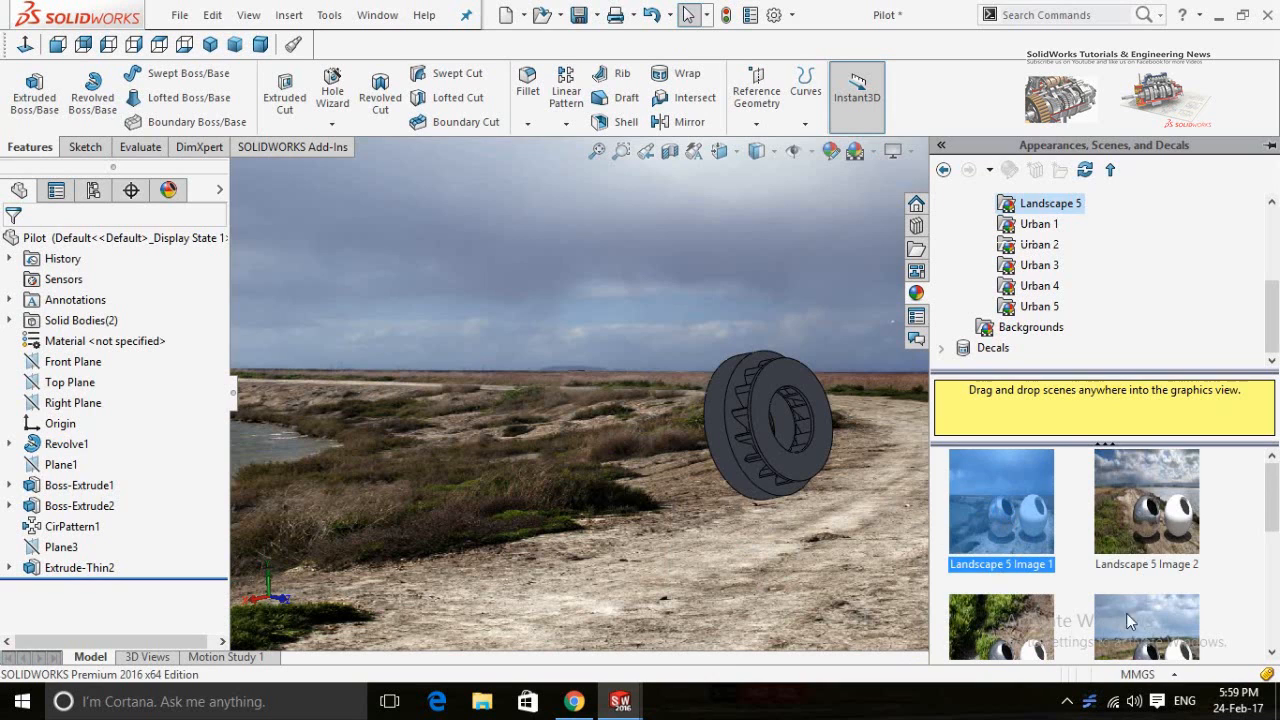
Step: Apply the Landscape 5 Image 3 scene as the model's background and view the part from another angle
scroll(1126, 613, "down", 1)
left_click(957, 520)
double_click(957, 515)
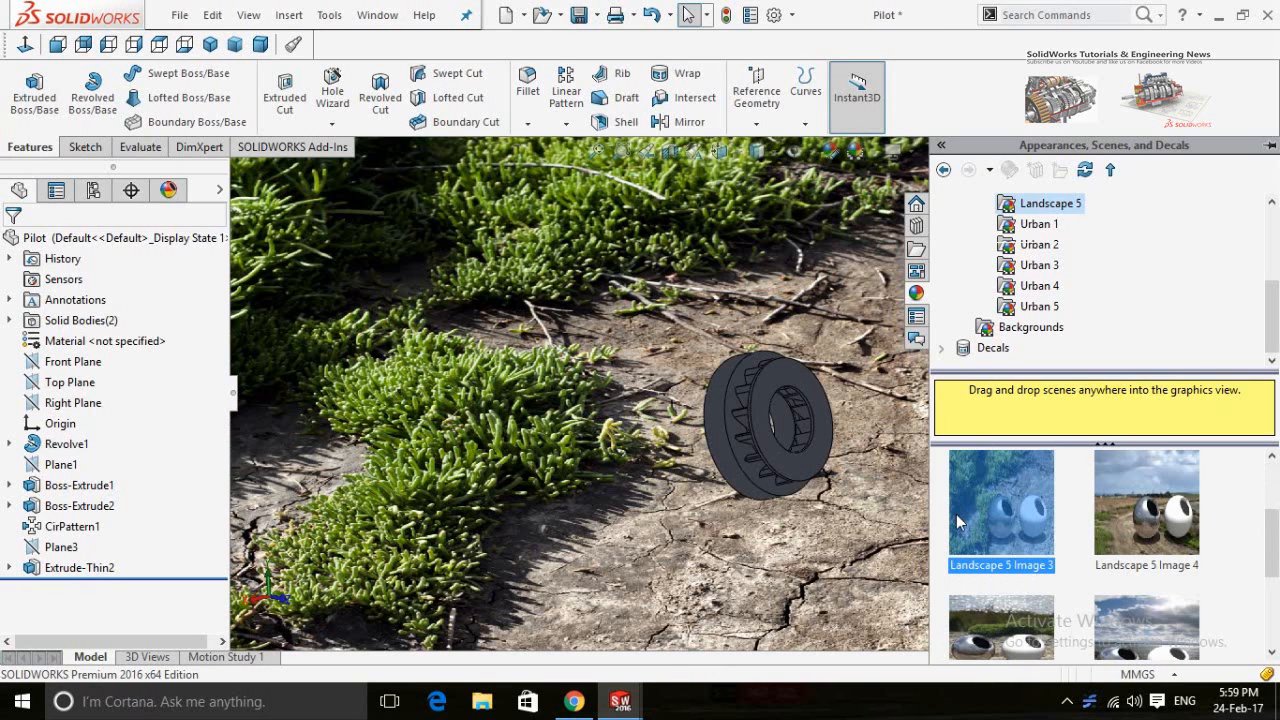
left_click(730, 575)
scroll(759, 480, "down", 4)
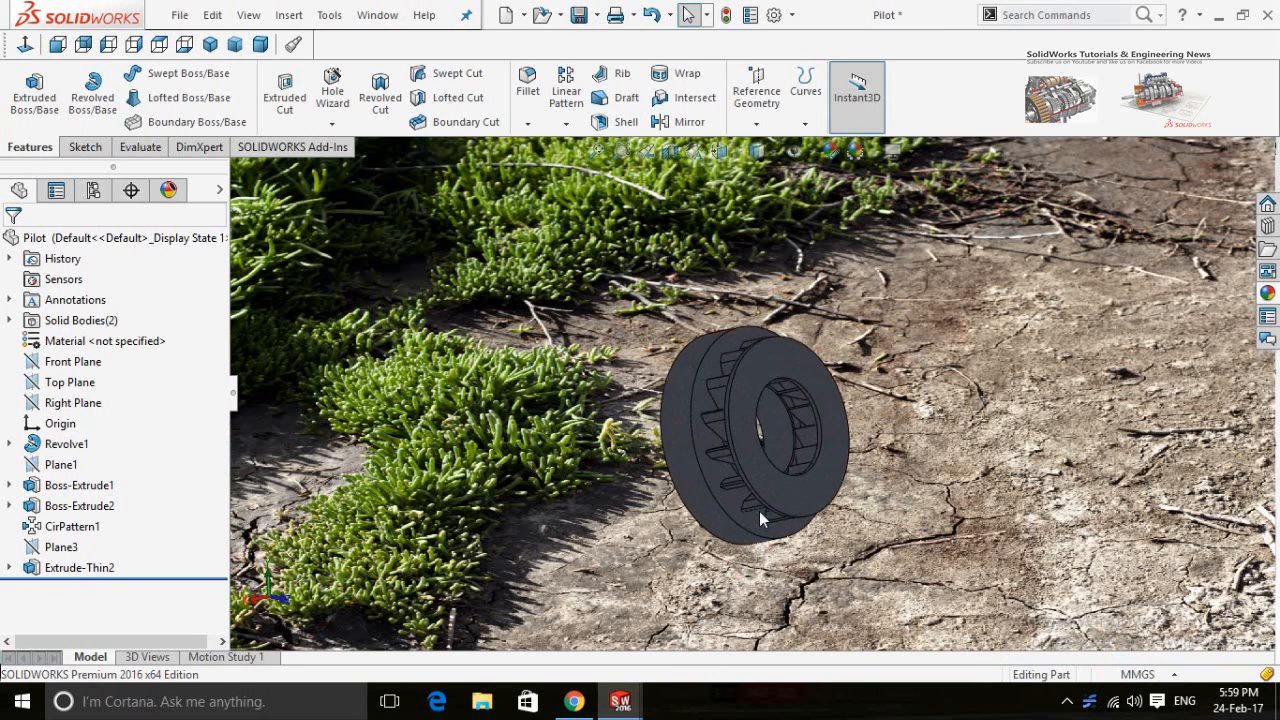
middle_click_drag(750, 445, 970, 597)
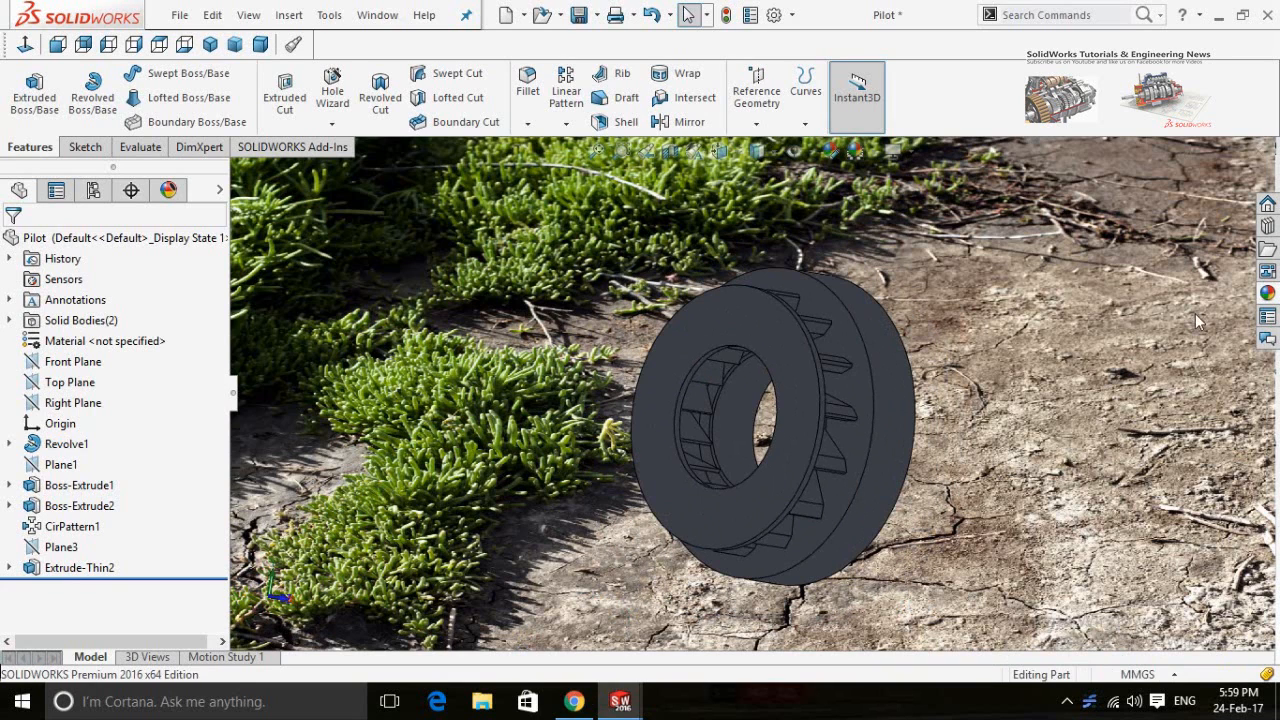
Step: Replace the model's background scene with Landscape 5 Image 4
left_click(1268, 292)
left_click(1143, 540)
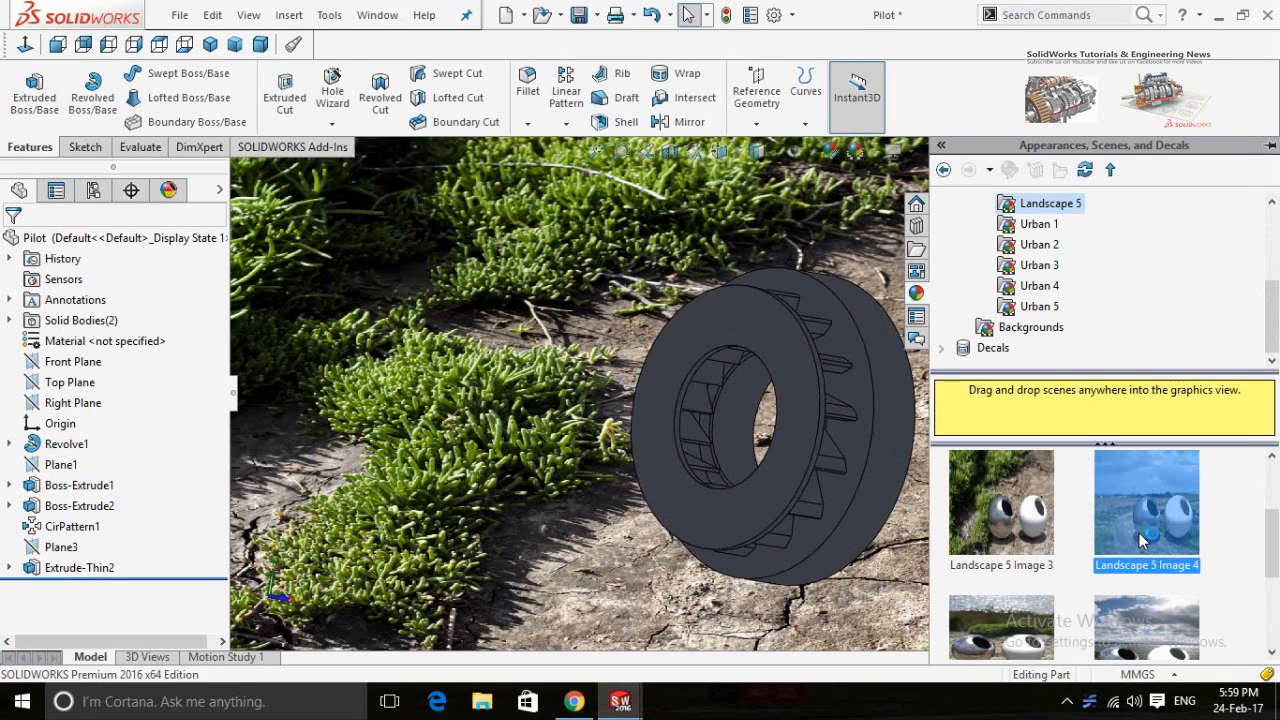
double_click(1138, 532)
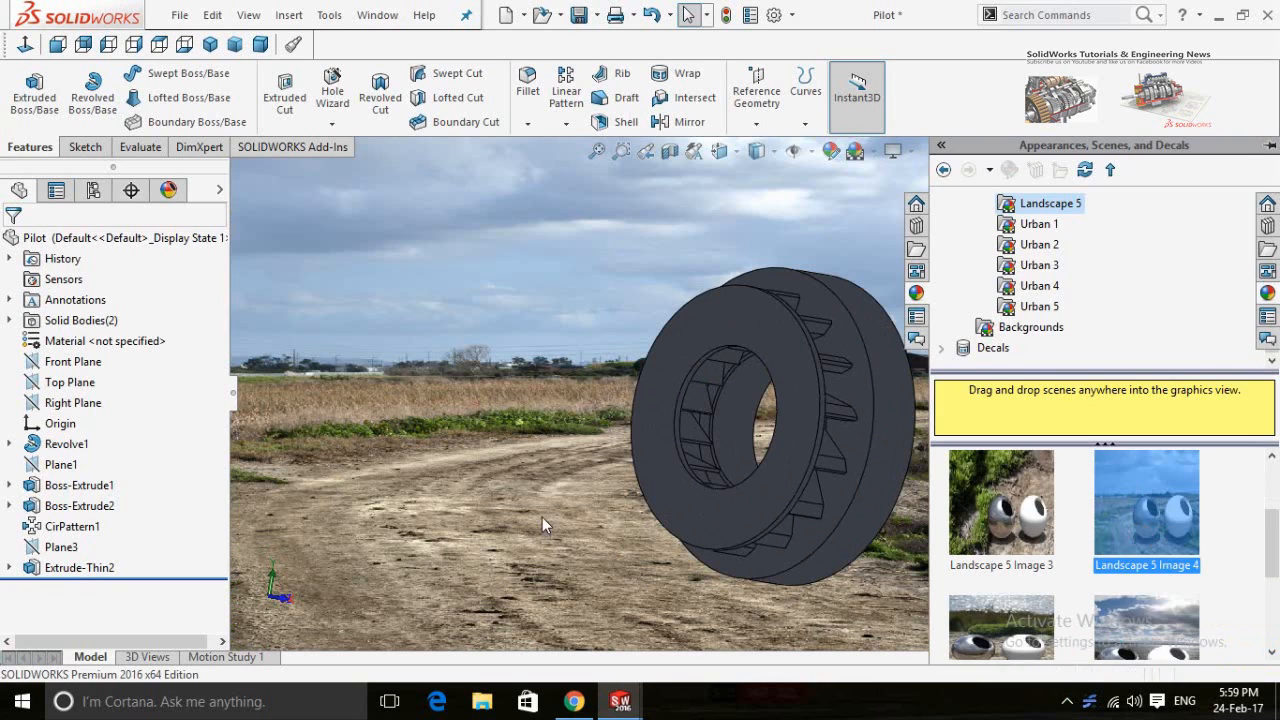
left_click(542, 517)
middle_click_drag(629, 519, 812, 648)
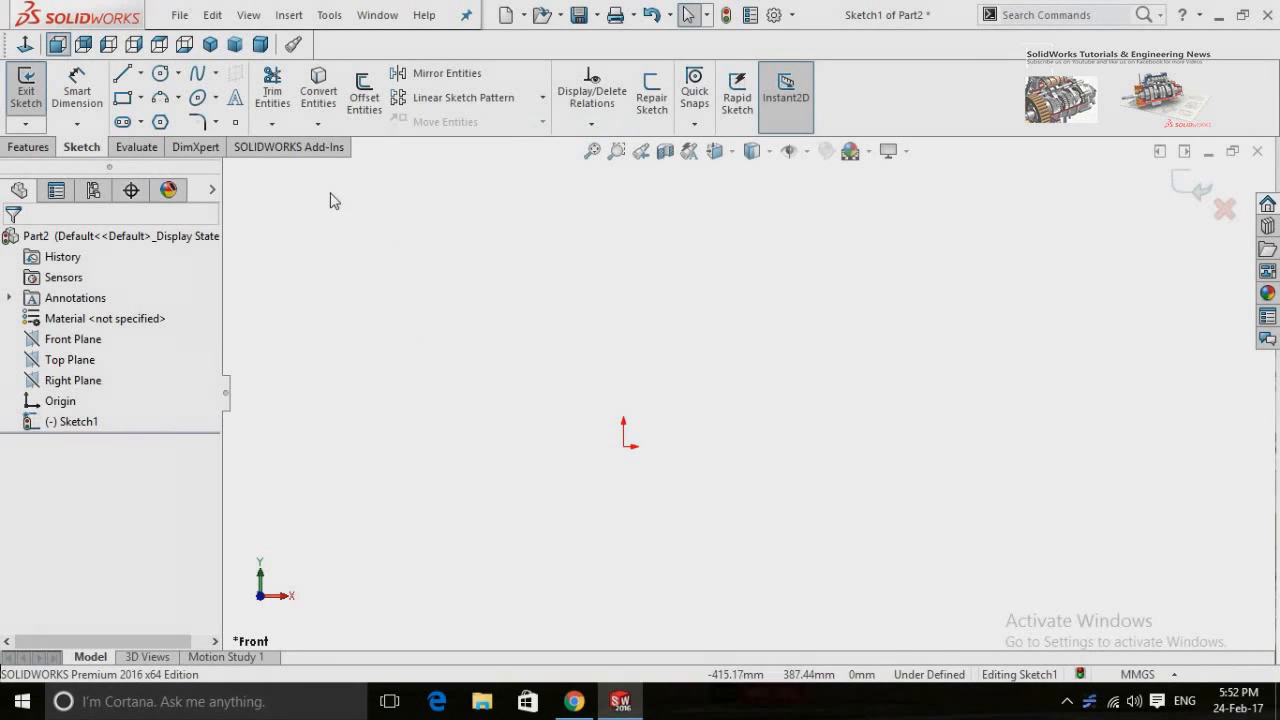
Step: Sketch a closed slot-like profile from the origin: a horizontal line about 412 mm long, an arc of about 127 mm radius, a sloped line and a closing arc
left_click(122, 73)
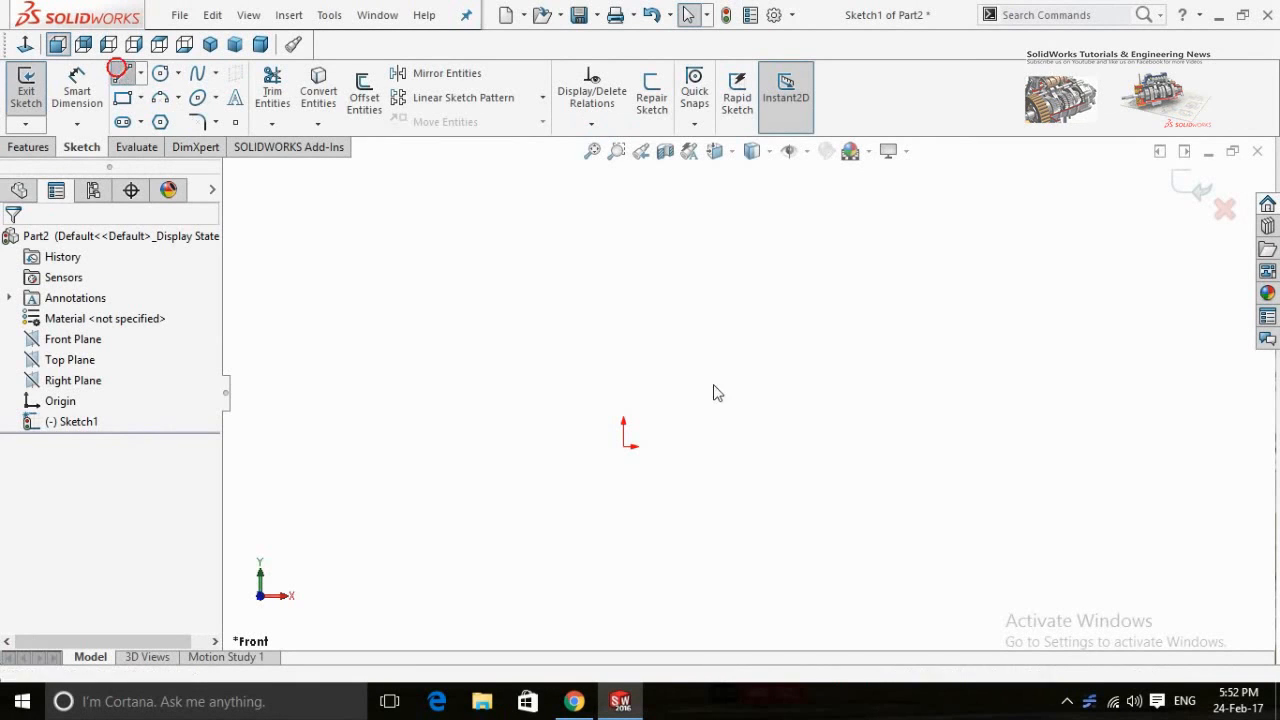
left_click(624, 447)
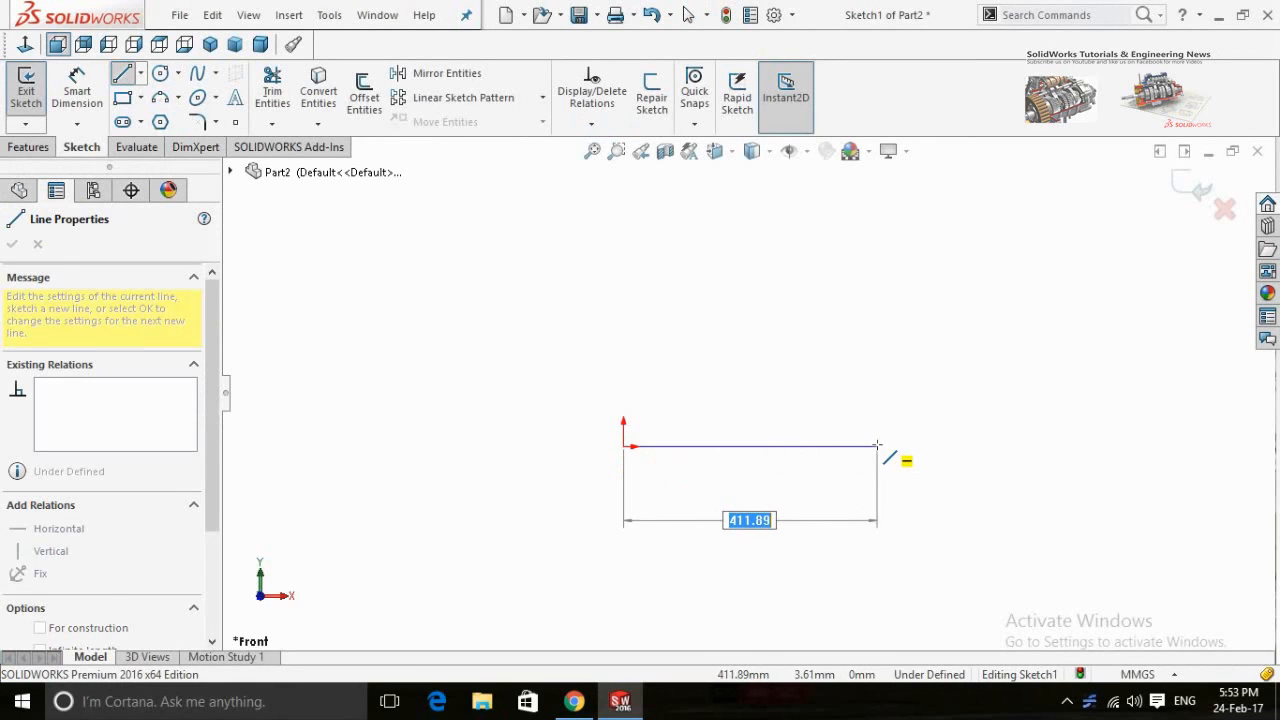
left_click(877, 446)
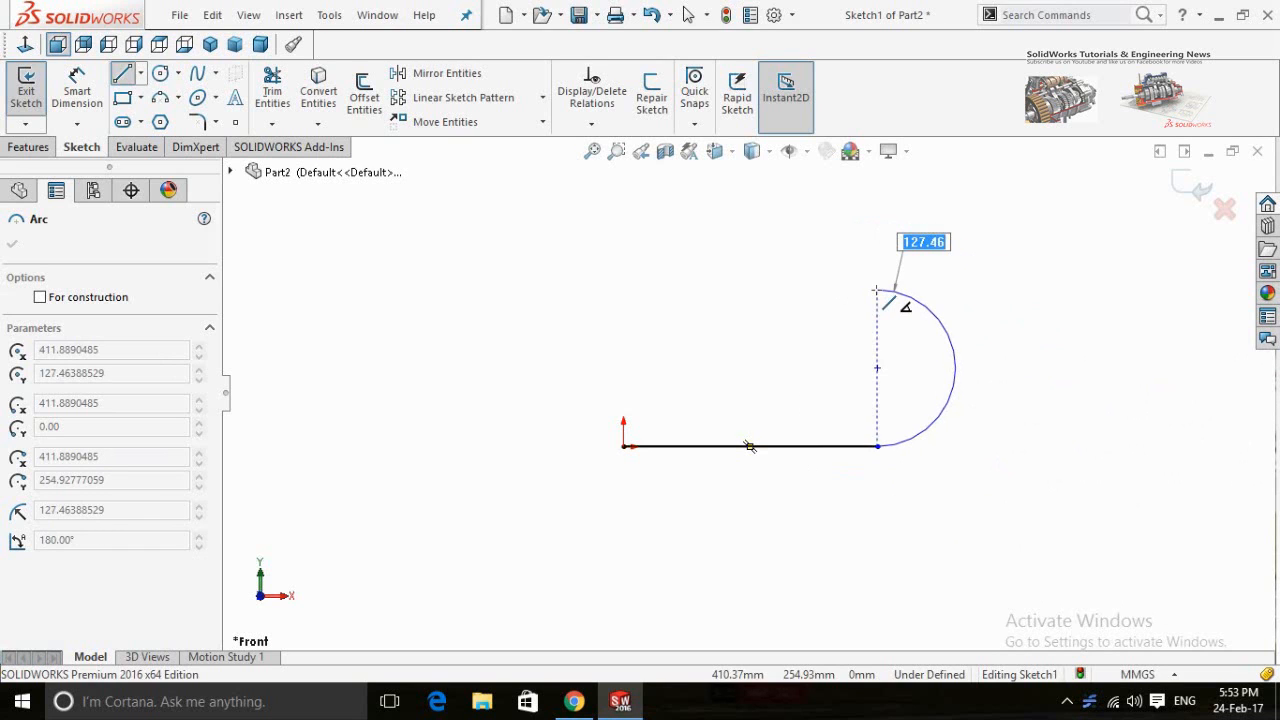
left_click(877, 290)
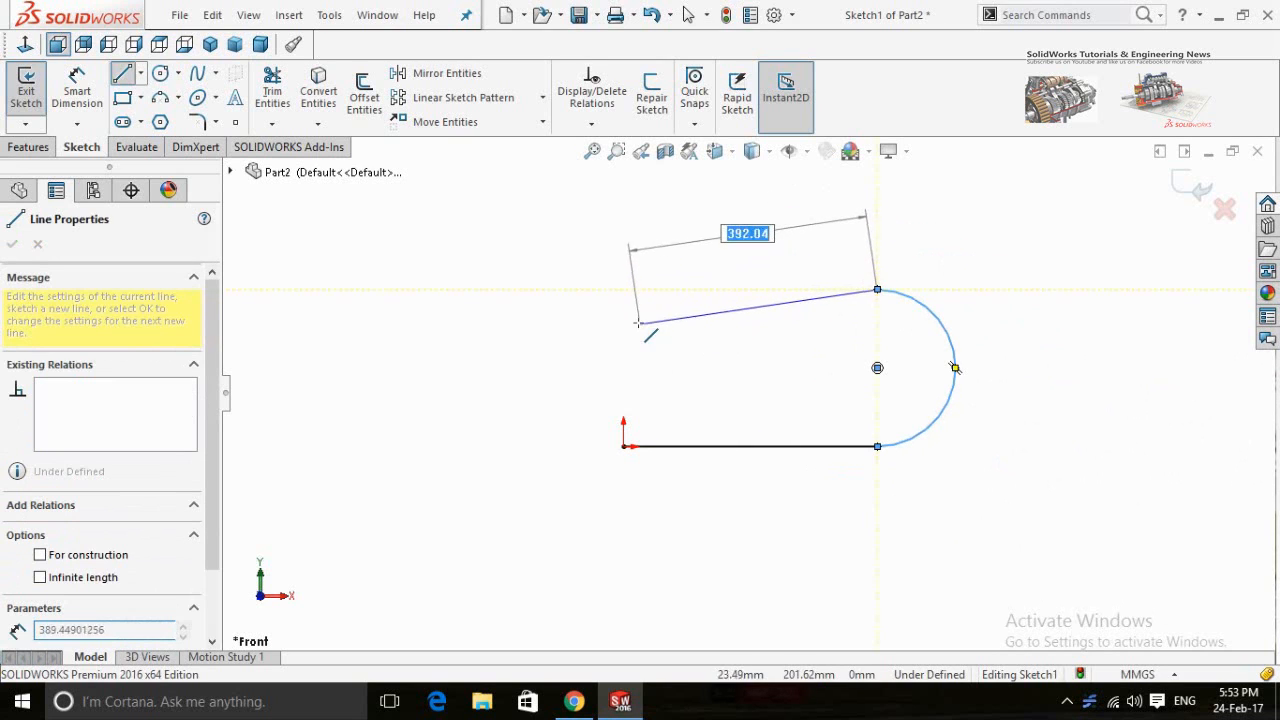
left_click(634, 323)
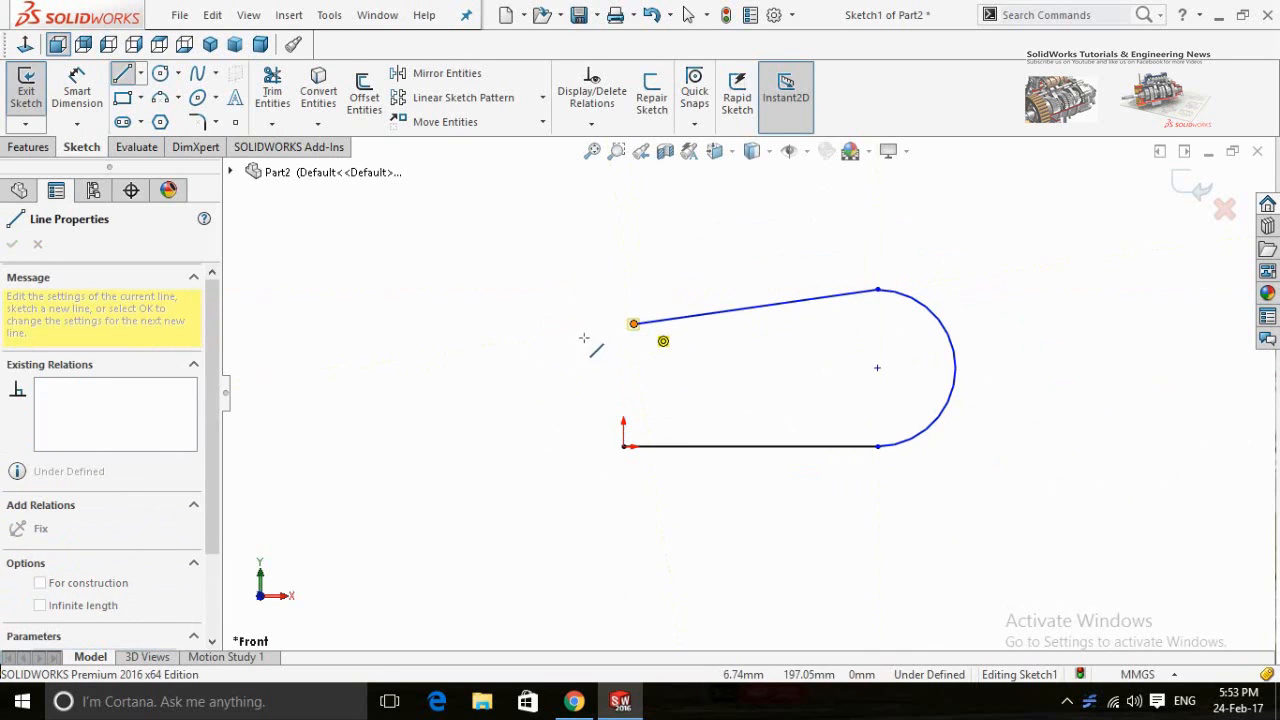
left_click(623, 446)
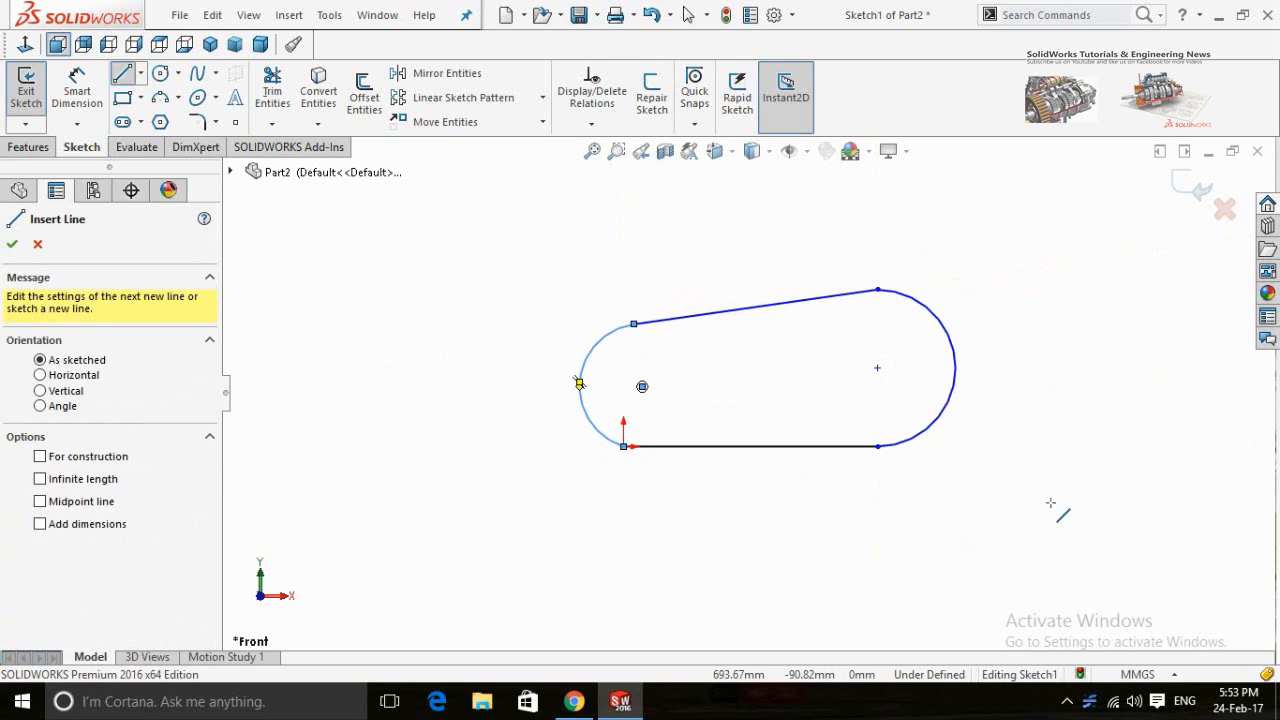
Step: Sketch a sloped line about 434 mm long below the profile and connect its lower end to the origin with a tangent arc
left_click_drag(1050, 503, 792, 576)
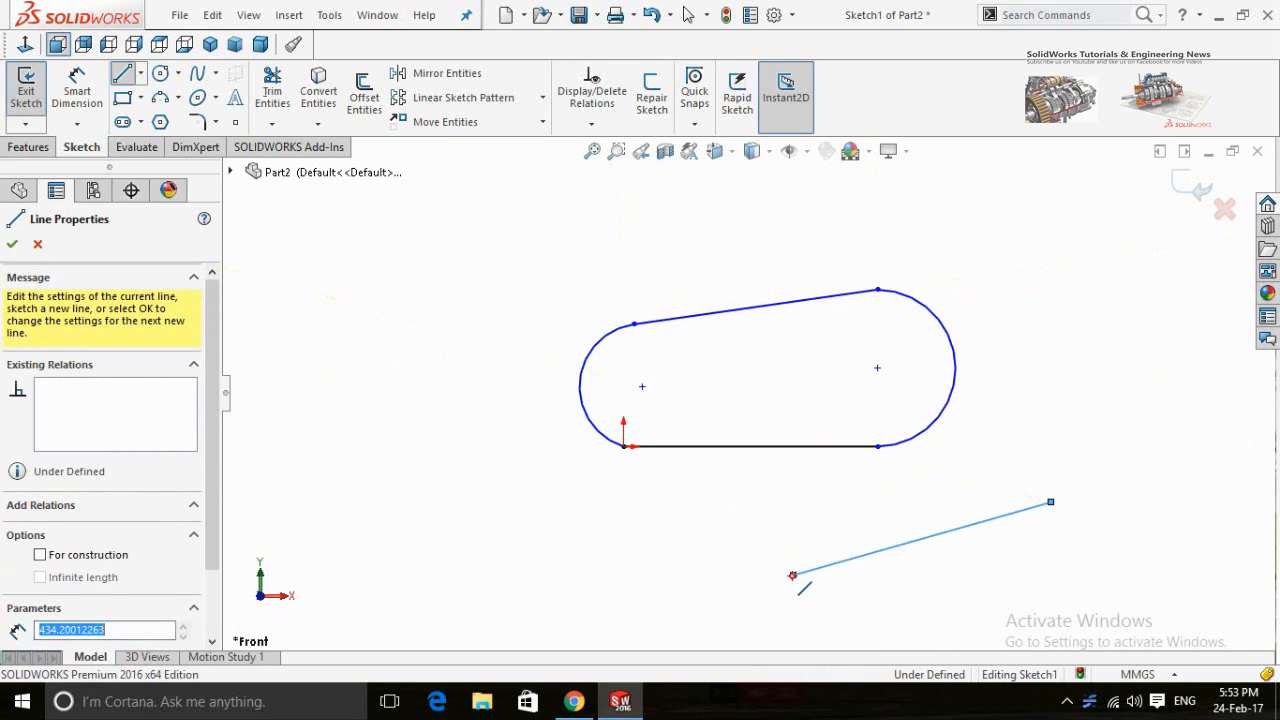
double_click(792, 580)
key("a")
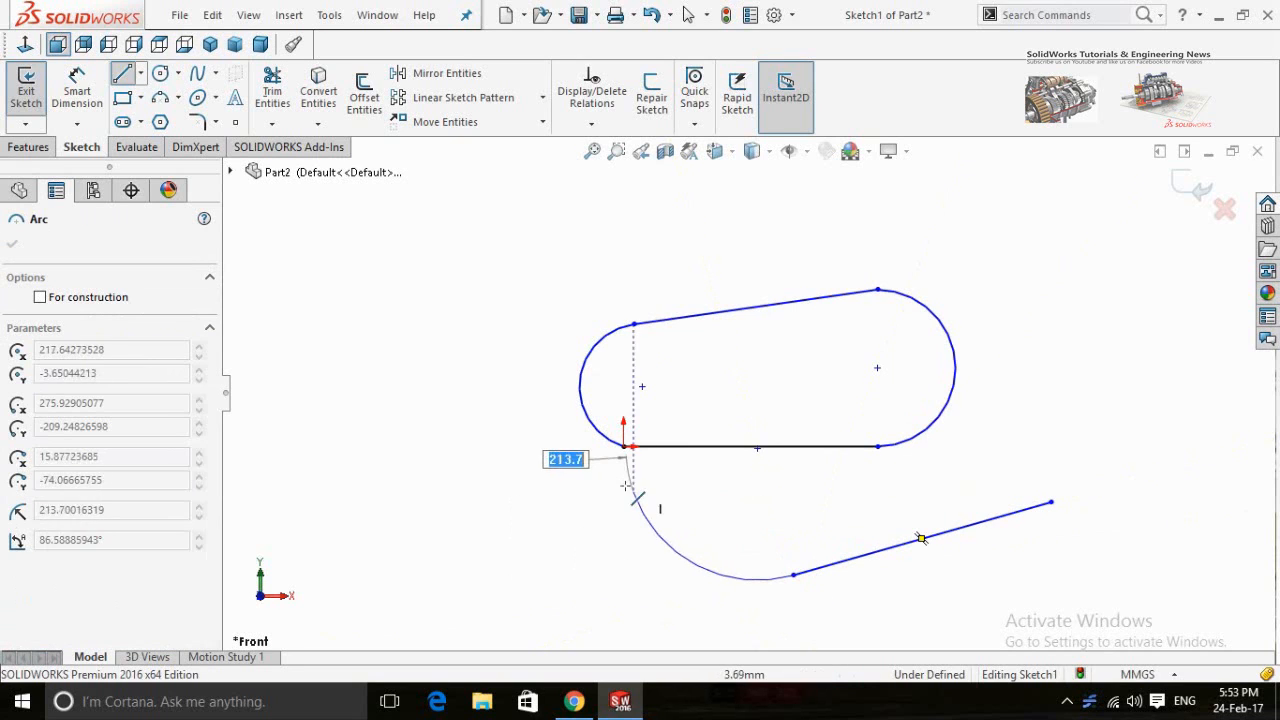
left_click(622, 447)
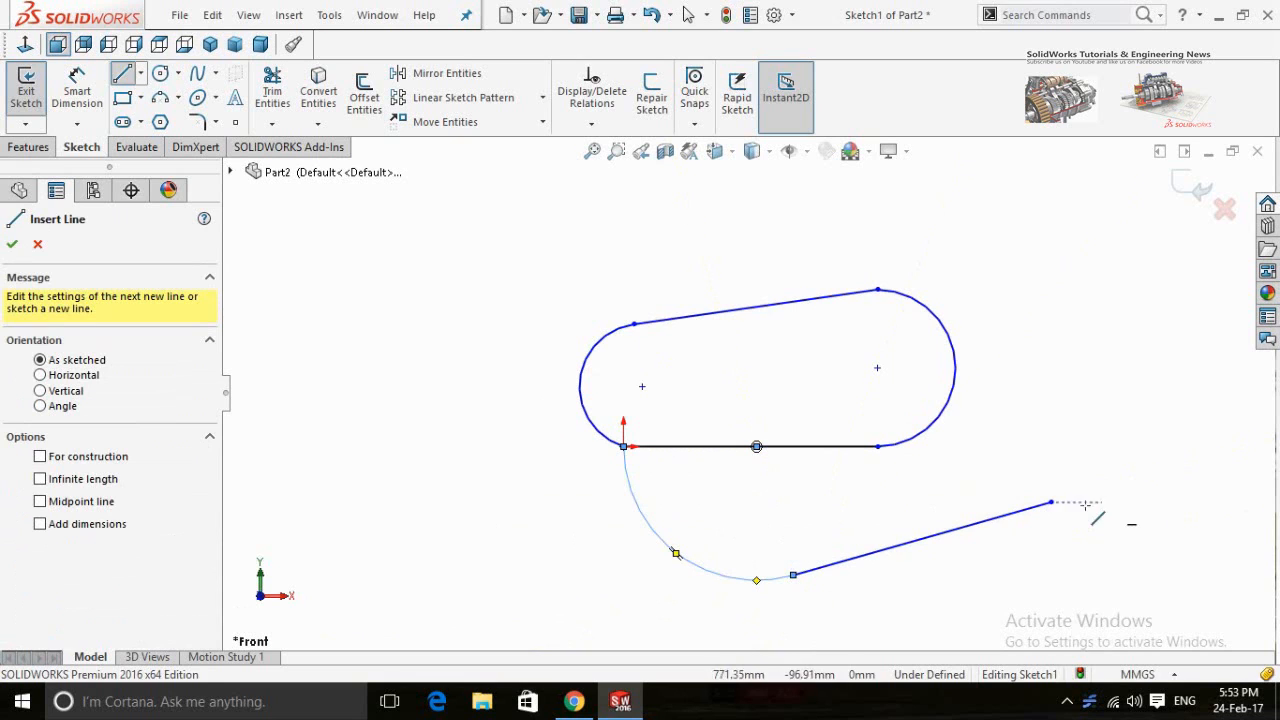
Step: Add an arc from the sloped line's free end to the profile's upper corner, and another from there to the base line's far end
left_click(1051, 503)
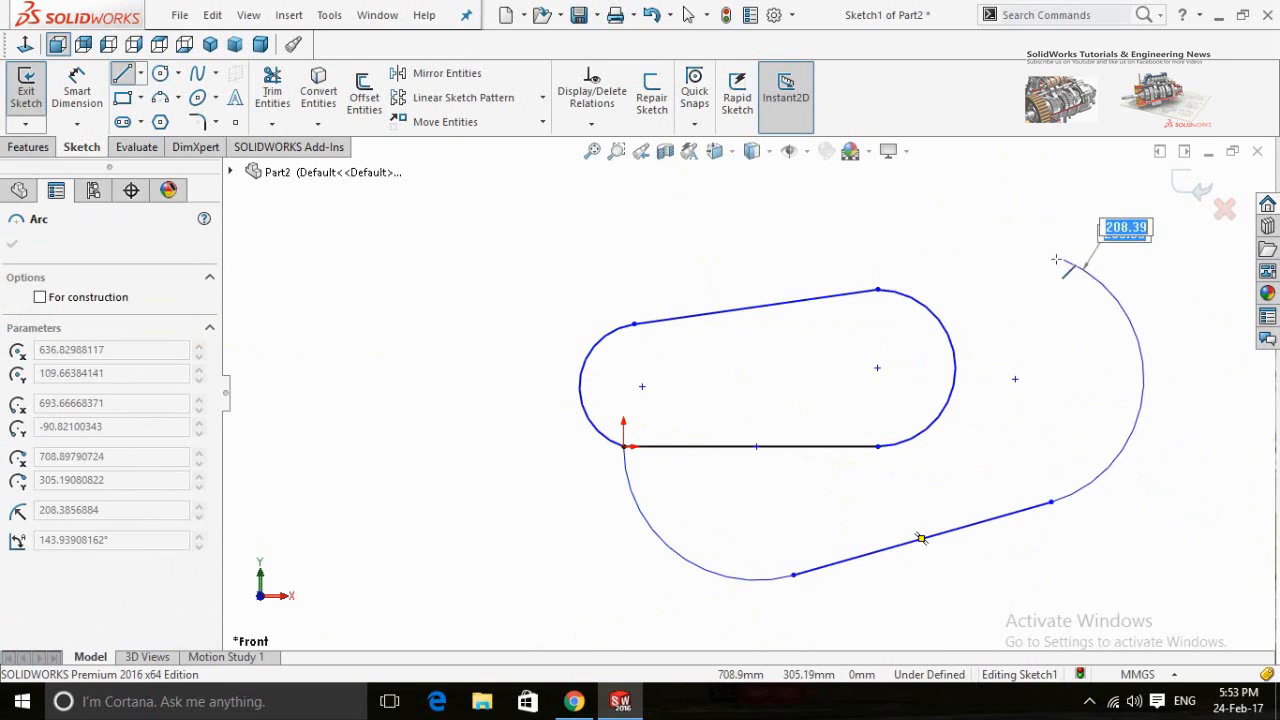
left_click(878, 290)
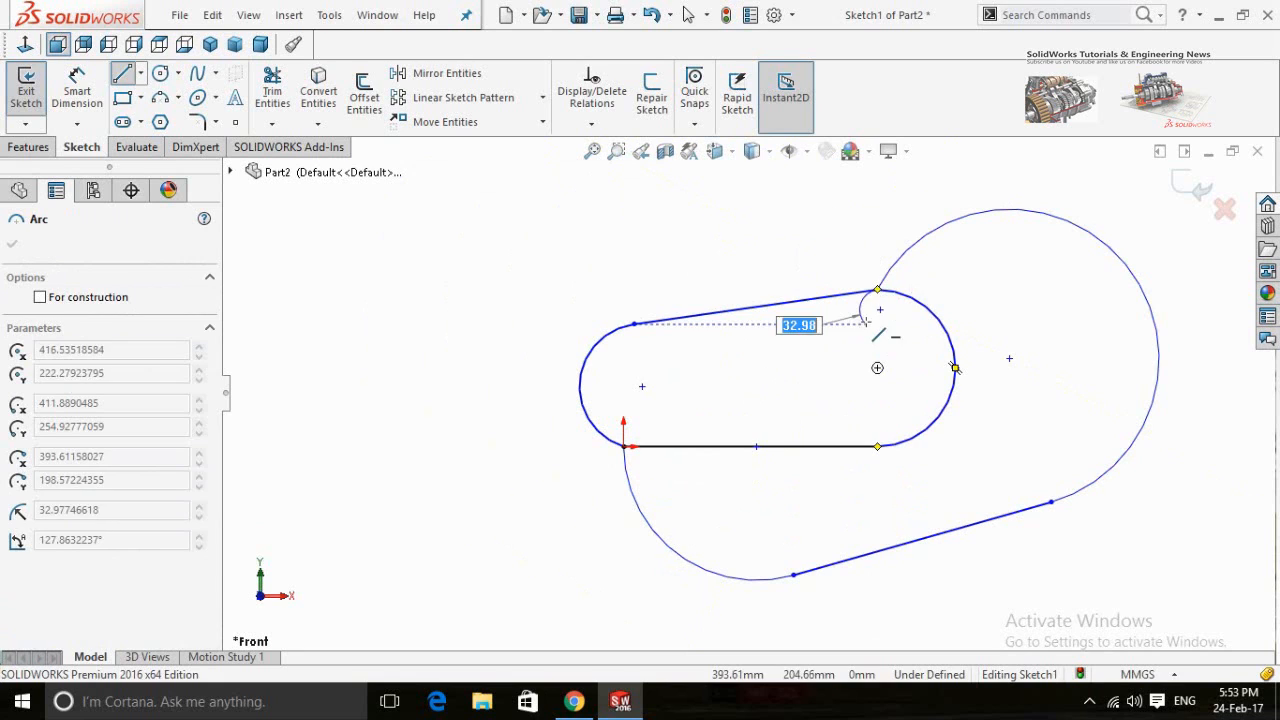
left_click(877, 446)
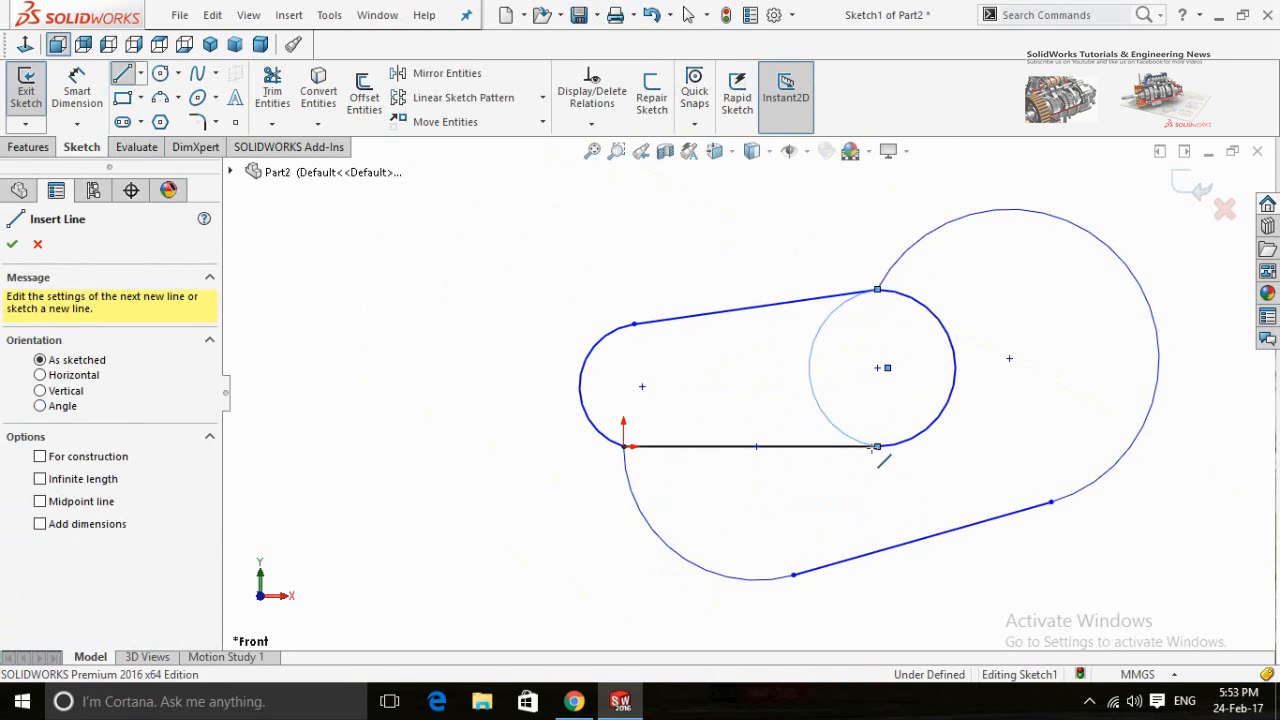
left_click(13, 246)
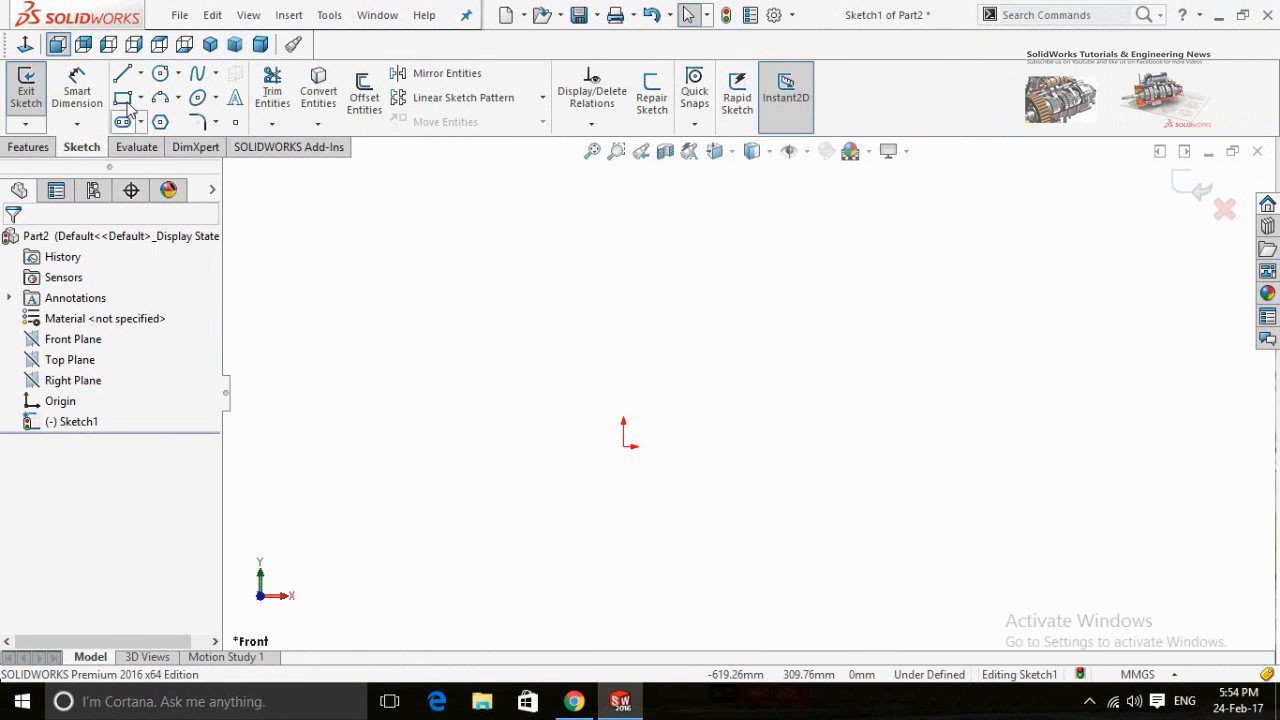
Step: Sketch a vertical line upward from the origin and a separate horizontal line to the right of it
left_click(122, 80)
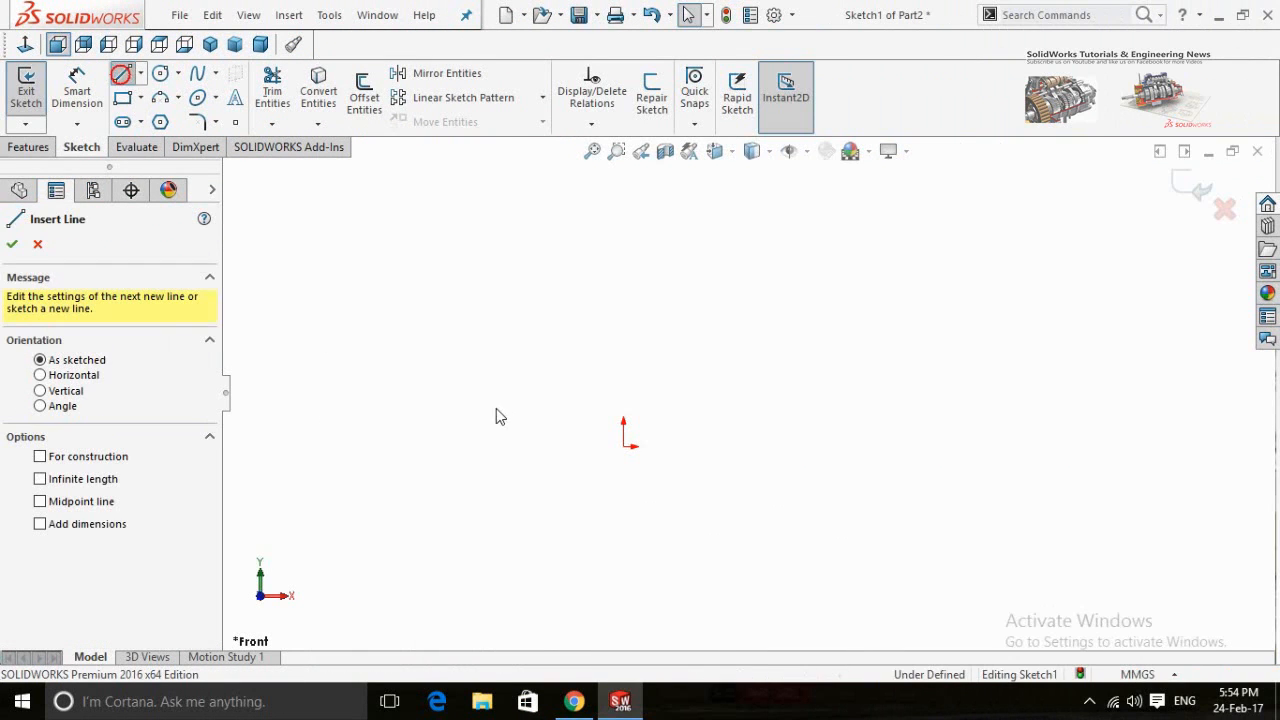
left_click(623, 447)
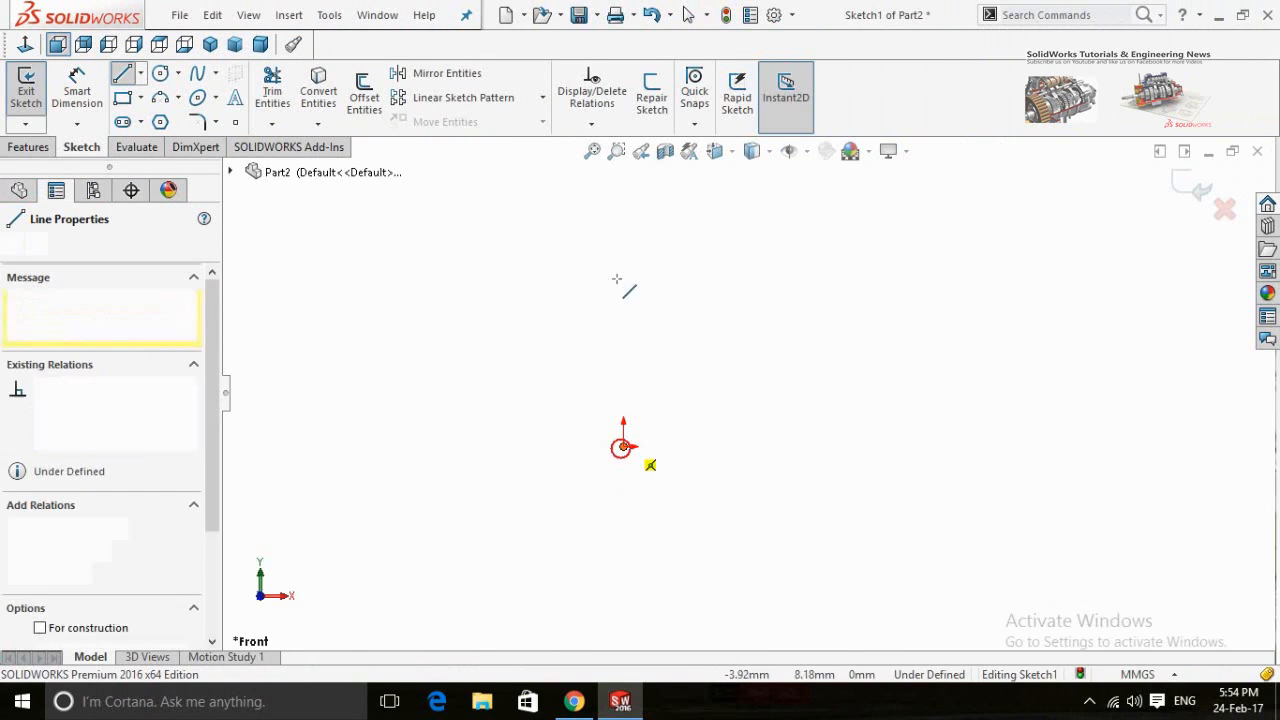
left_click(623, 210)
key("Escape")
right_click_drag(997, 386, 935, 378)
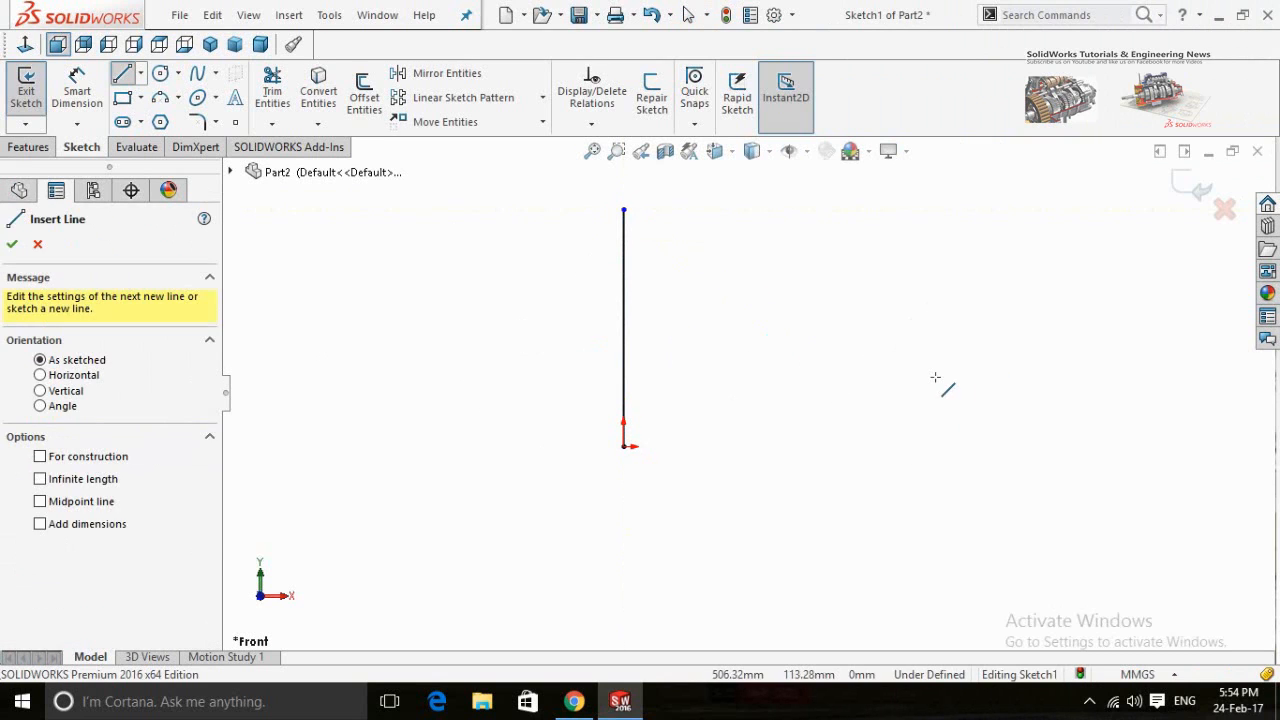
left_click(936, 377)
left_click(691, 376)
key("Escape")
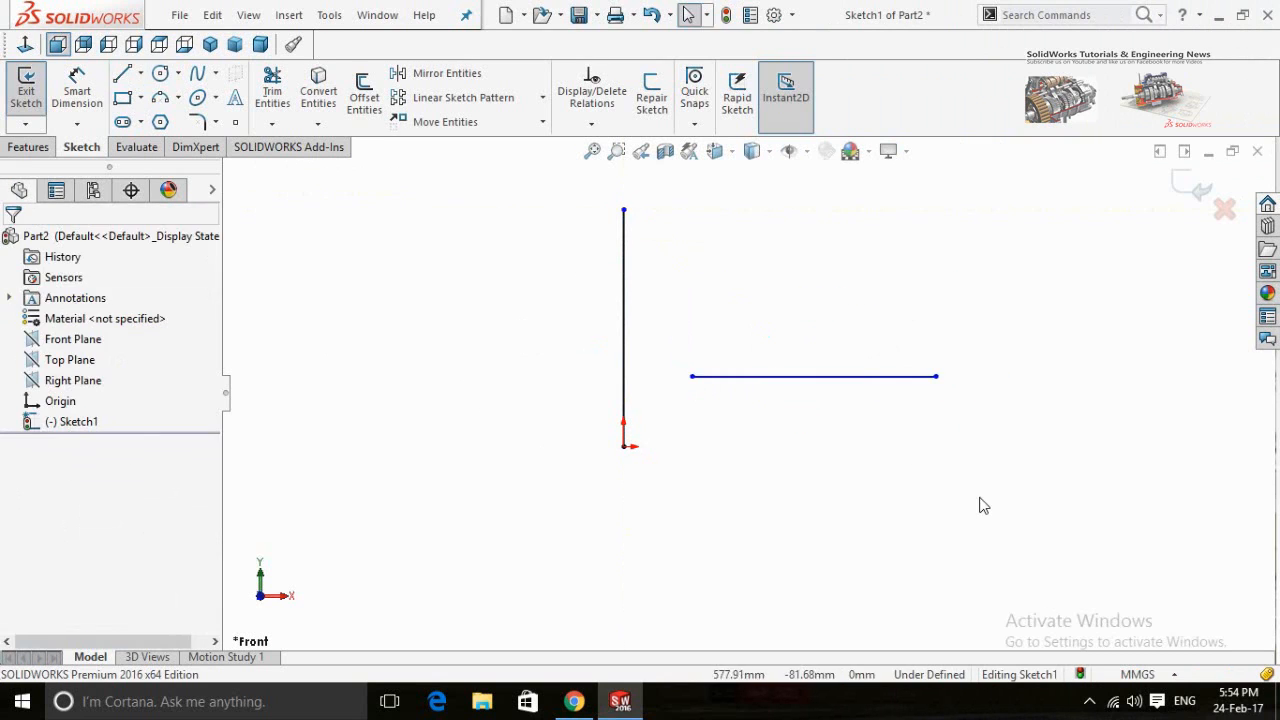
Step: Sketch a horizontal line to the left of the vertical line and a shorter vertical line between the two
right_click_drag(687, 515, 585, 480)
left_click(315, 329)
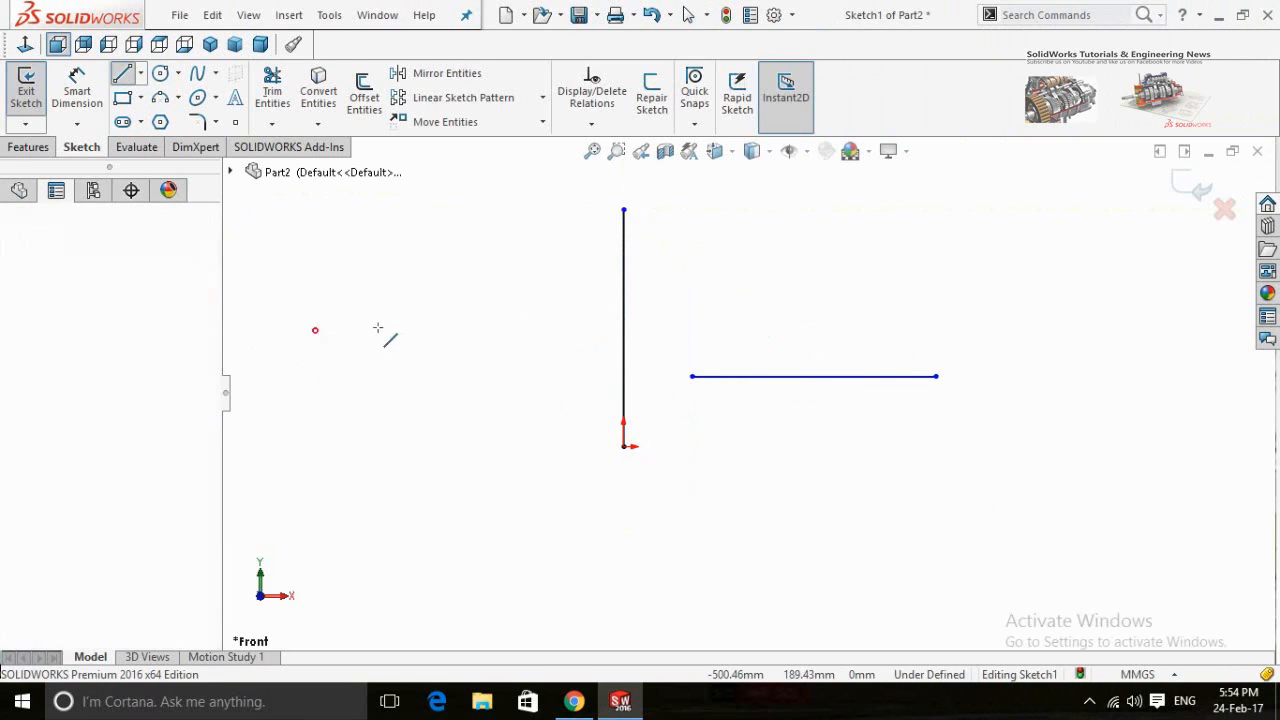
left_click(531, 329)
key("Escape")
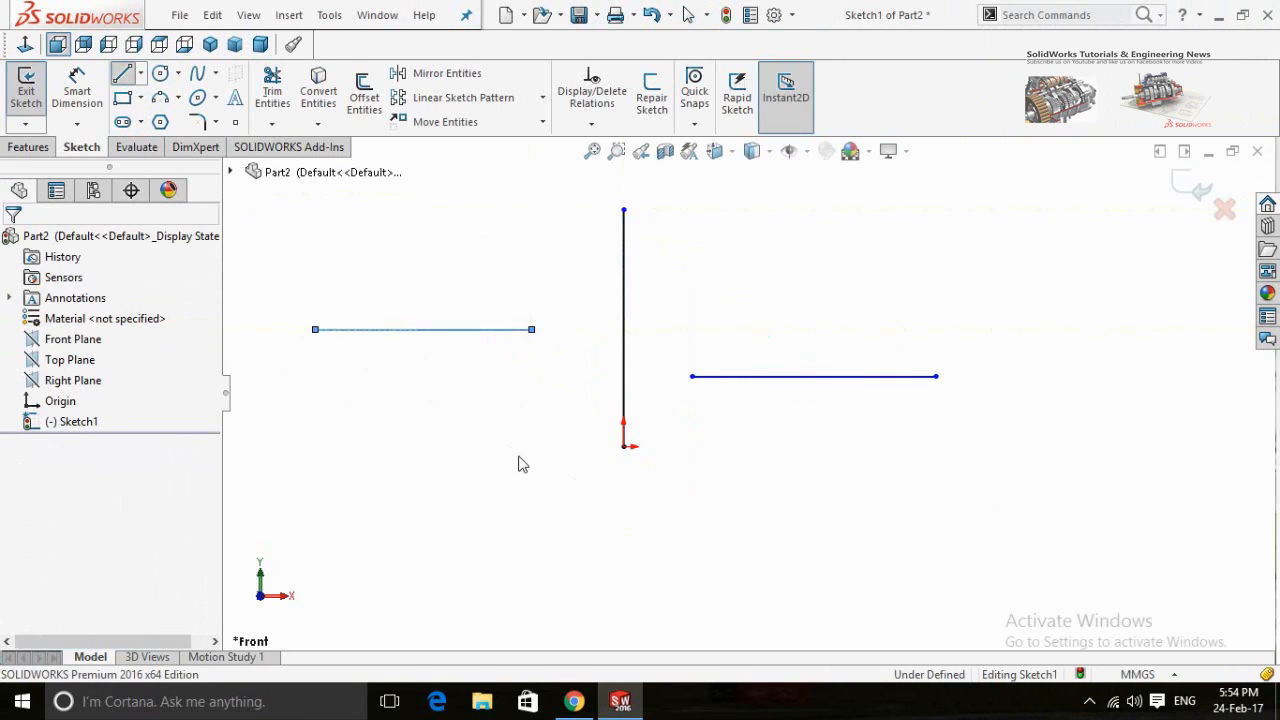
right_click_drag(386, 471, 562, 247)
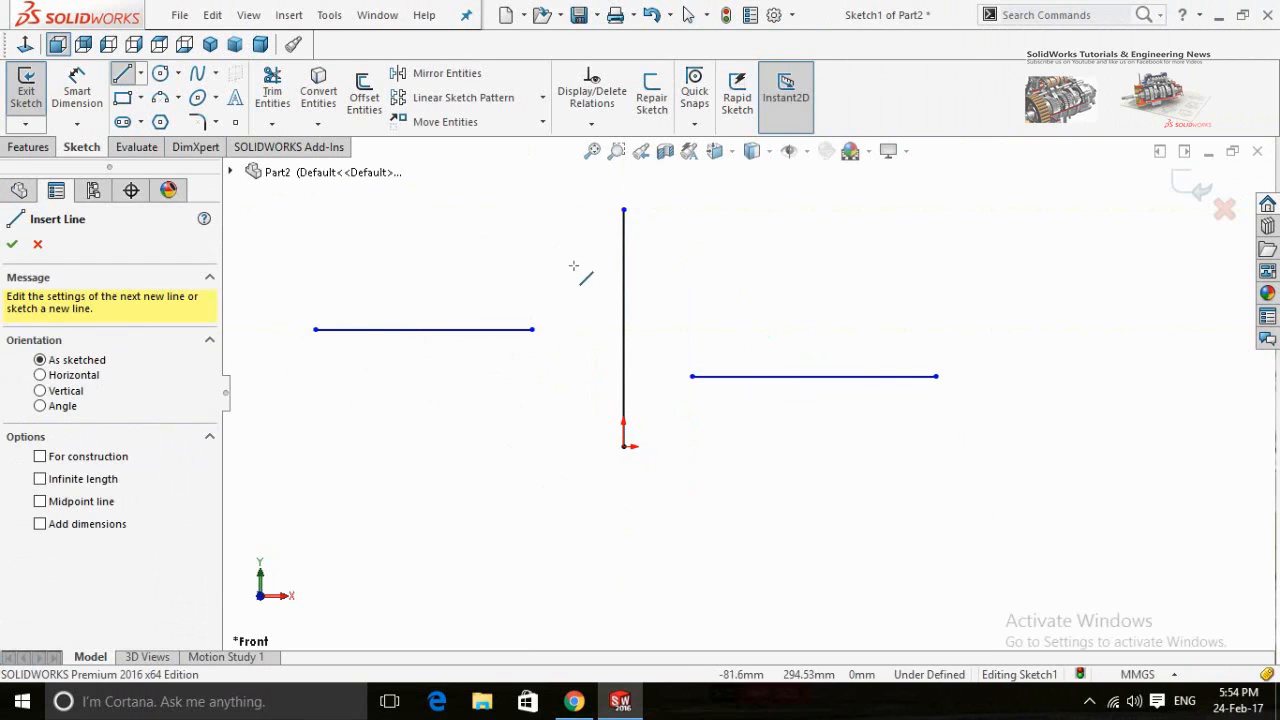
left_click(571, 376)
key("Escape")
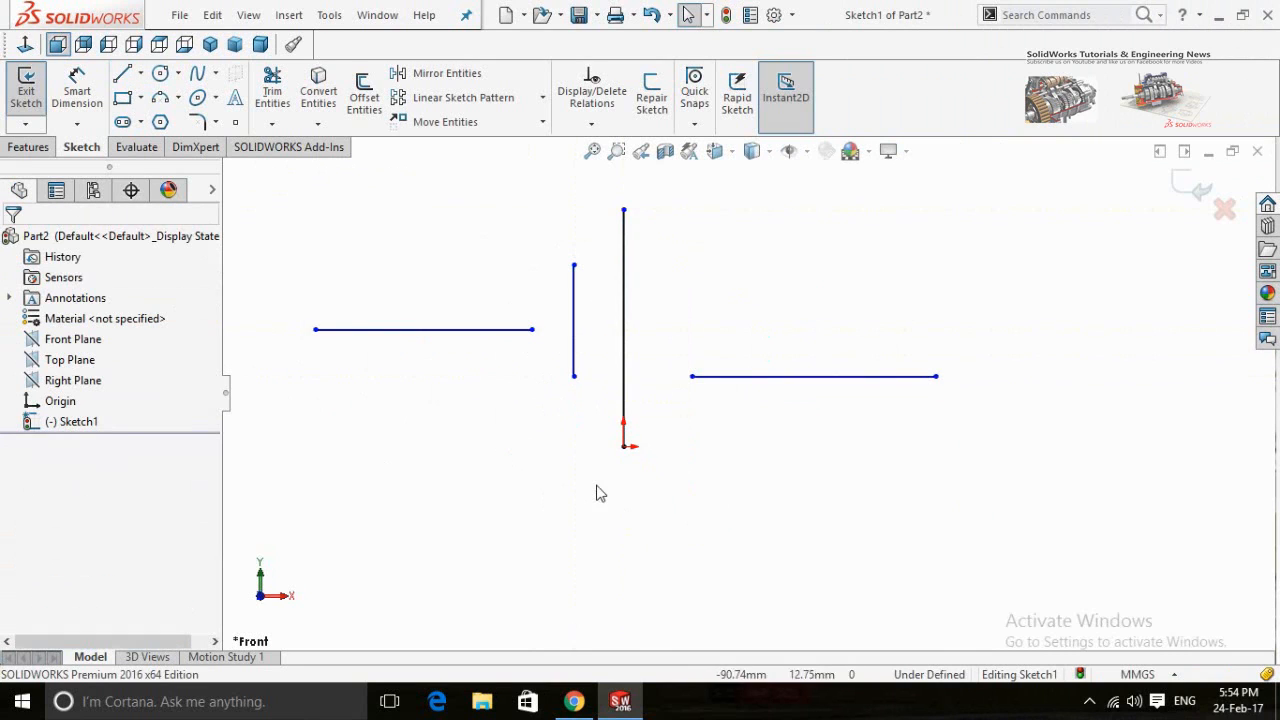
Step: Sketch a tiny horizontal line at the lower left and a zigzag of three connected sloped lines below the other lines
right_click_drag(726, 554, 450, 537)
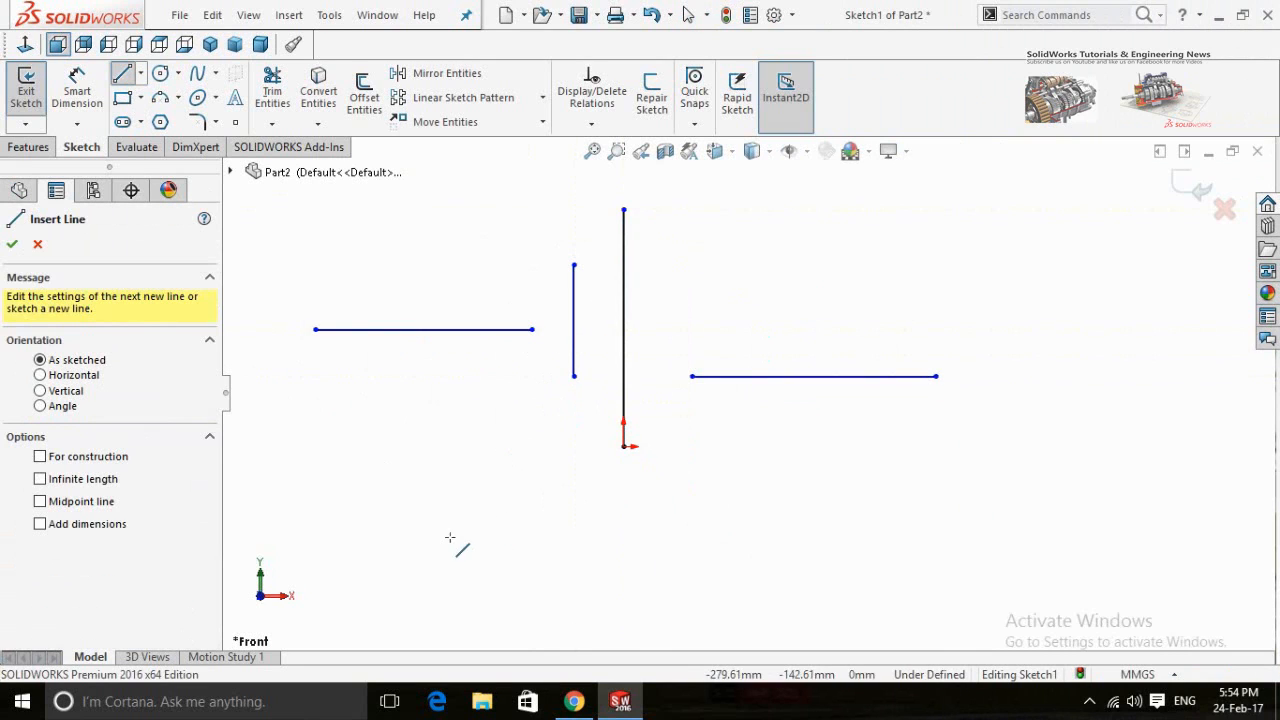
left_click(381, 527)
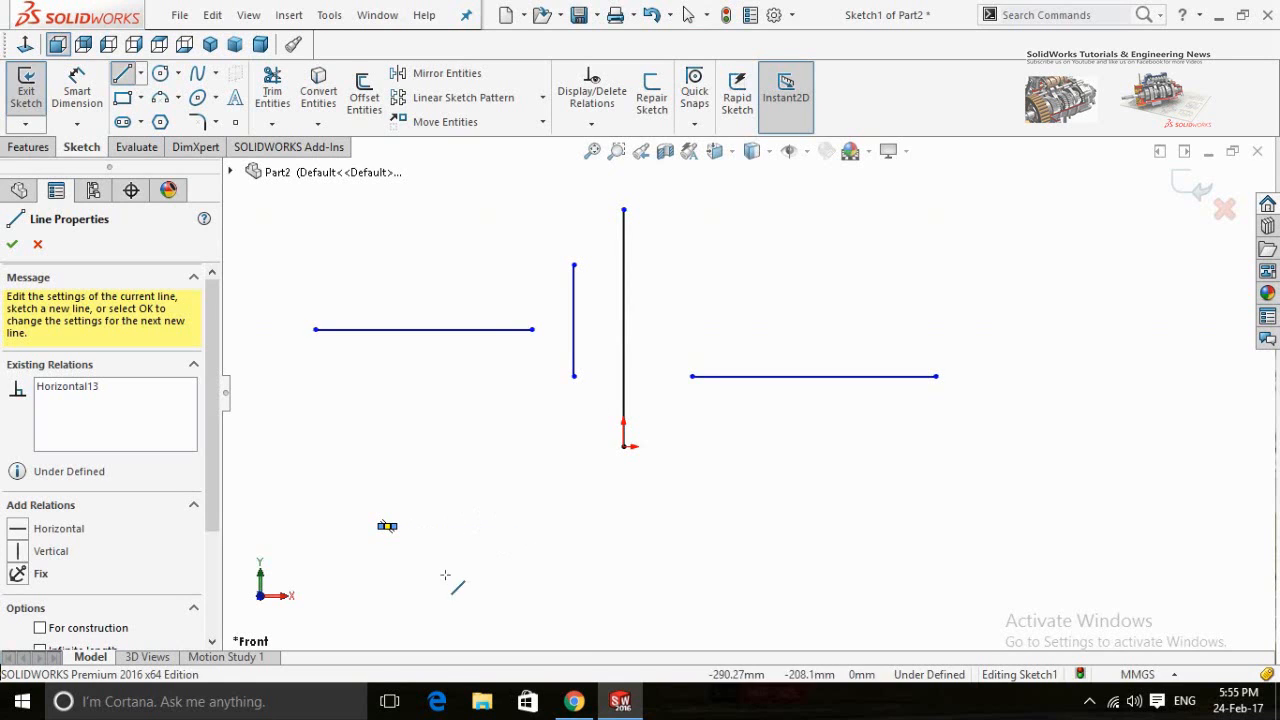
left_click(413, 555)
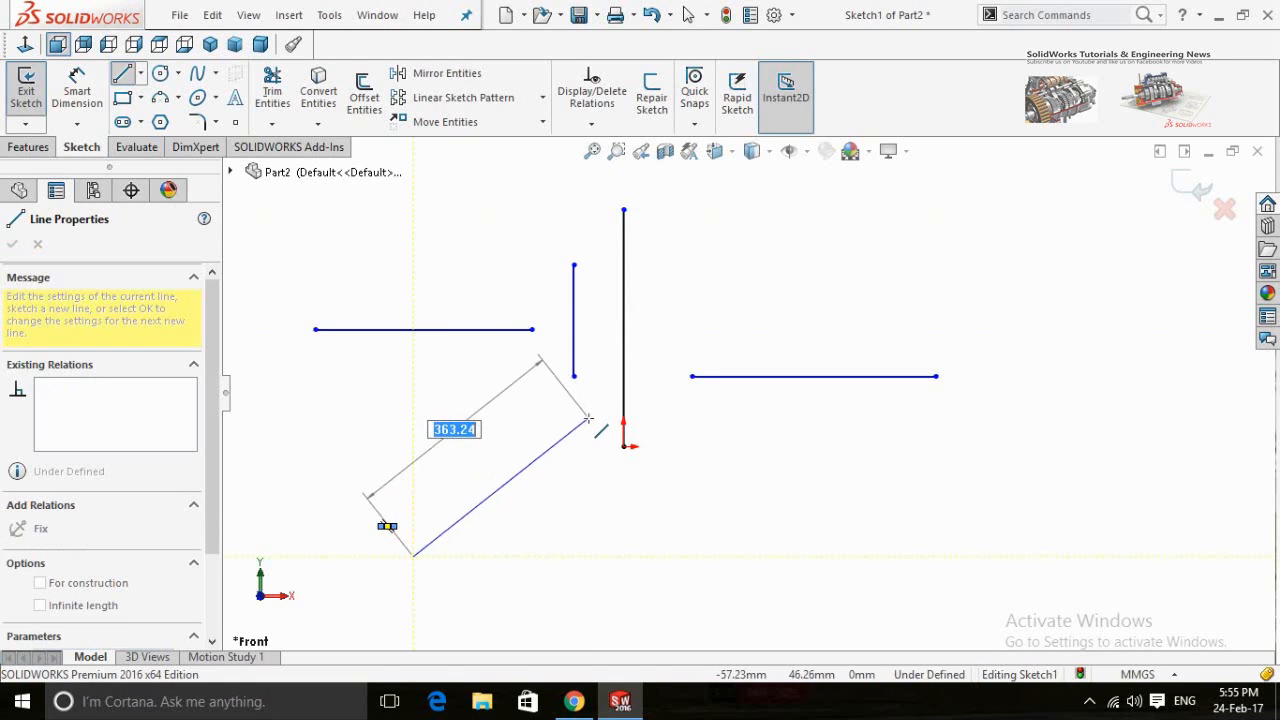
double_click(543, 386)
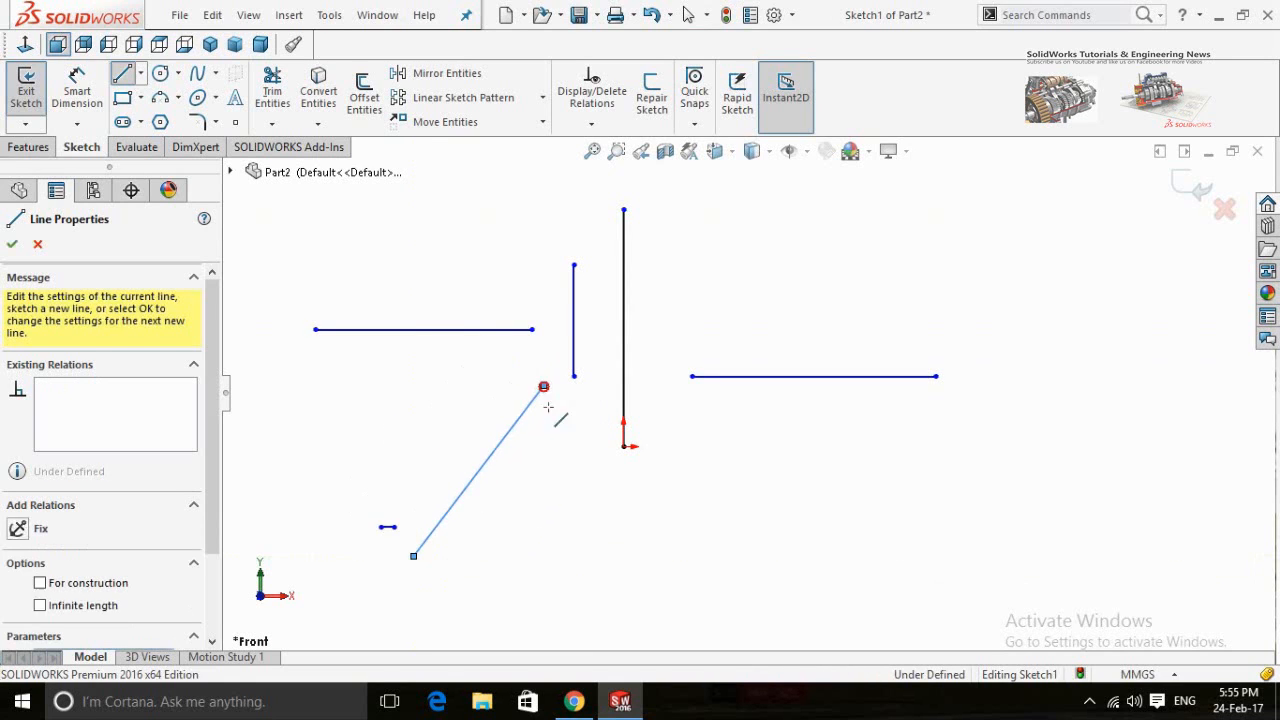
left_click(544, 388)
left_click(693, 583)
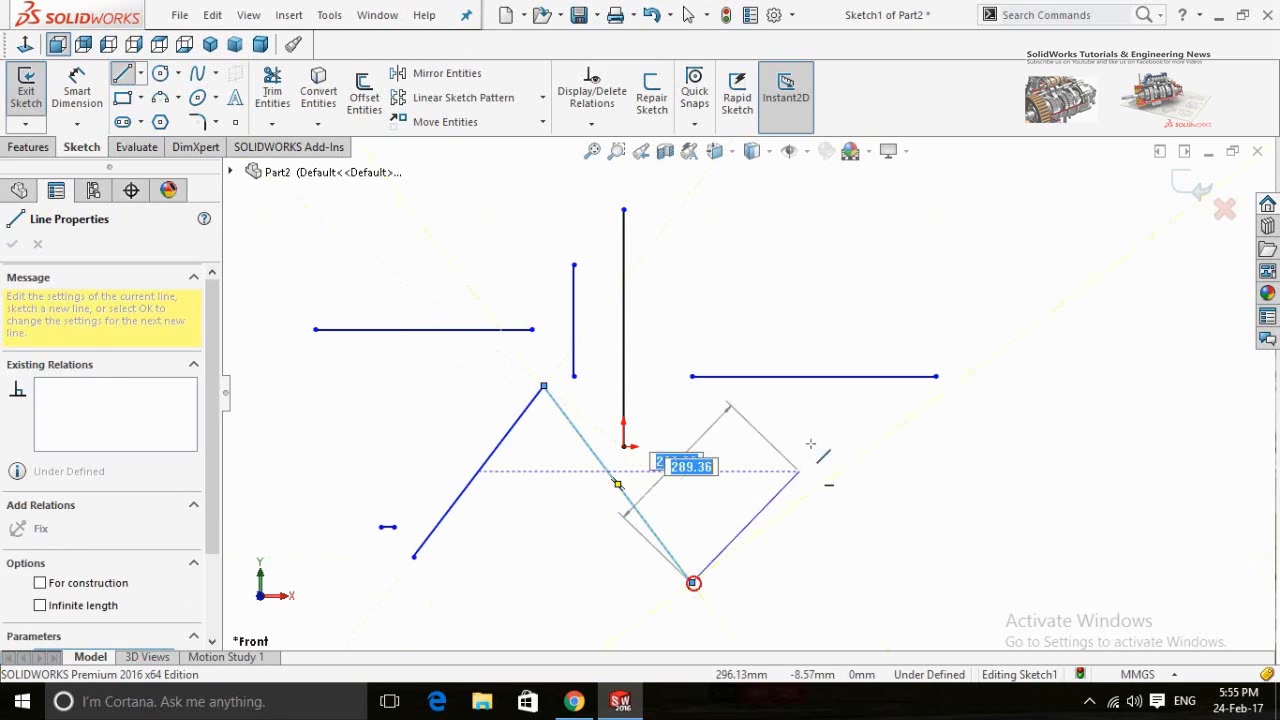
double_click(820, 414)
key("Escape")
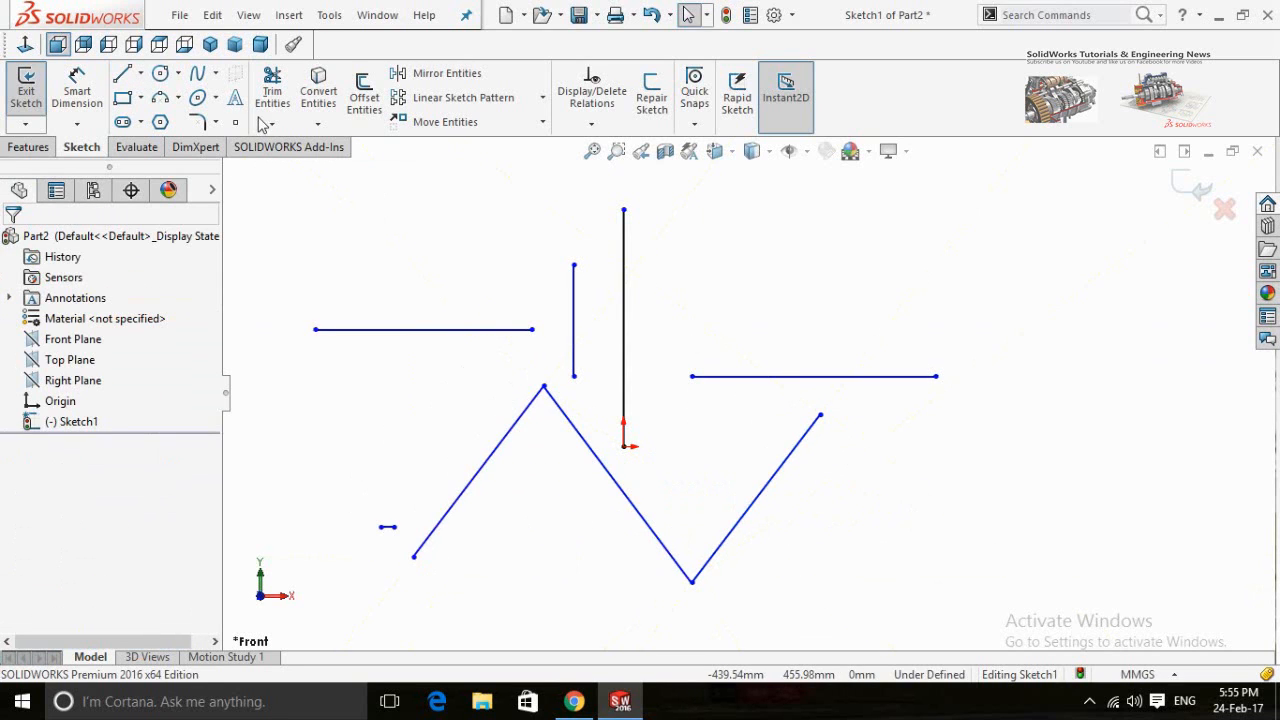
Step: Using Power trim, extend the open lines to their neighbouring lines and trim away the long vertical line's lower end and the rightmost sloped line
left_click(272, 88)
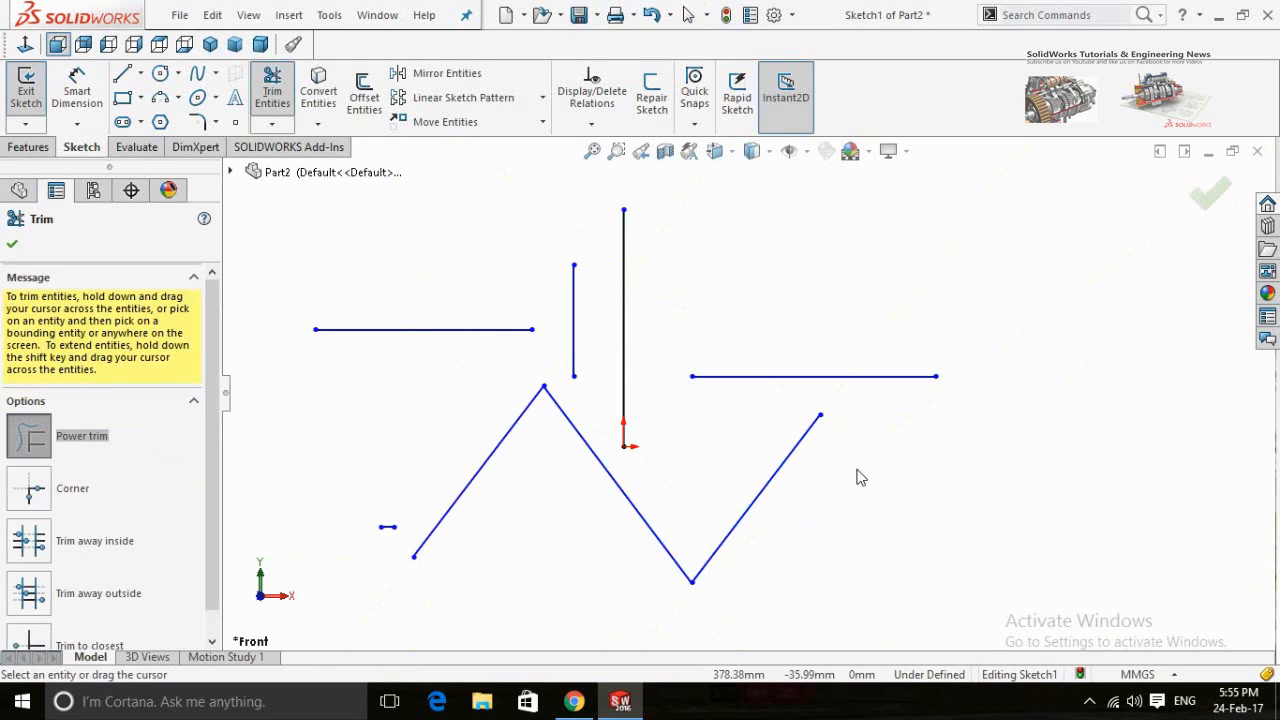
left_click_drag(614, 410, 630, 418, "shift")
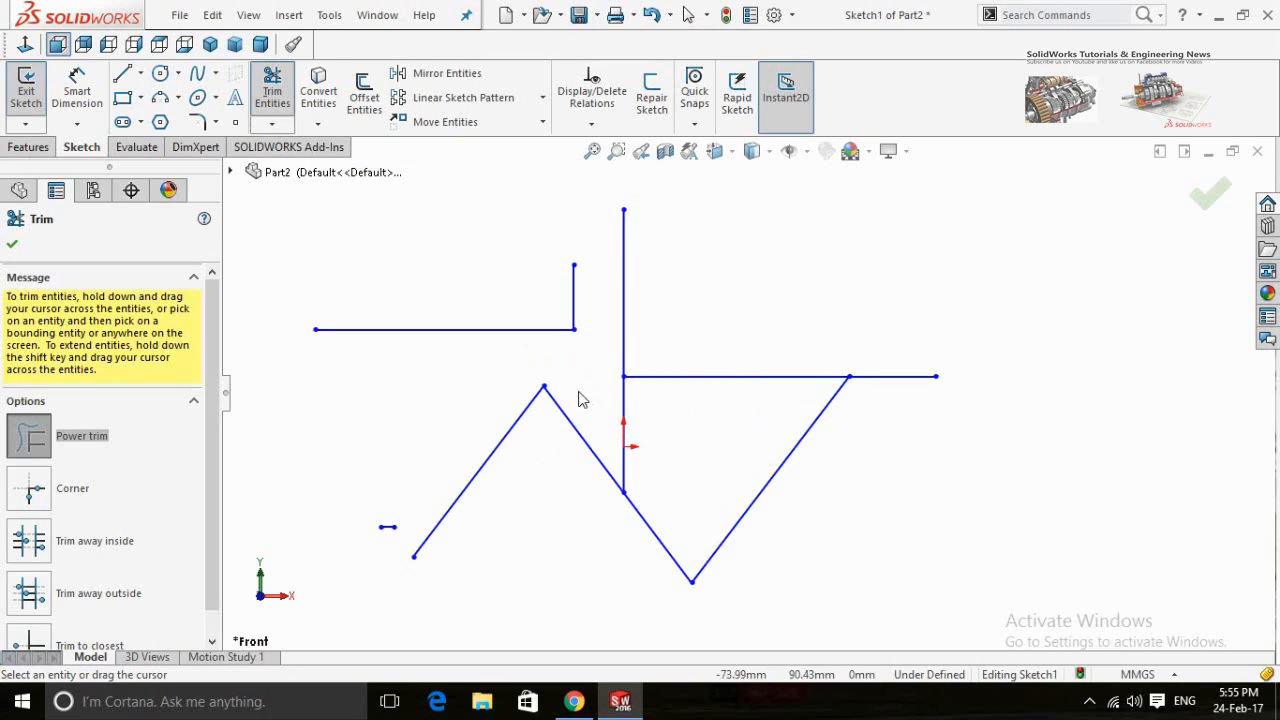
left_click_drag(660, 411, 866, 473)
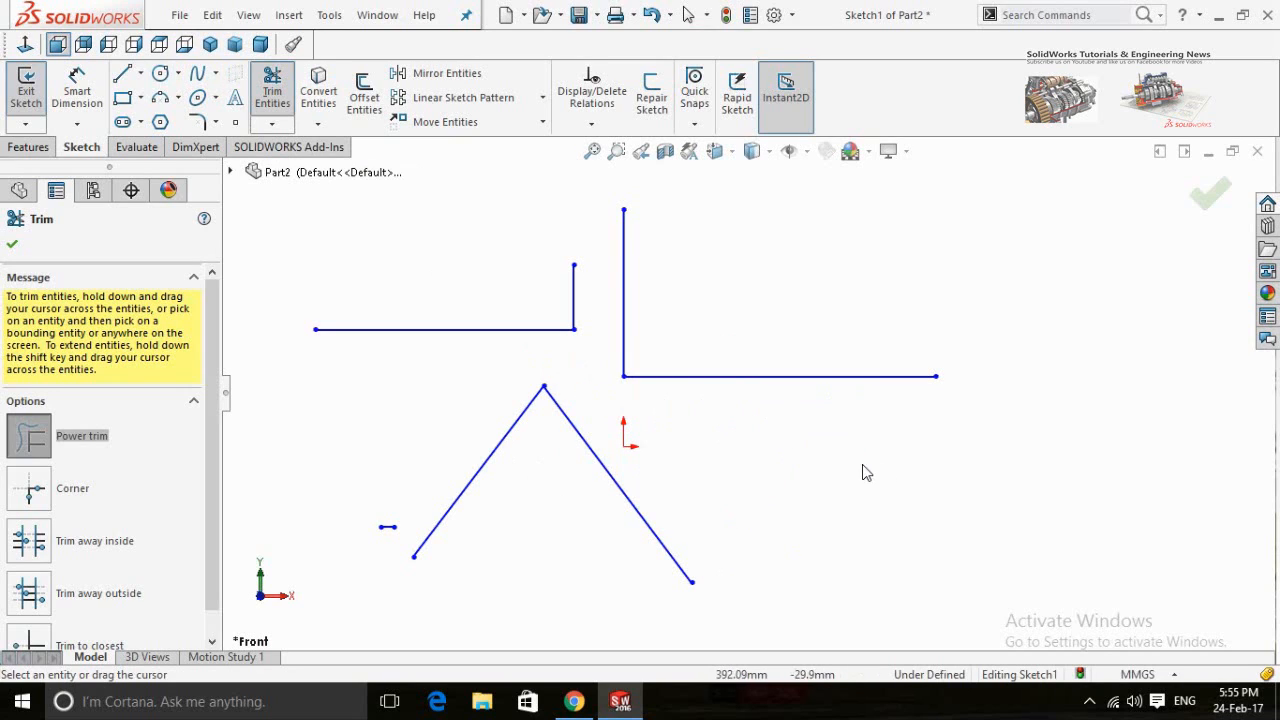
Step: Extend both vertical lines down to the descending sloped line and the ascending sloped line up to the shorter vertical line with Power trim
left_click_drag(685, 316, 613, 347, "shift")
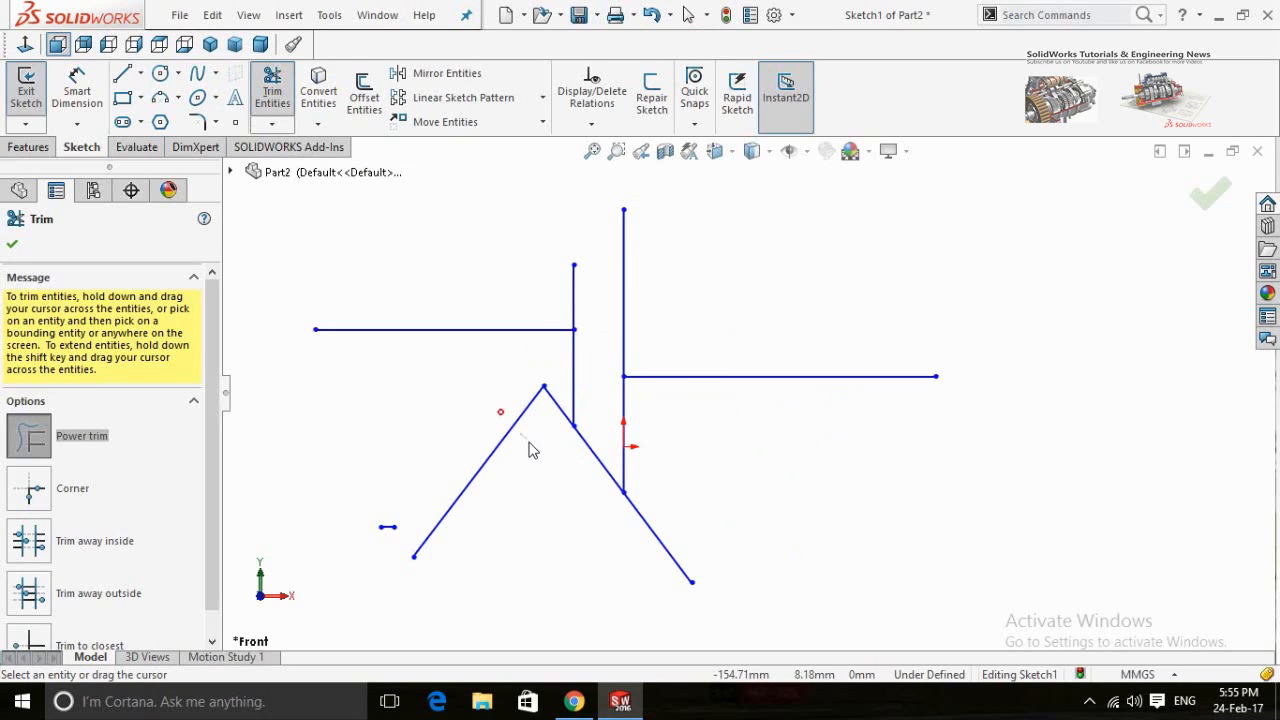
left_click_drag(527, 447, 545, 430, "shift")
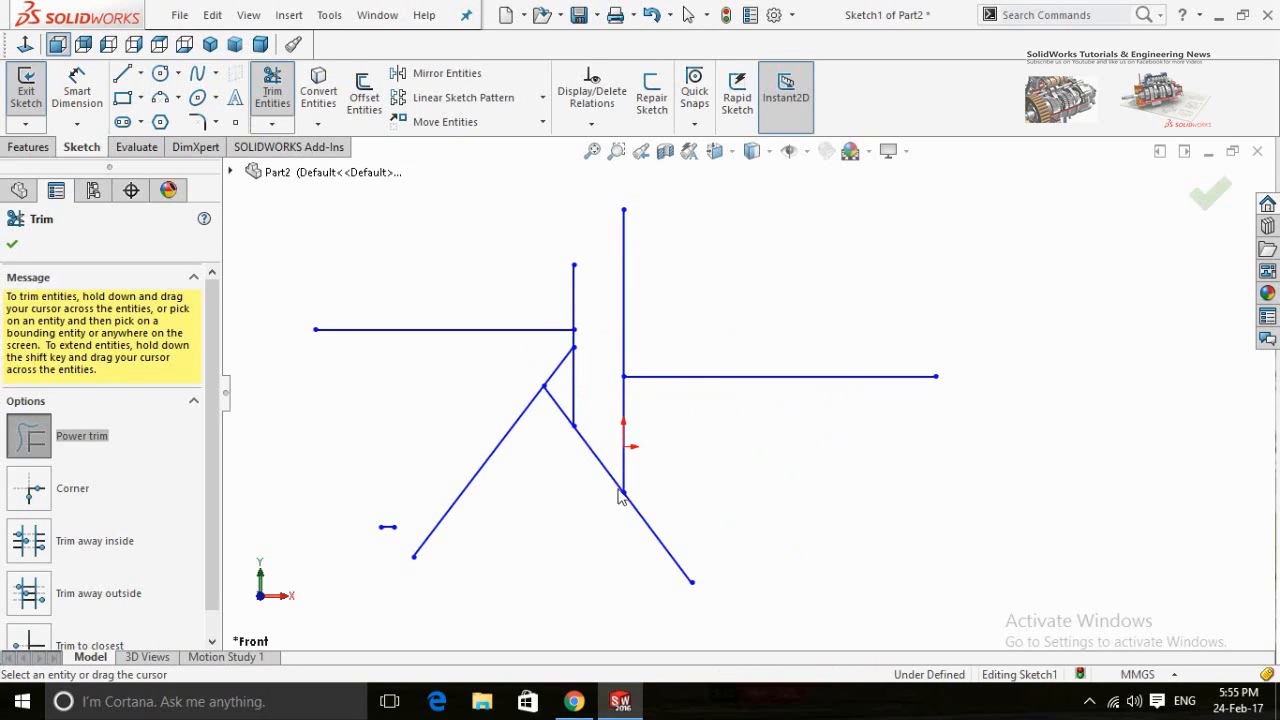
left_click(12, 244)
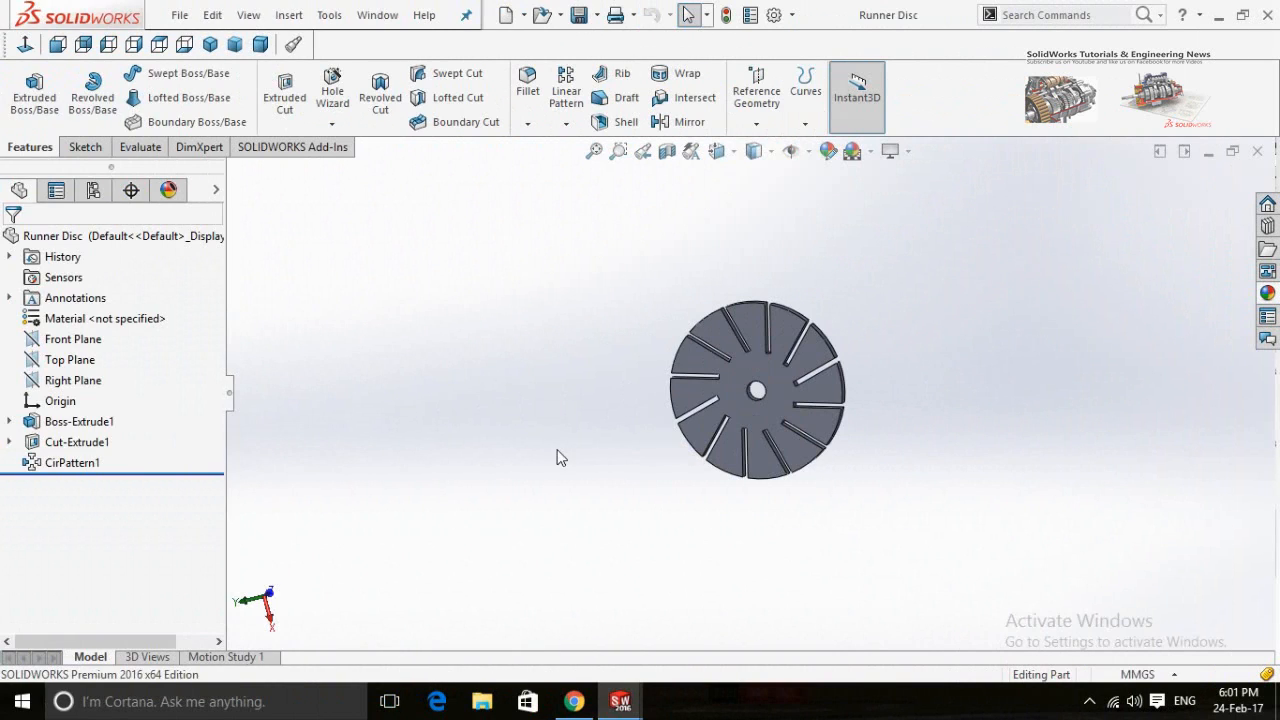
Step: Save the Runner Disc part to the Desktop as an STL file using the Save as option, accepting the export
middle_click_drag(561, 457, 694, 477)
scroll(640, 480, "down", 3)
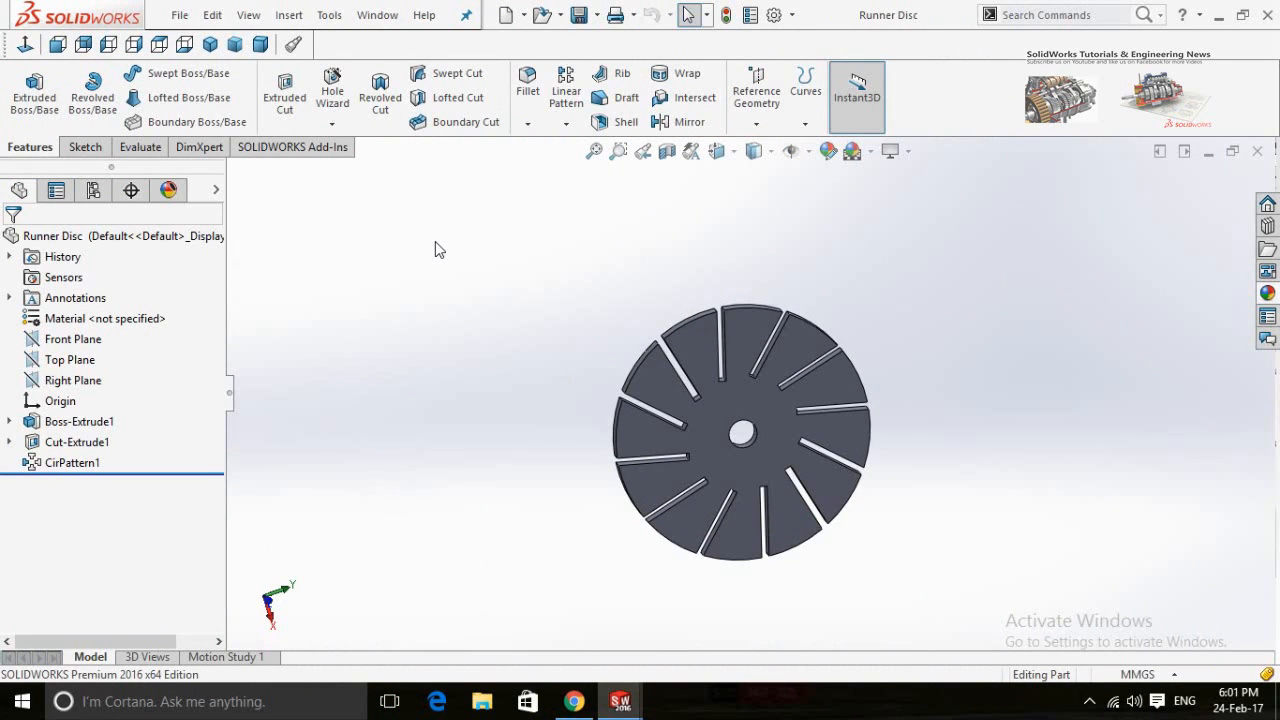
mouse_move(562, 412)
middle_mouse_down()
mouse_move(554, 402)
mouse_move(720, 408)
mouse_move(651, 440)
mouse_move(560, 430)
middle_mouse_up()
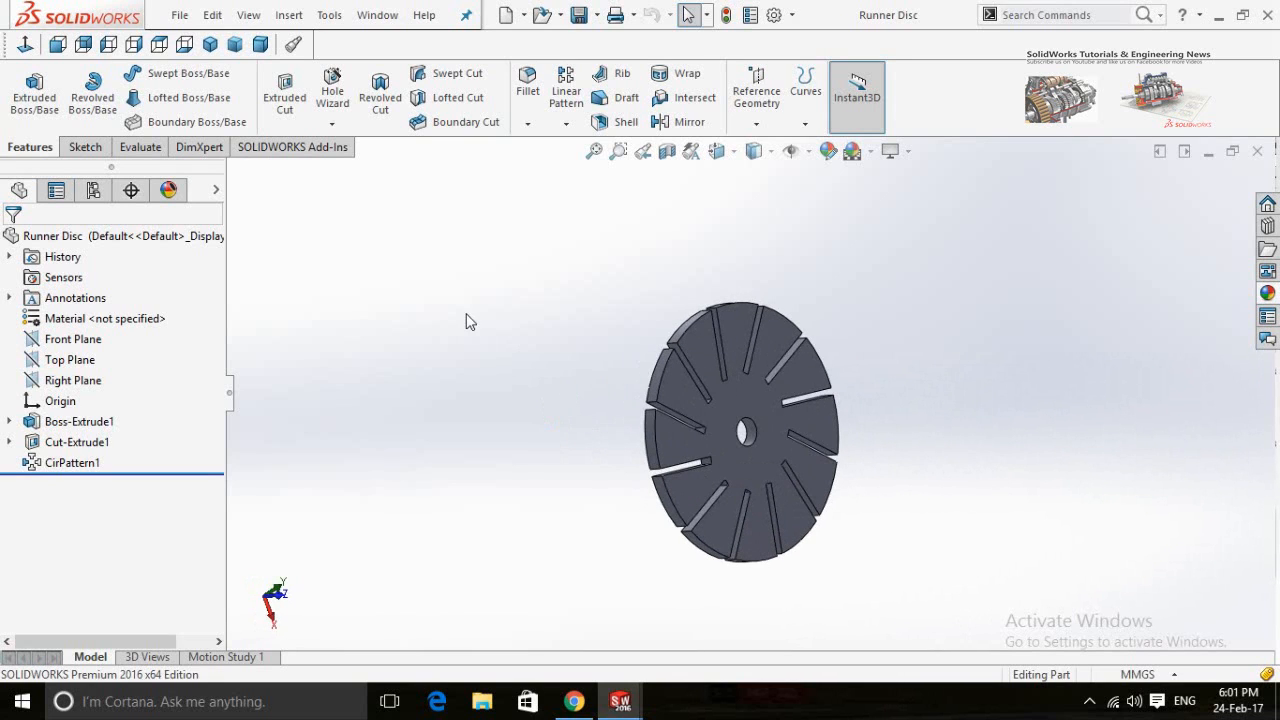
left_click(180, 15)
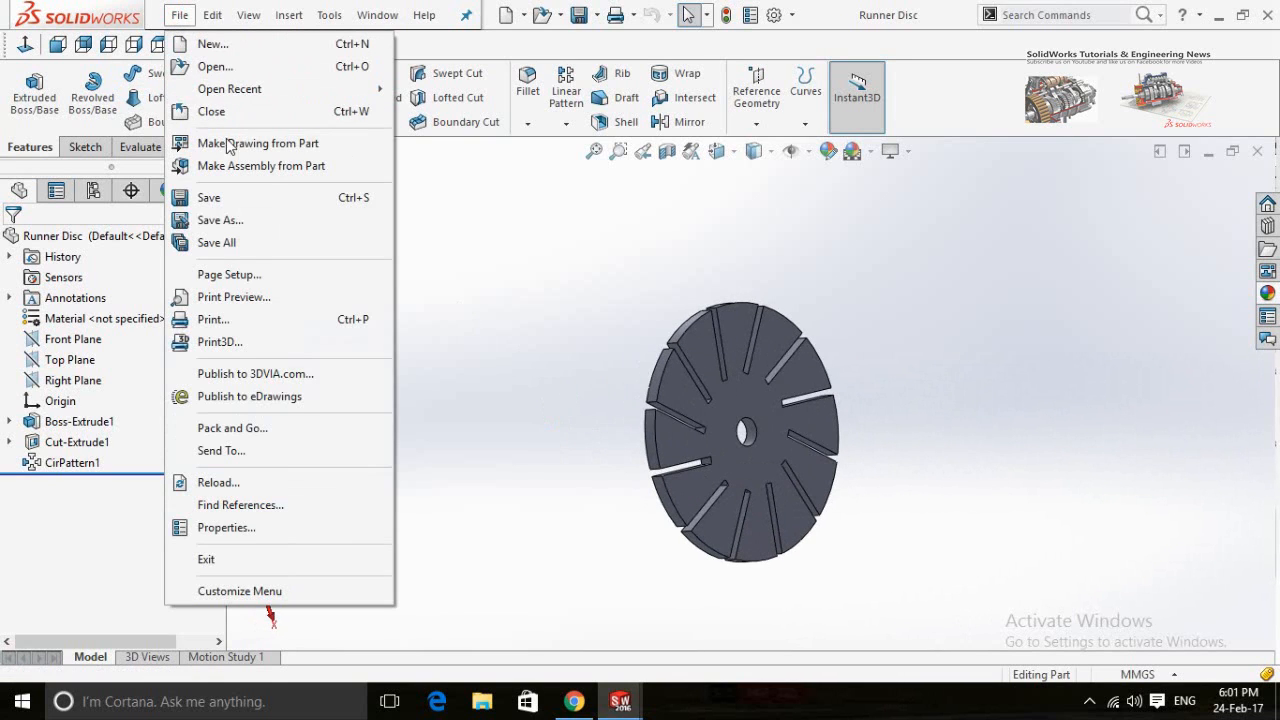
left_click(224, 220)
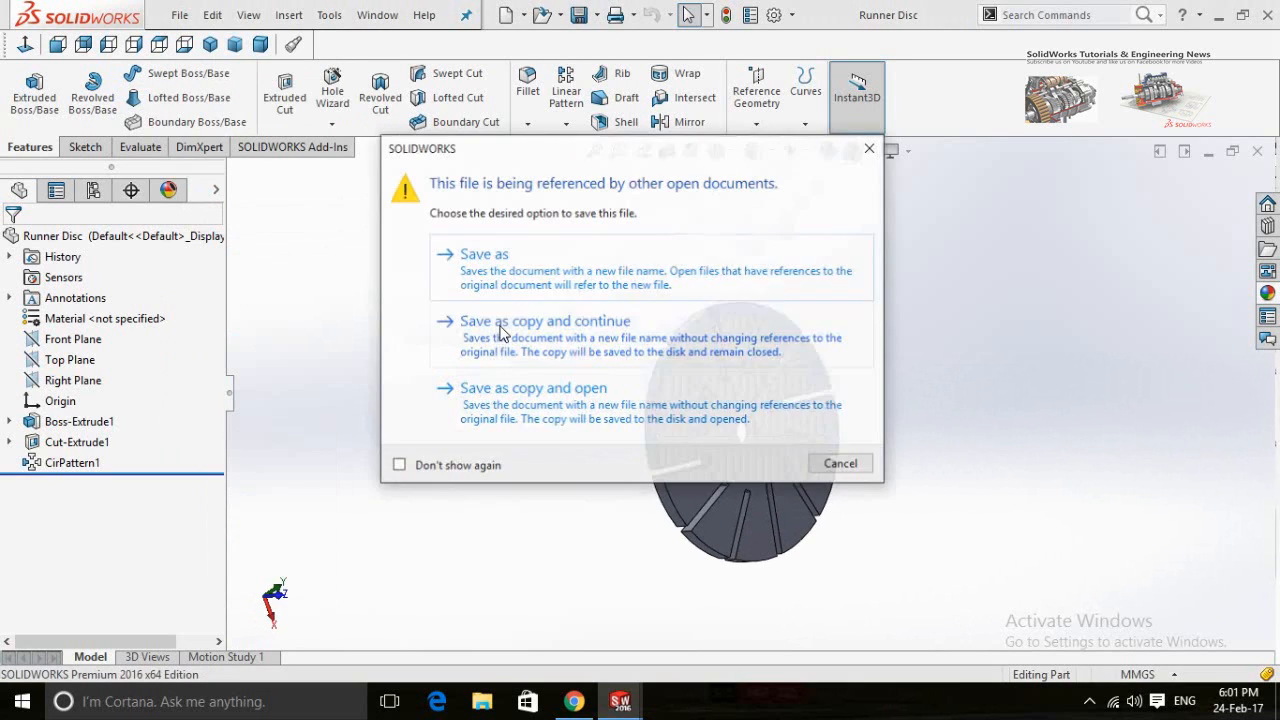
left_click(490, 256)
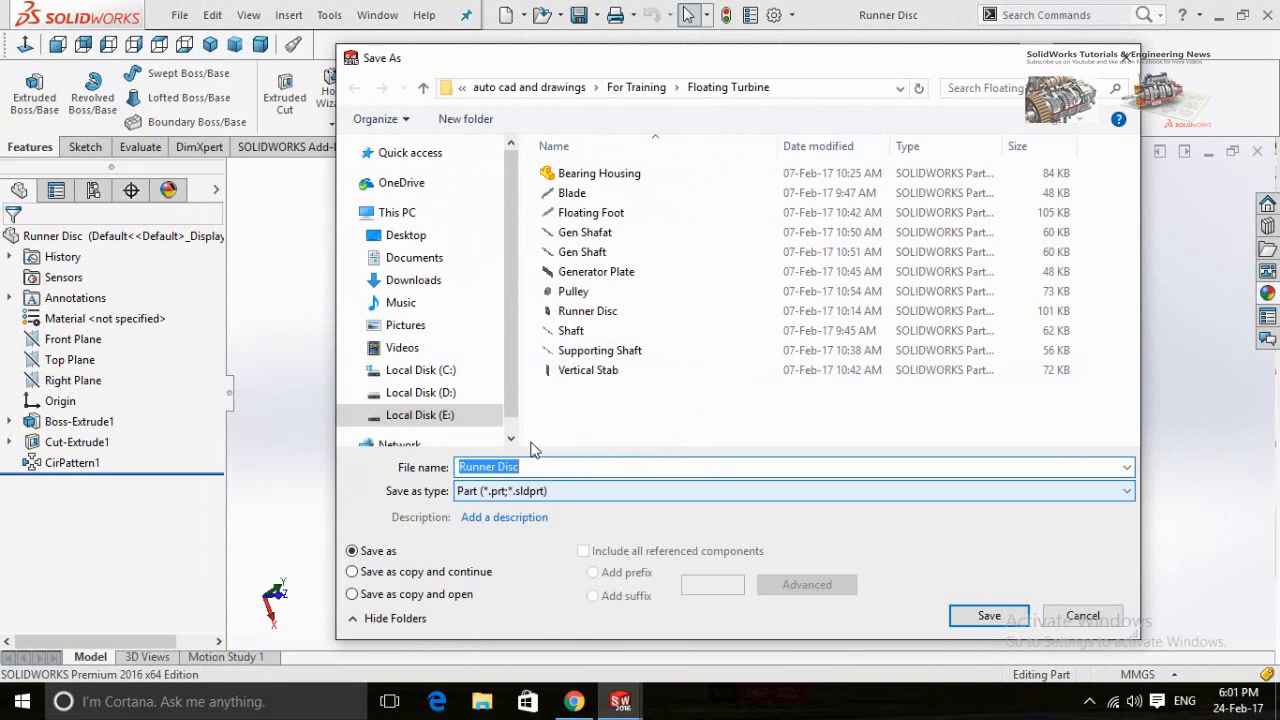
left_click(406, 235)
left_click(608, 492)
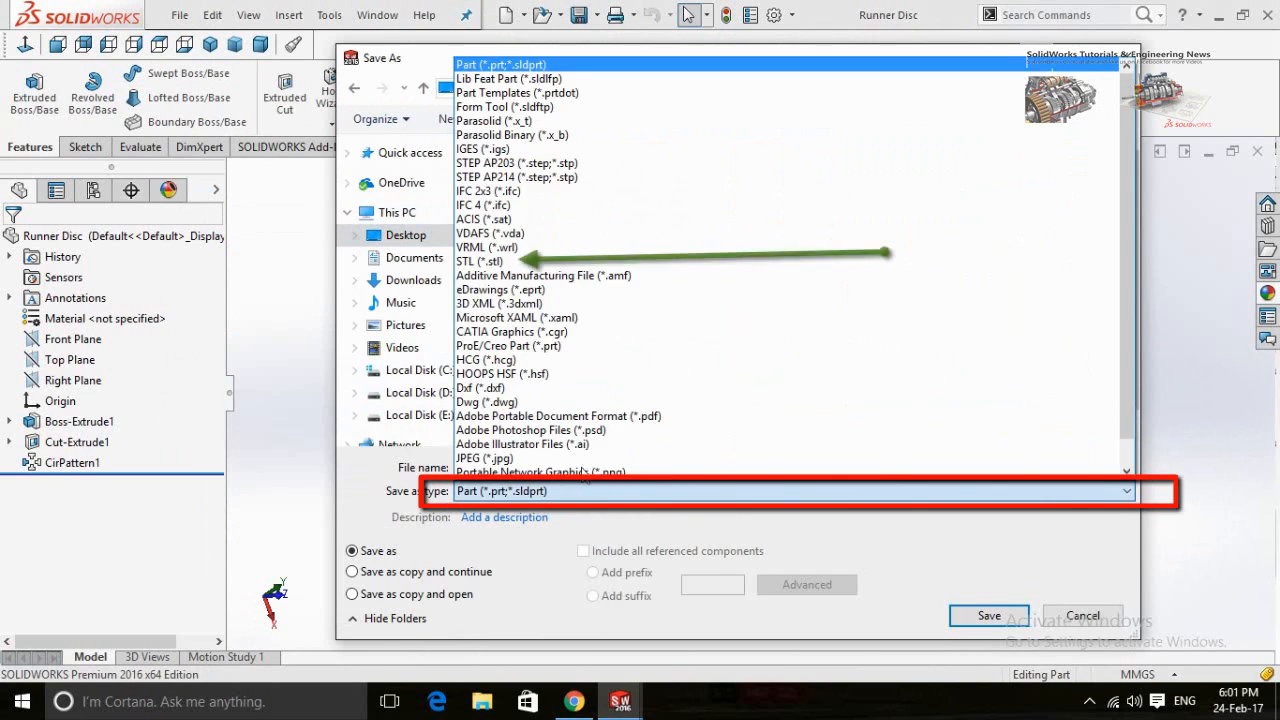
left_click(530, 263)
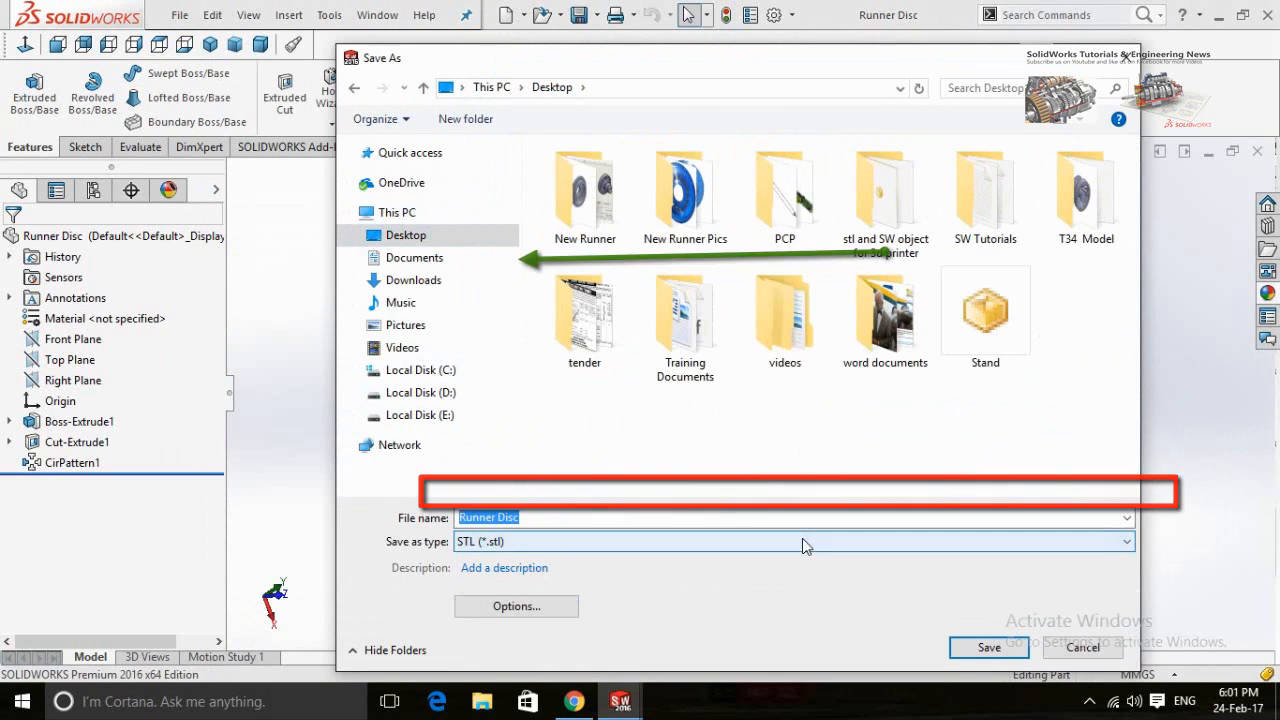
left_click(987, 647)
left_click(686, 372)
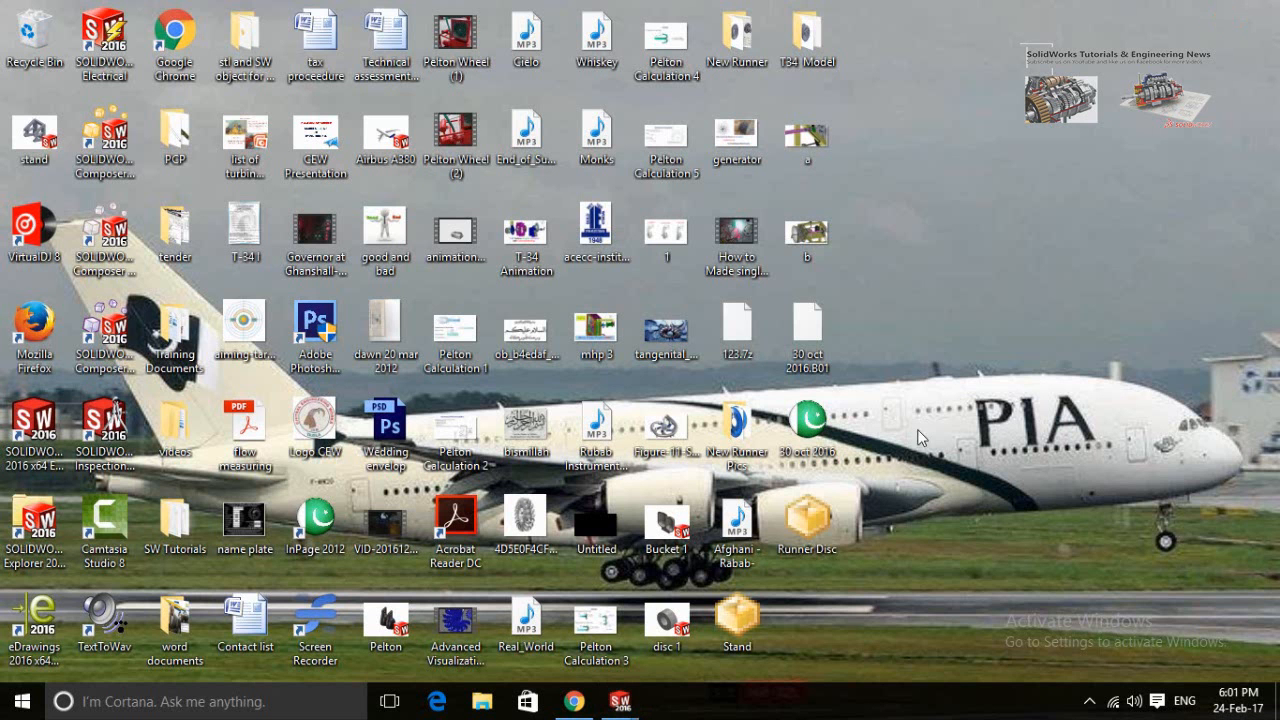
Step: Open the exported Runner Disc file from the desktop in 3D Builder, examine the disc from another angle and close the viewer
right_click(799, 521)
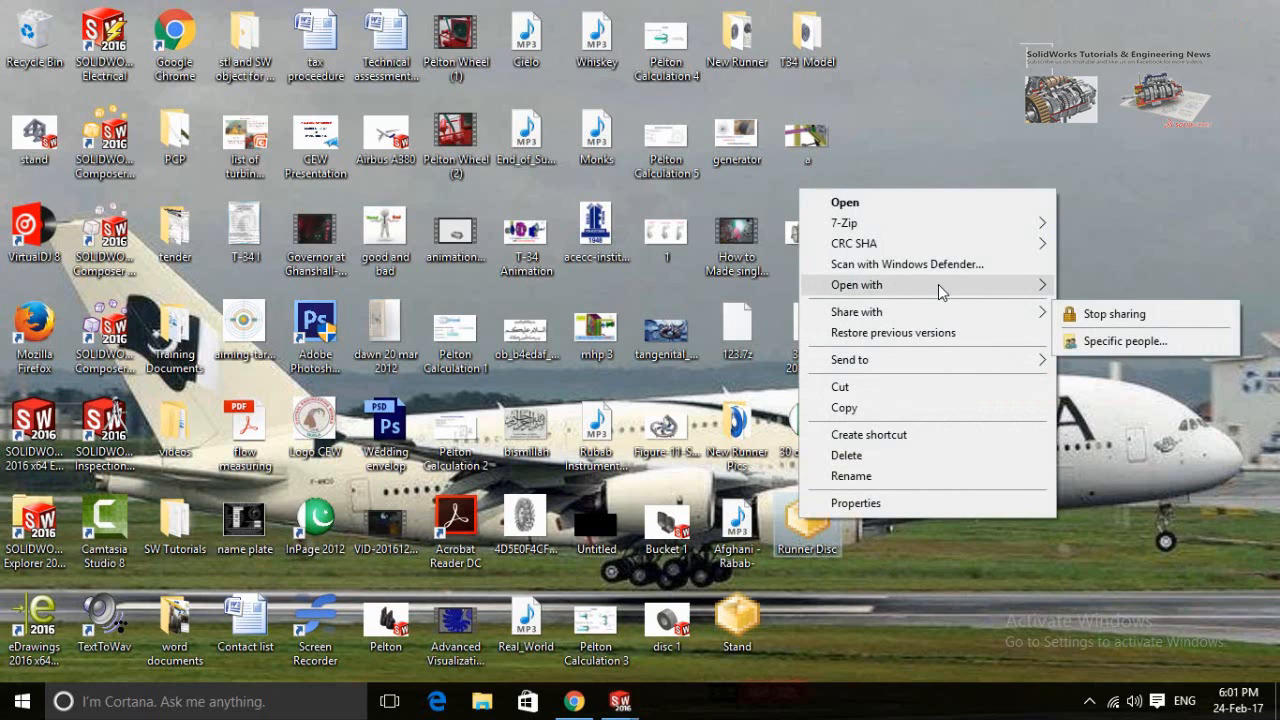
mouse_move(940, 289)
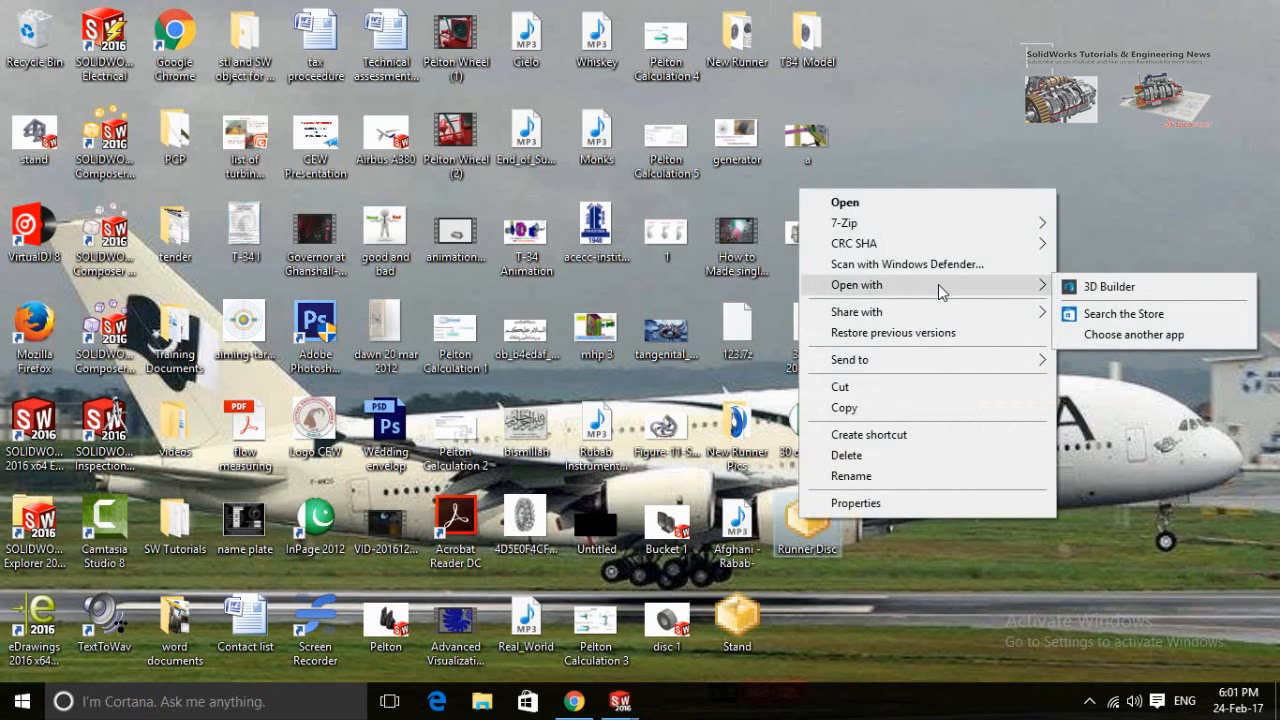
left_click(1110, 288)
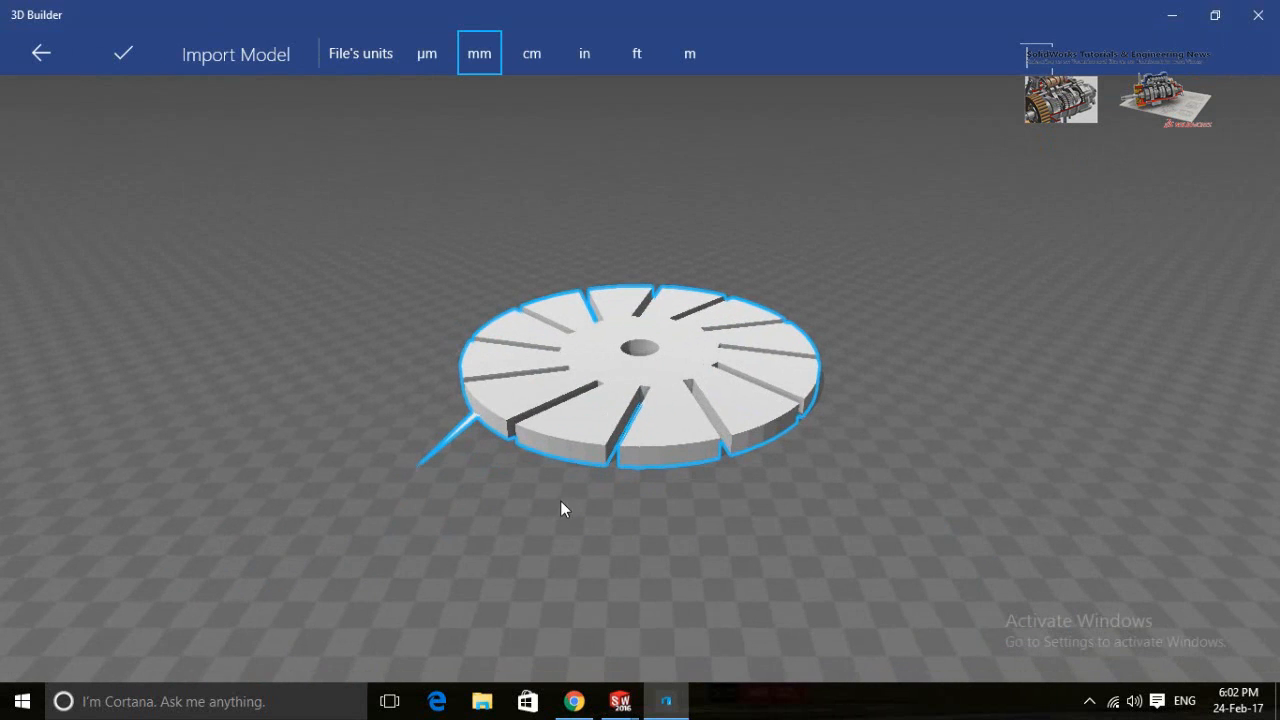
right_click_drag(589, 442, 813, 494)
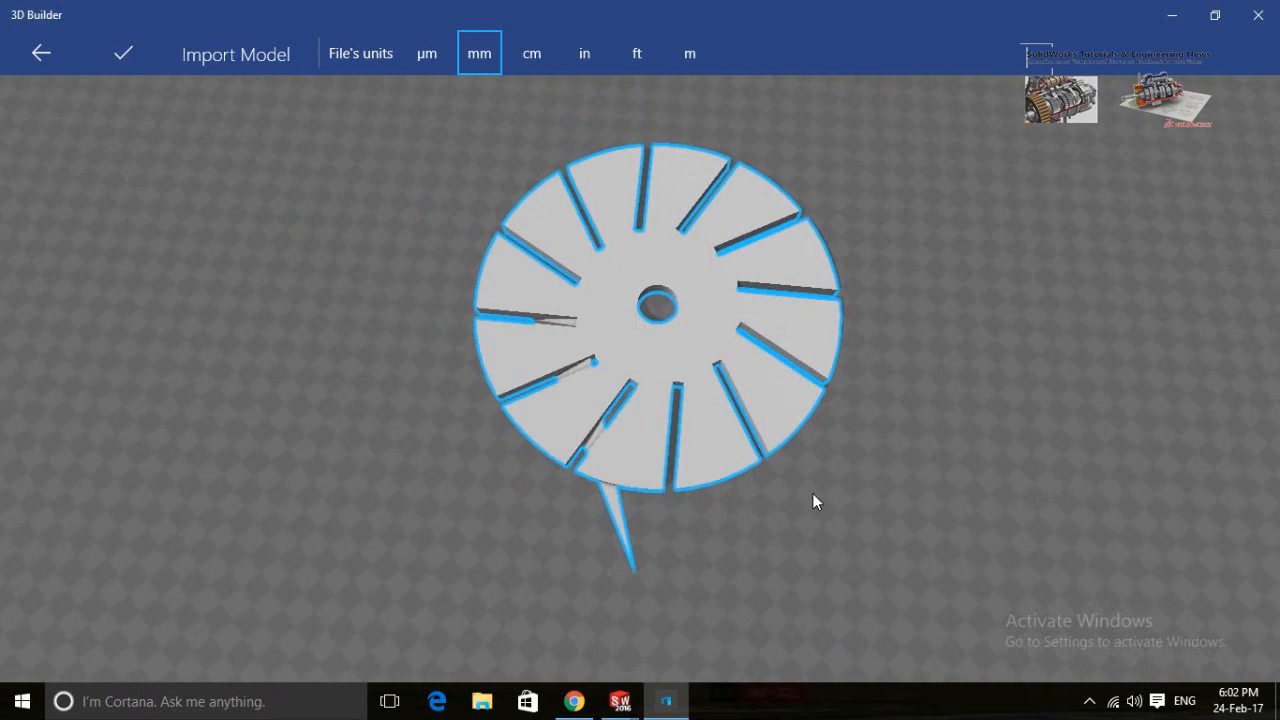
left_click(1258, 14)
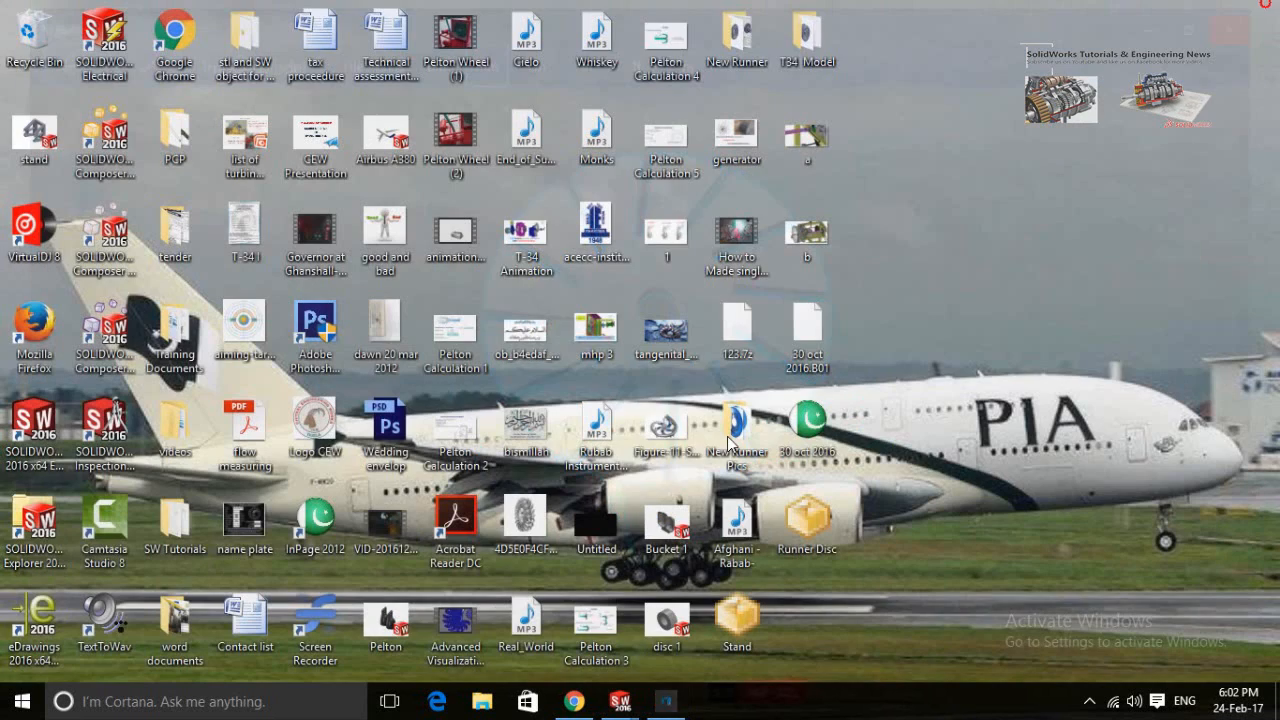
Step: Switch to the Assem1 assembly in SolidWorks and set STL (*.stl) as the file type for saving it
mouse_move(620, 701)
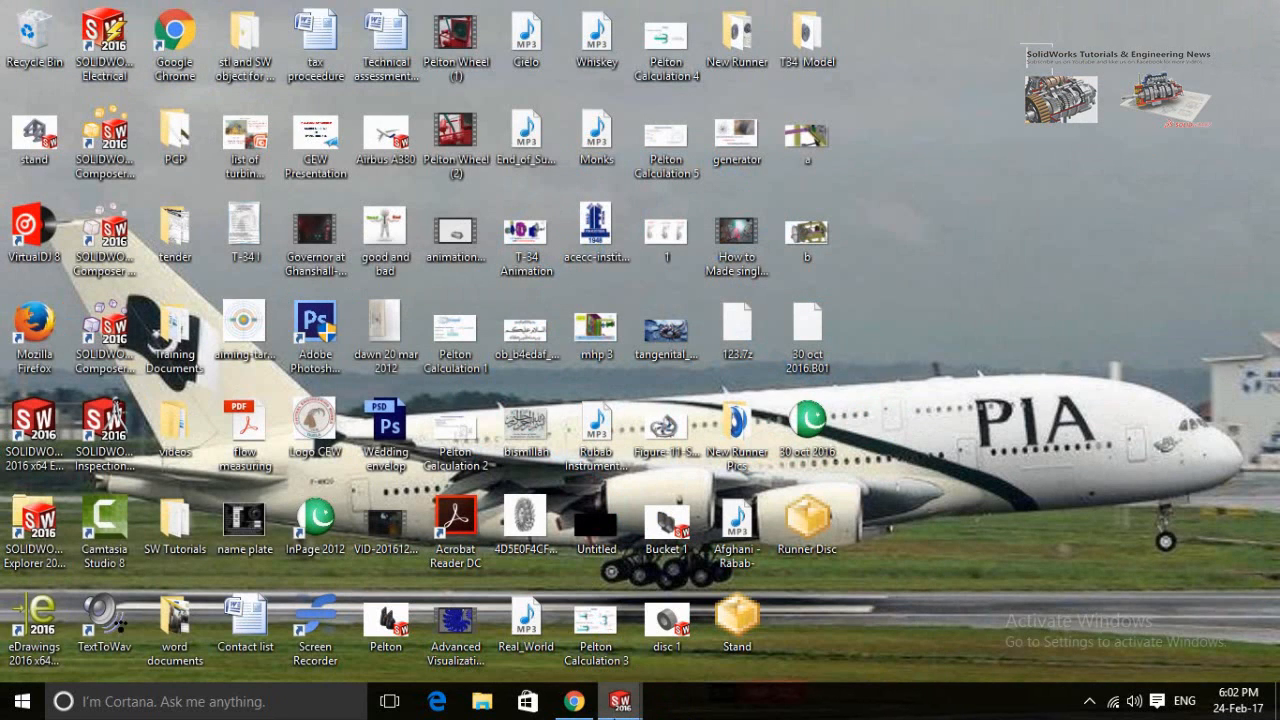
mouse_move(571, 626)
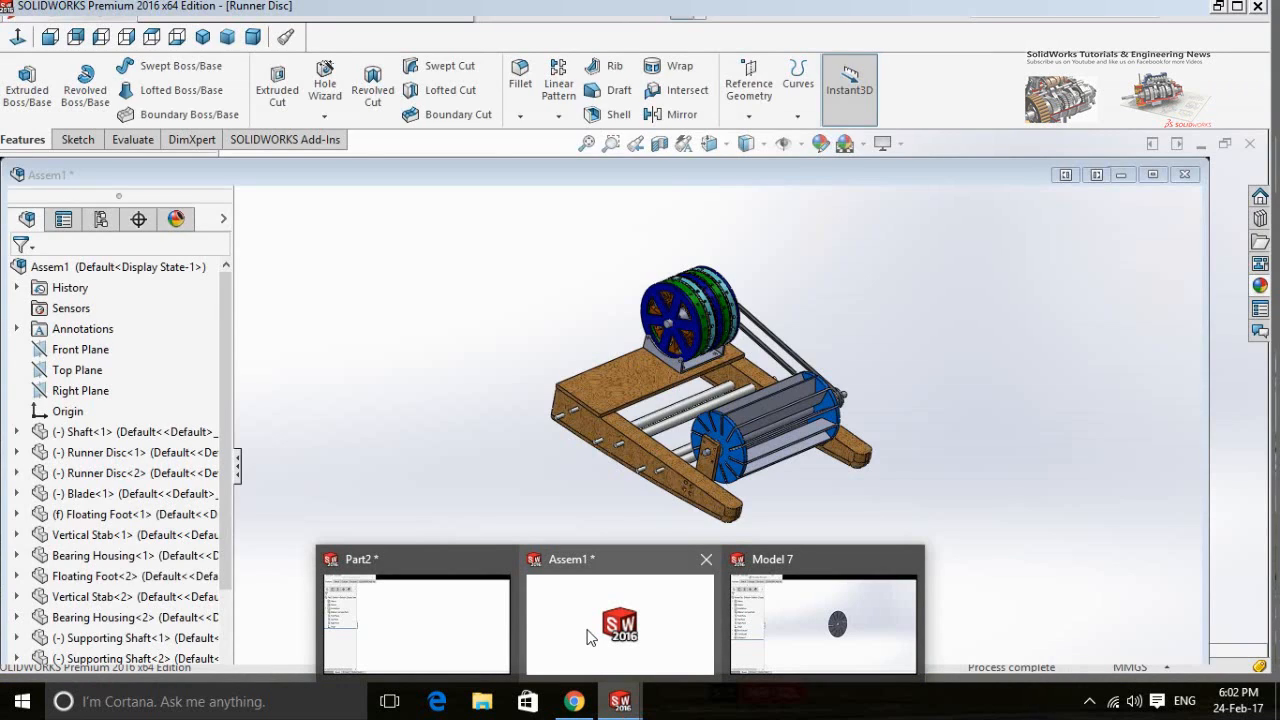
left_click(592, 634)
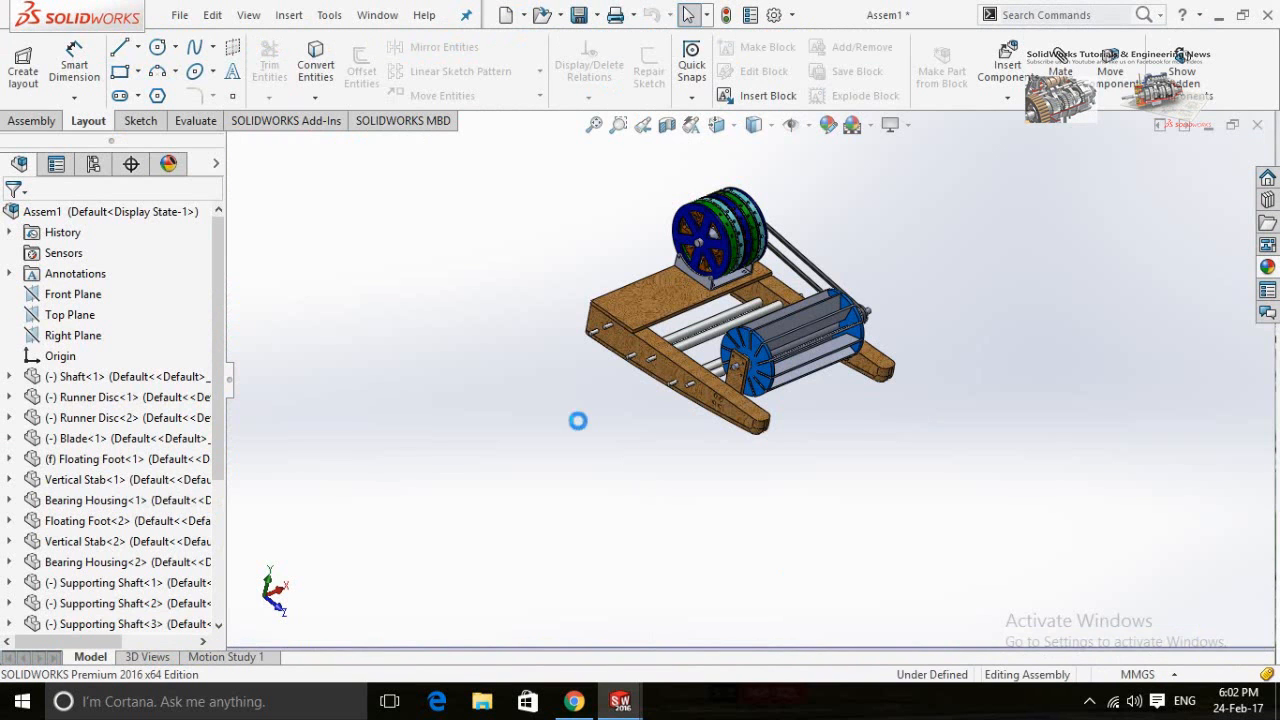
middle_click_drag(578, 421, 594, 458)
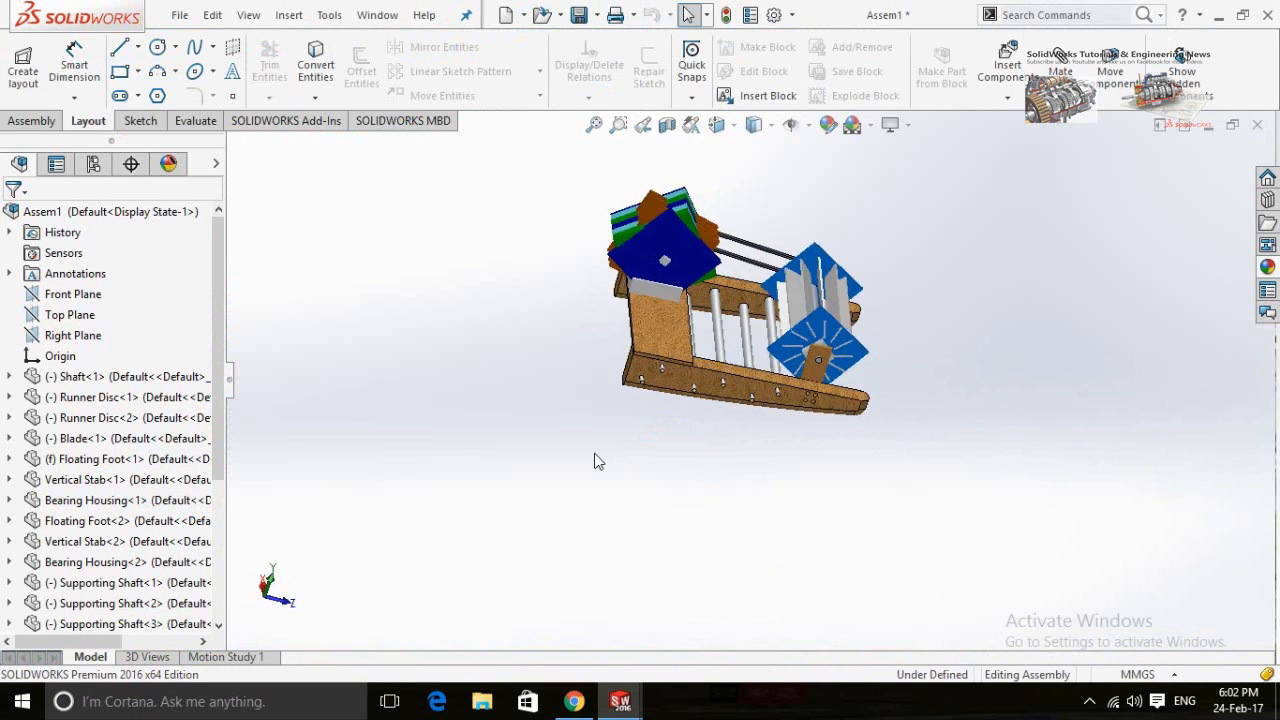
left_click(179, 15)
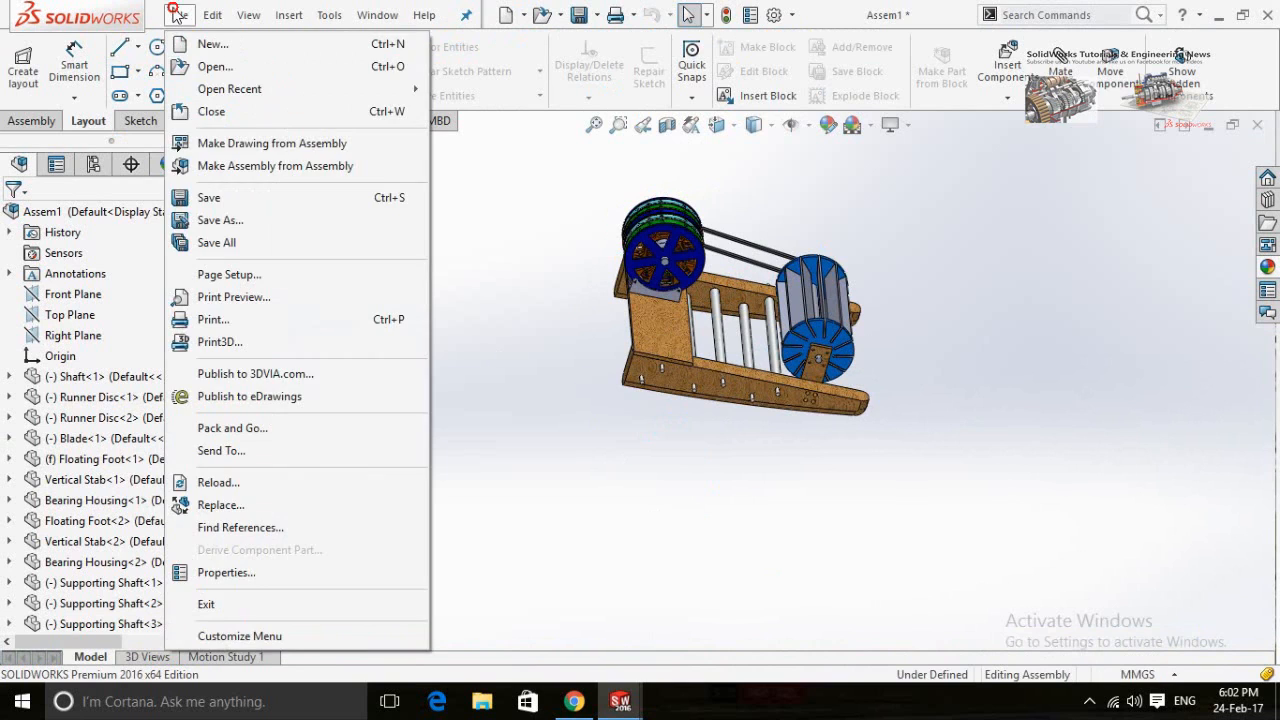
left_click(249, 229)
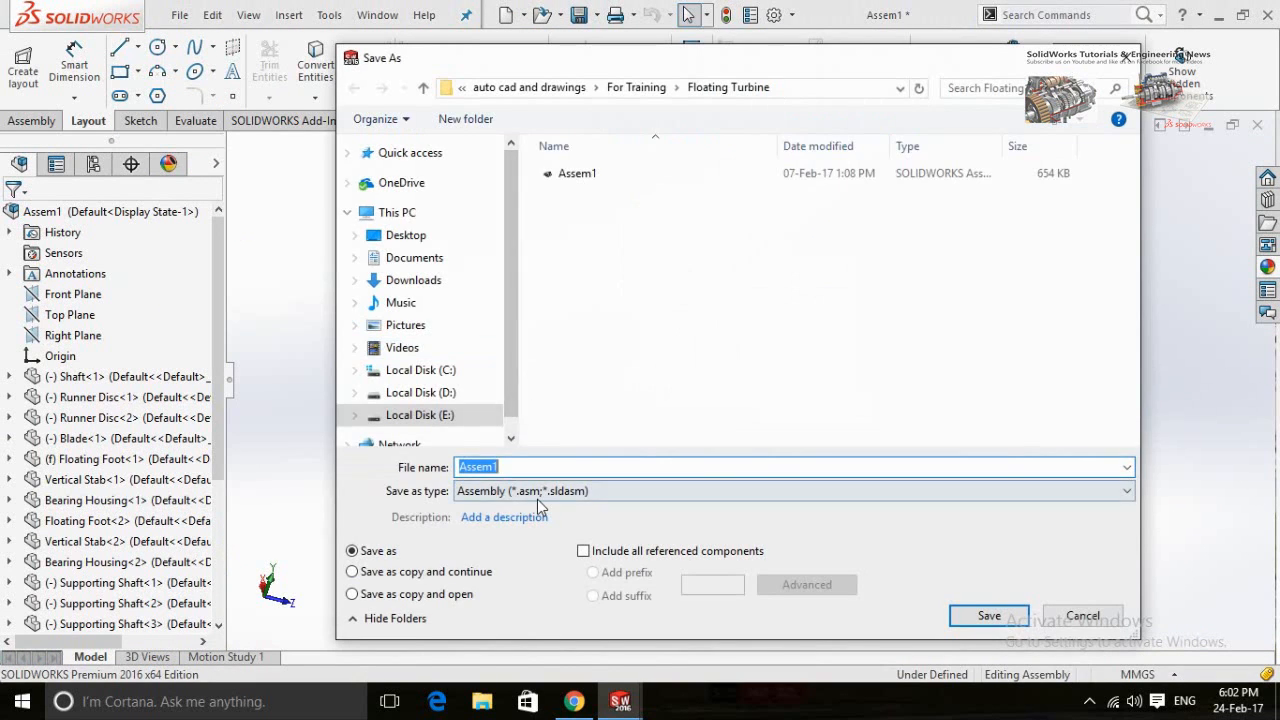
left_click(537, 494)
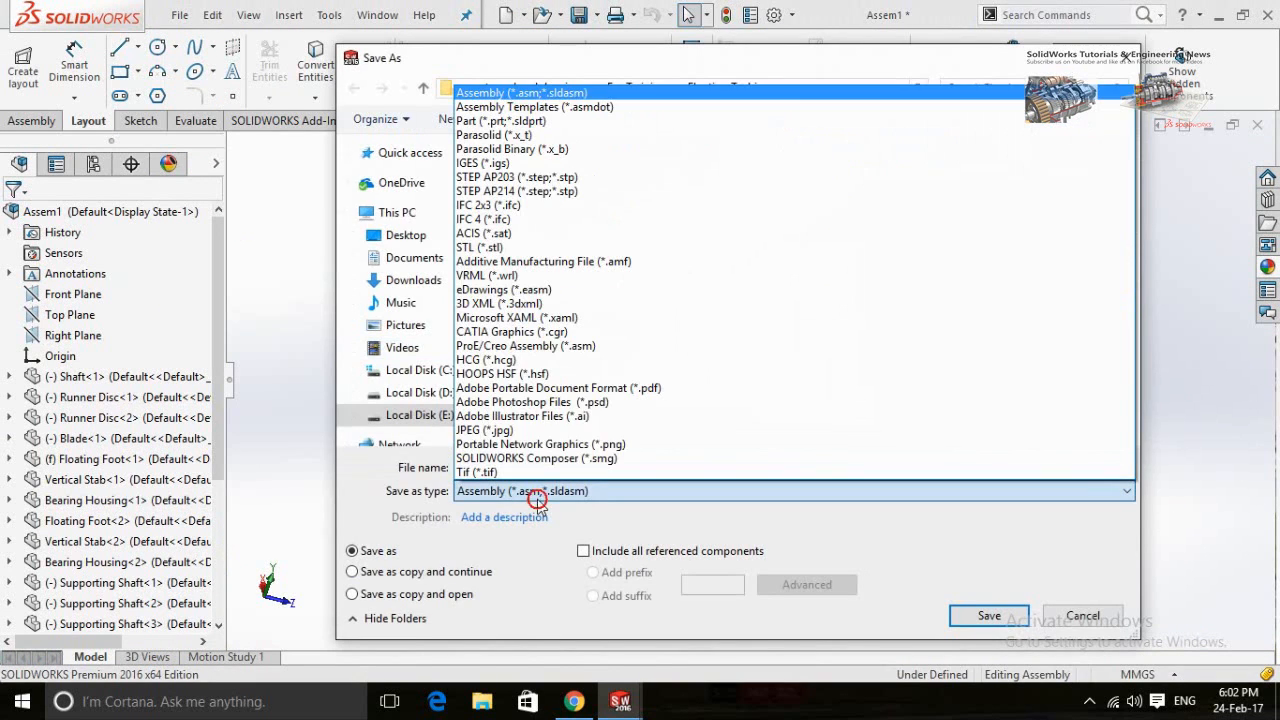
left_click(479, 248)
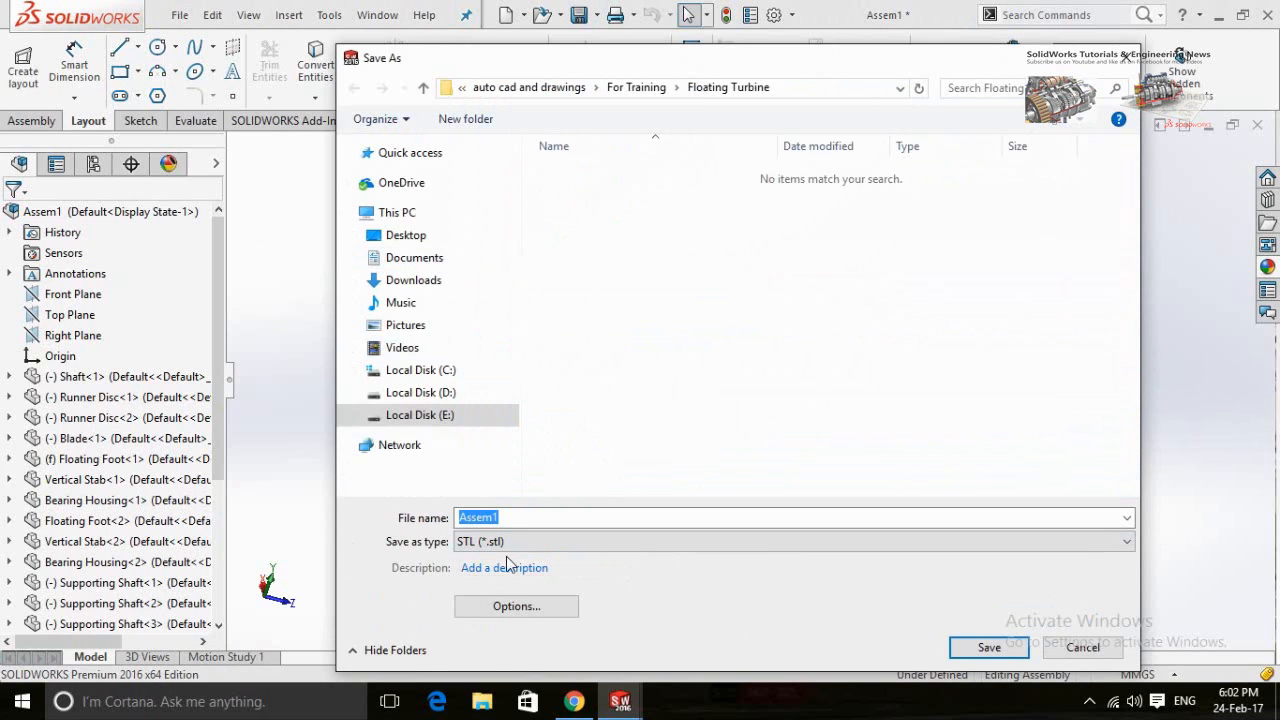
Step: Set the STL export to save all components of the assembly in a single file, and save the assembly as Assem1.STL
left_click(516, 606)
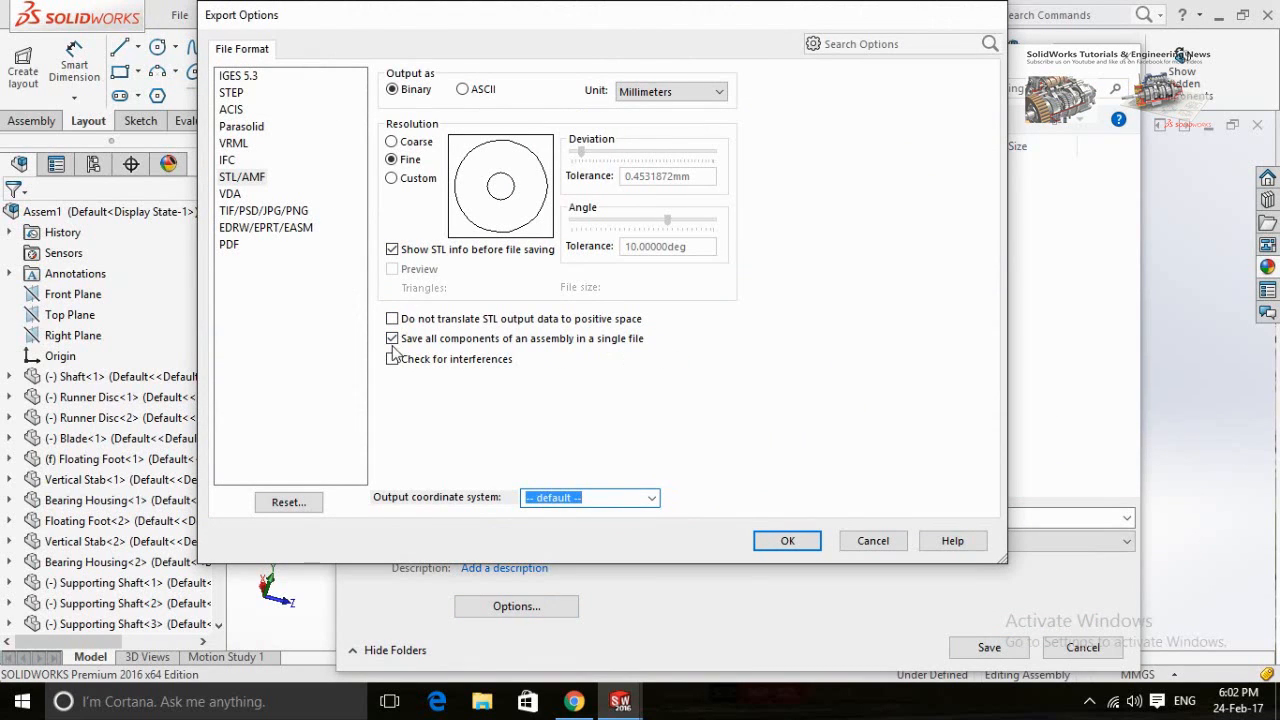
left_click(787, 541)
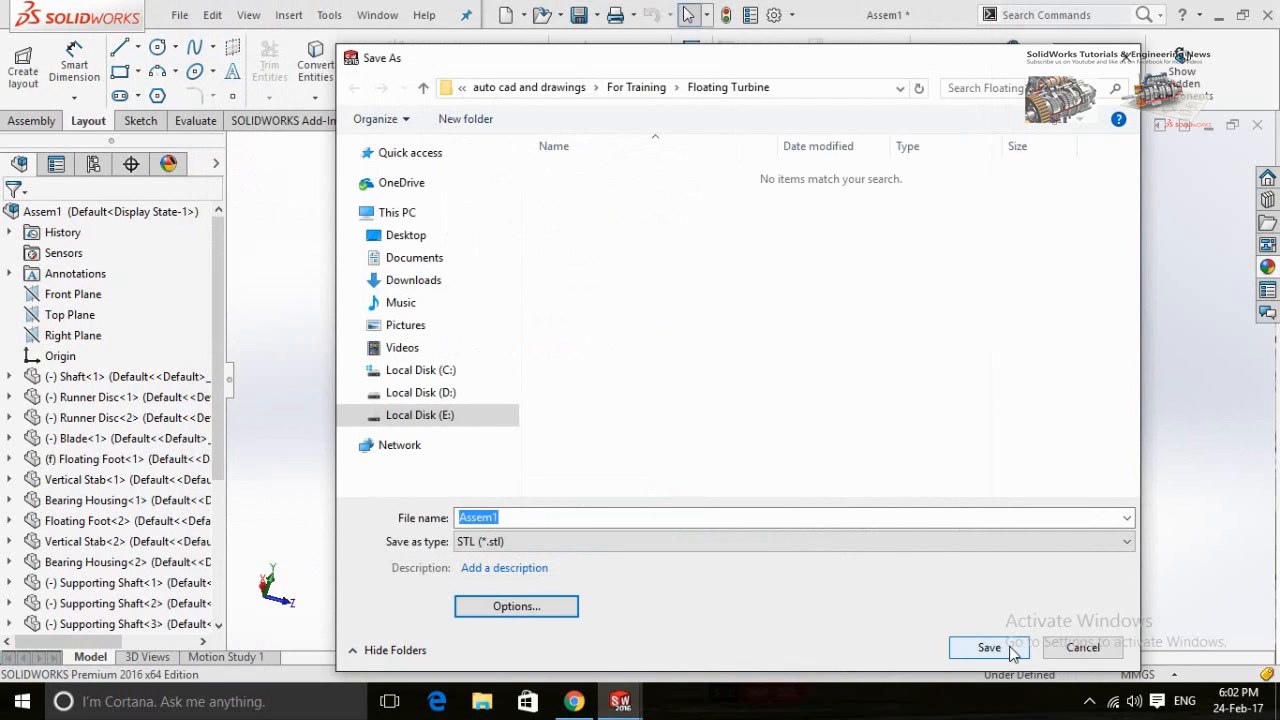
left_click(989, 647)
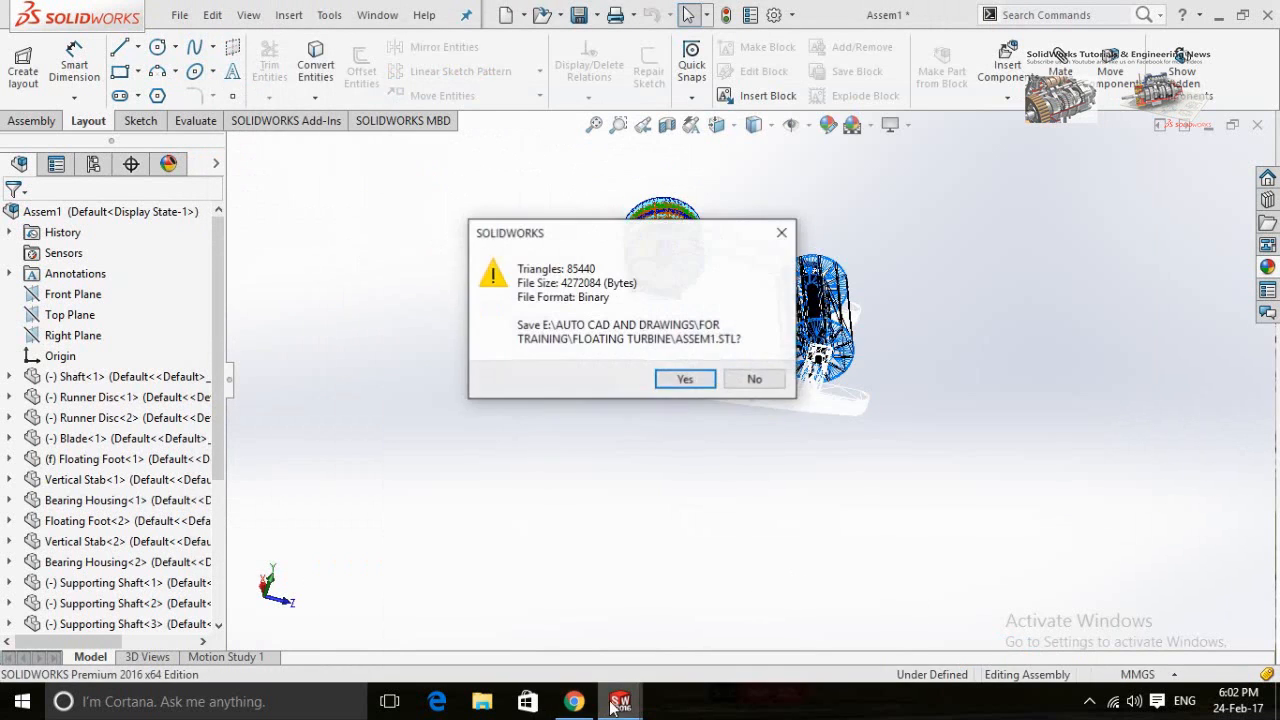
left_click(686, 381)
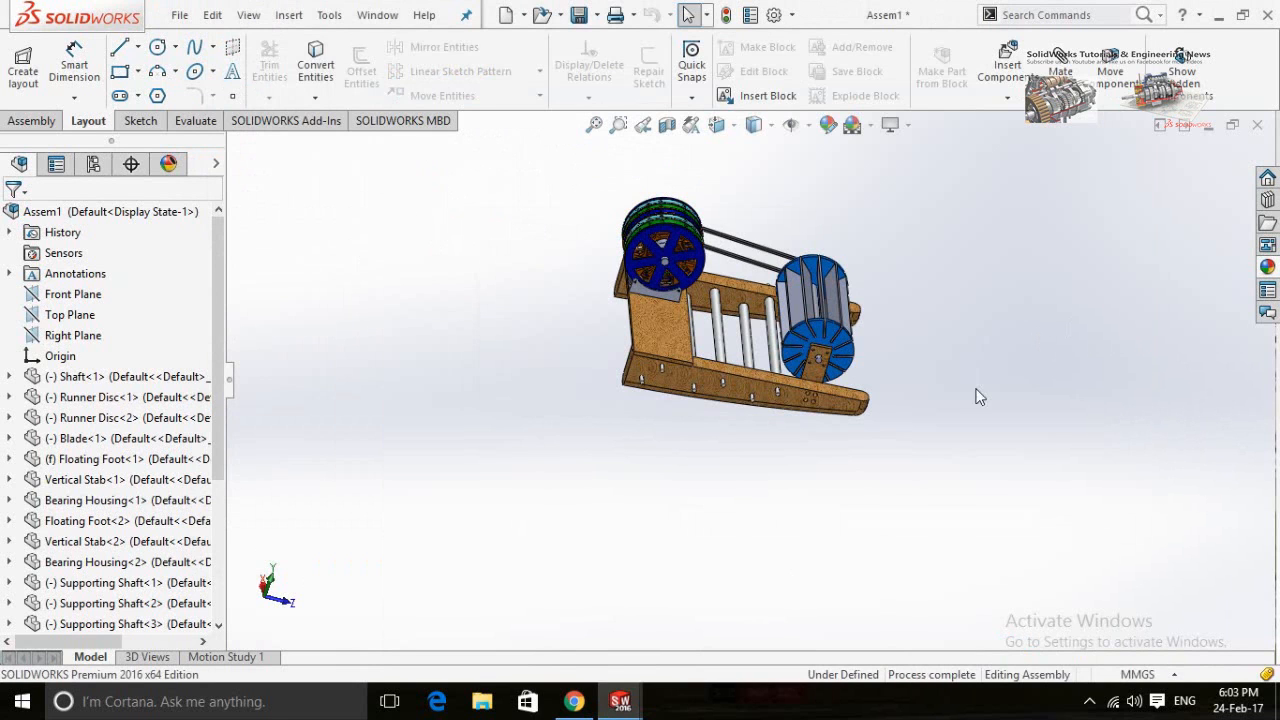
Step: Minimize SolidWorks and open the exported Assem1 file from the desktop in 3D Builder
left_click(1218, 16)
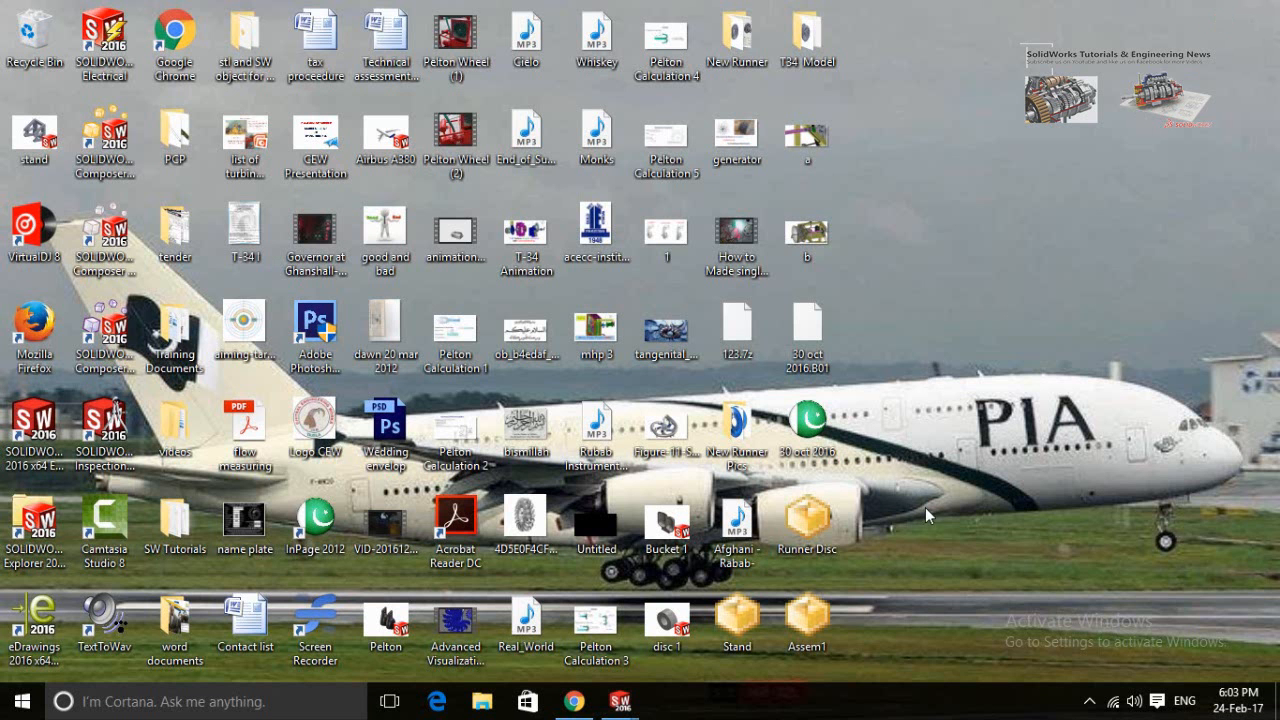
right_click(815, 632)
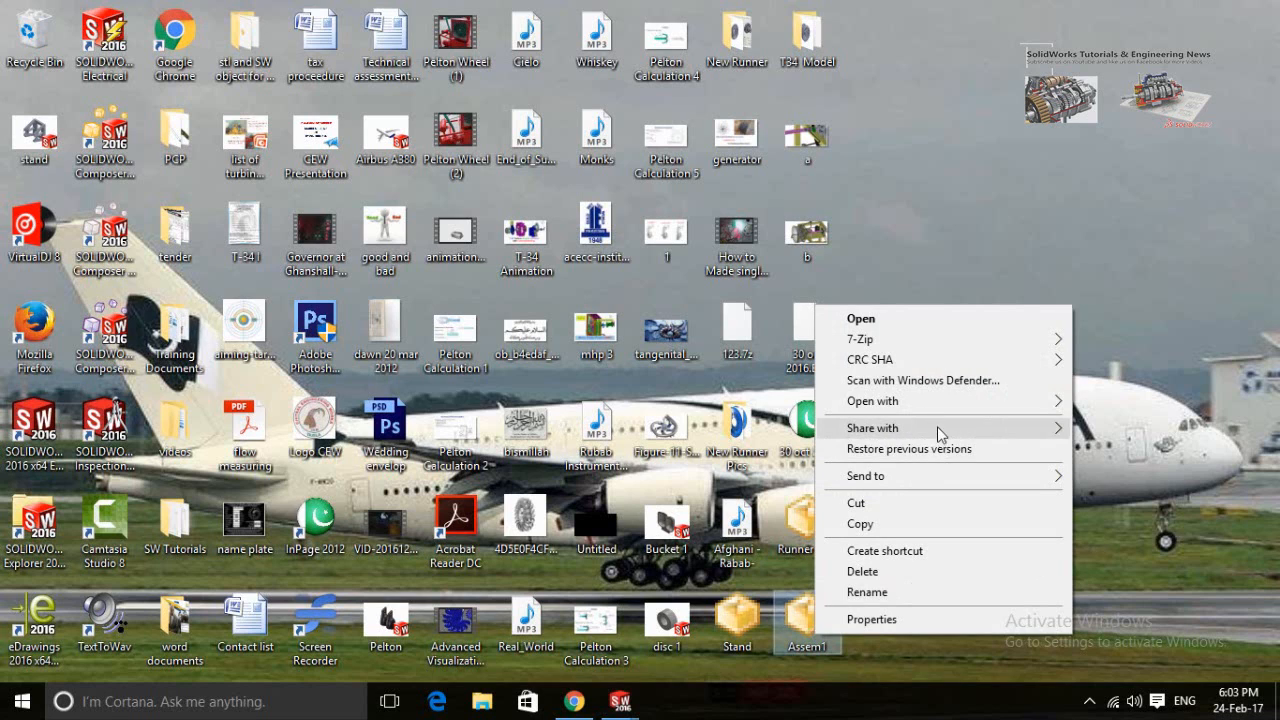
mouse_move(957, 401)
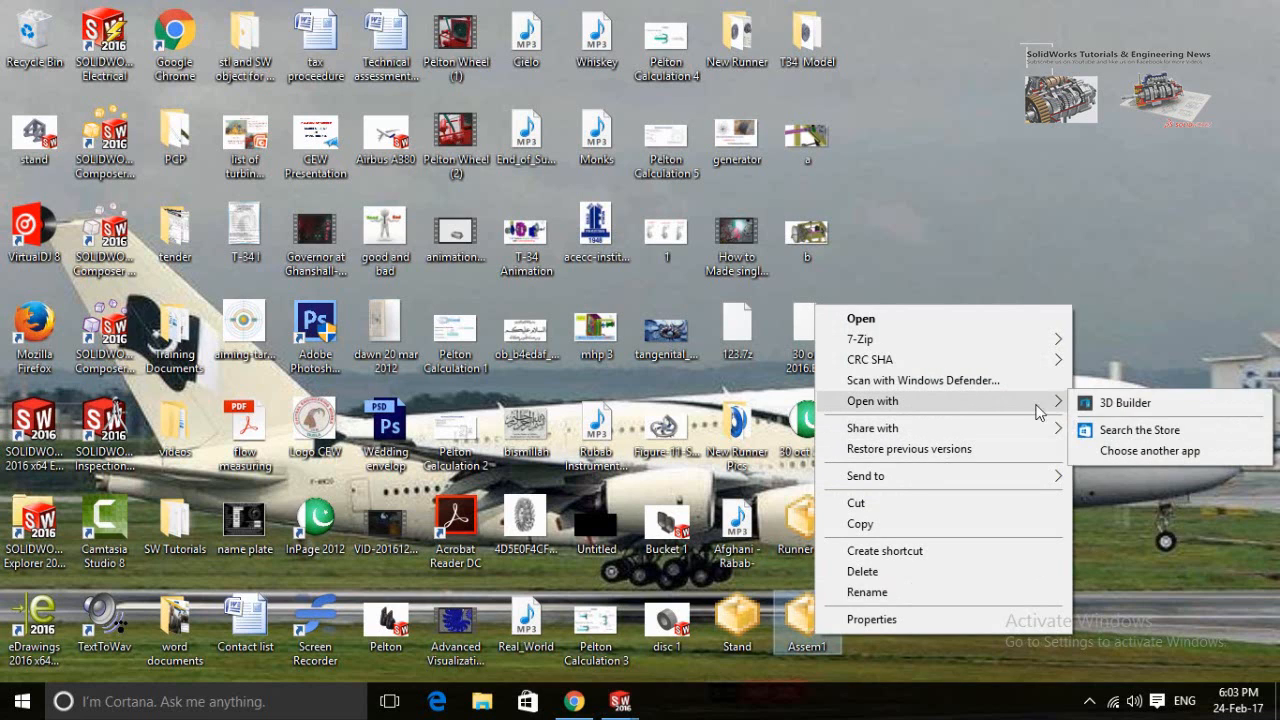
left_click(1123, 404)
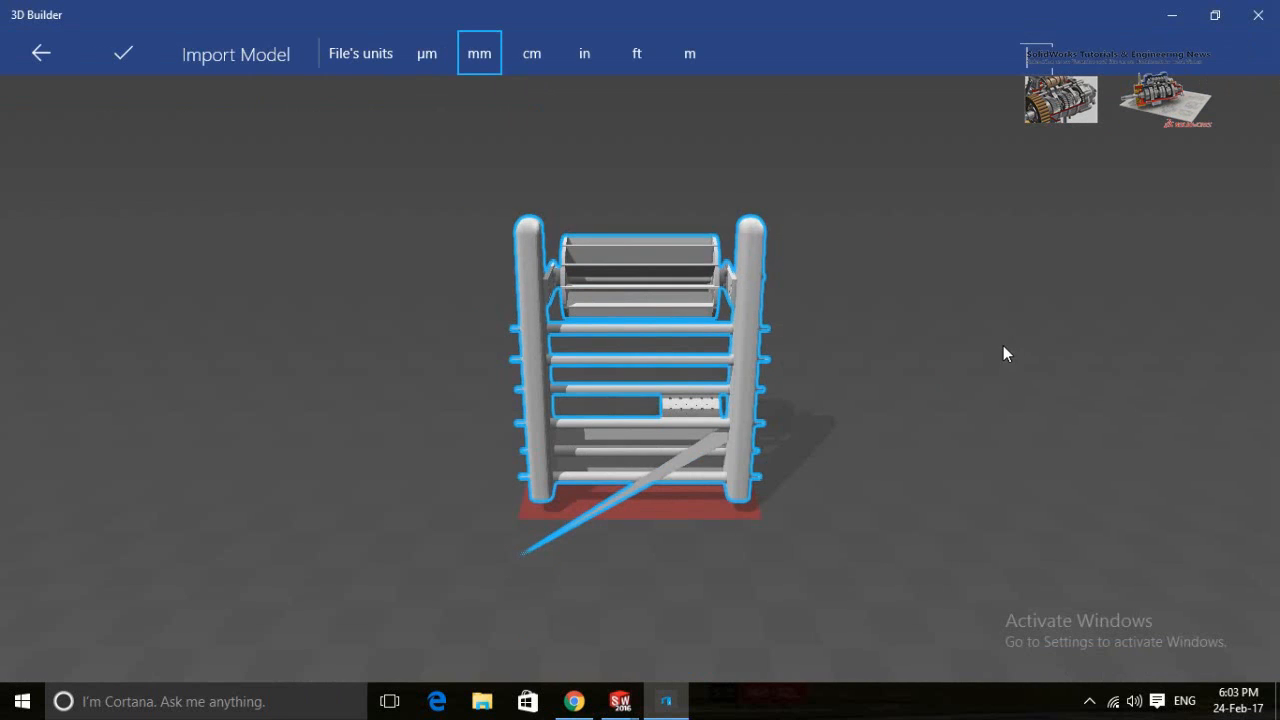
Step: Examine the imported Assem1 assembly from several angles in 3D Builder
left_click_drag(800, 386, 527, 520)
left_click_drag(489, 431, 754, 223)
left_click_drag(918, 219, 685, 479)
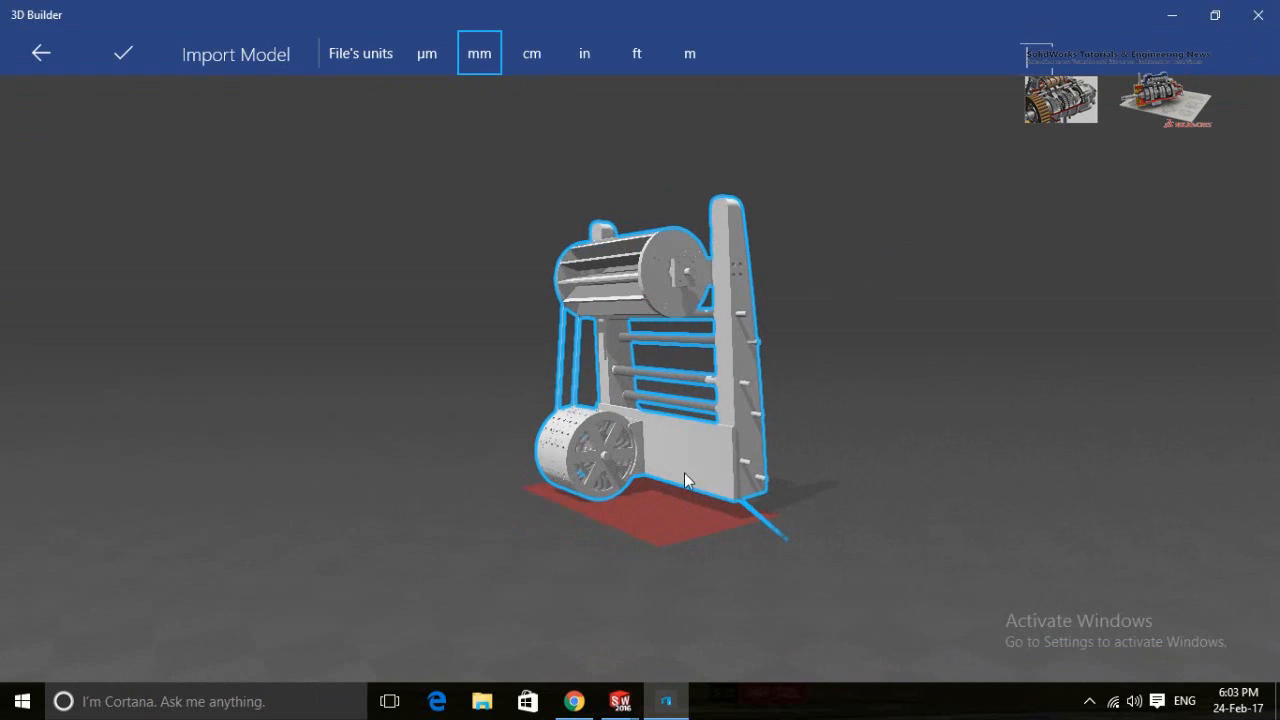
left_click_drag(480, 576, 609, 541)
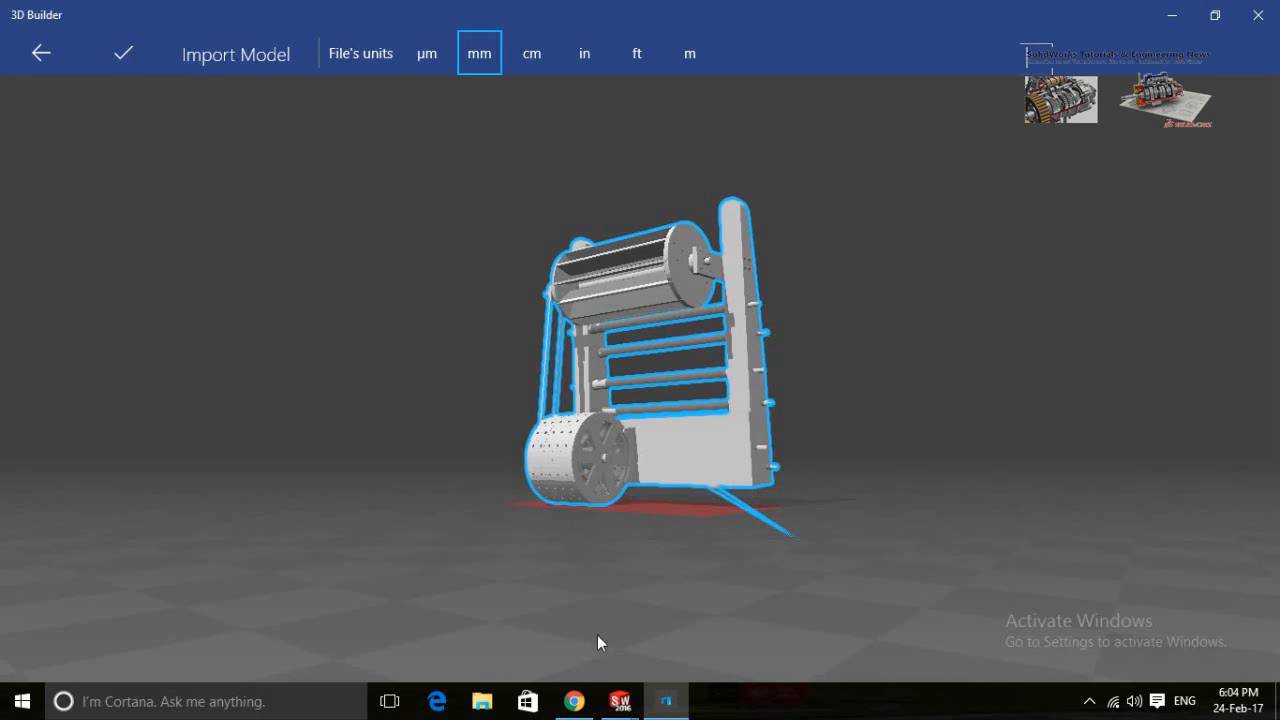
left_click_drag(607, 603, 1014, 498)
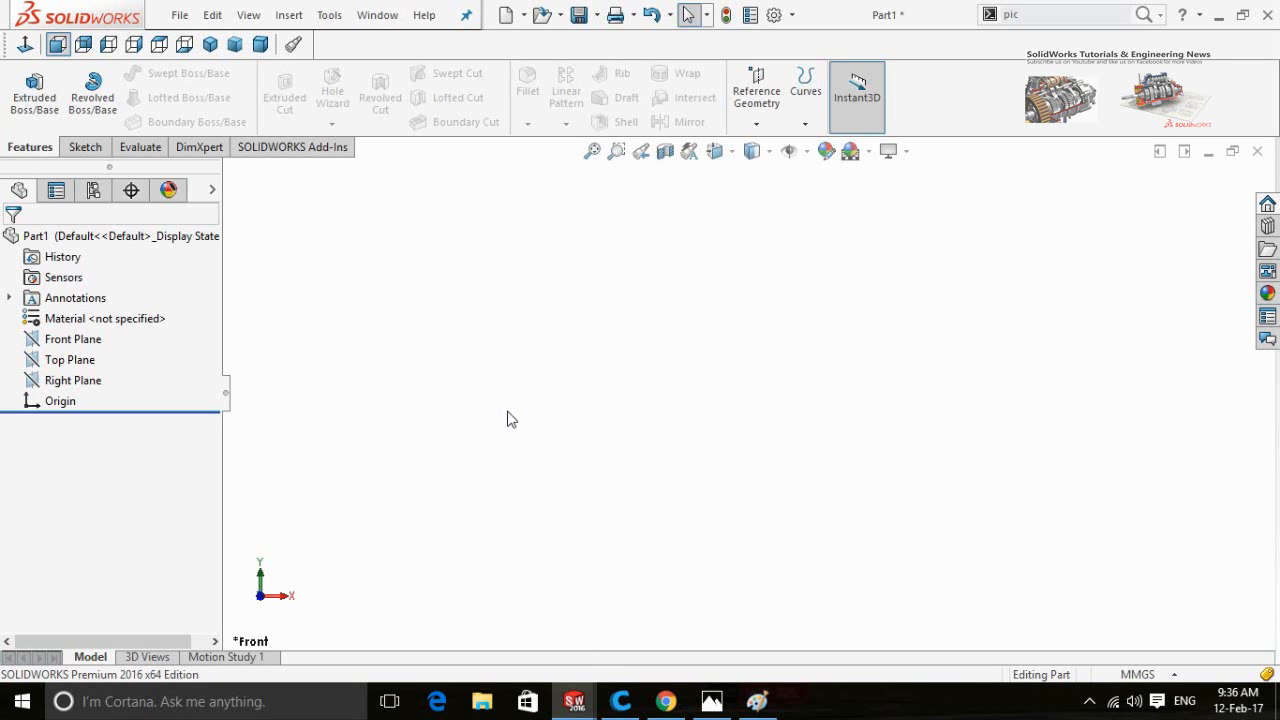
Step: Switch to the empty part in SolidWorks, start a sketch on the Front Plane and launch Sketch Picture through a command search for "picture"
left_click(60, 339)
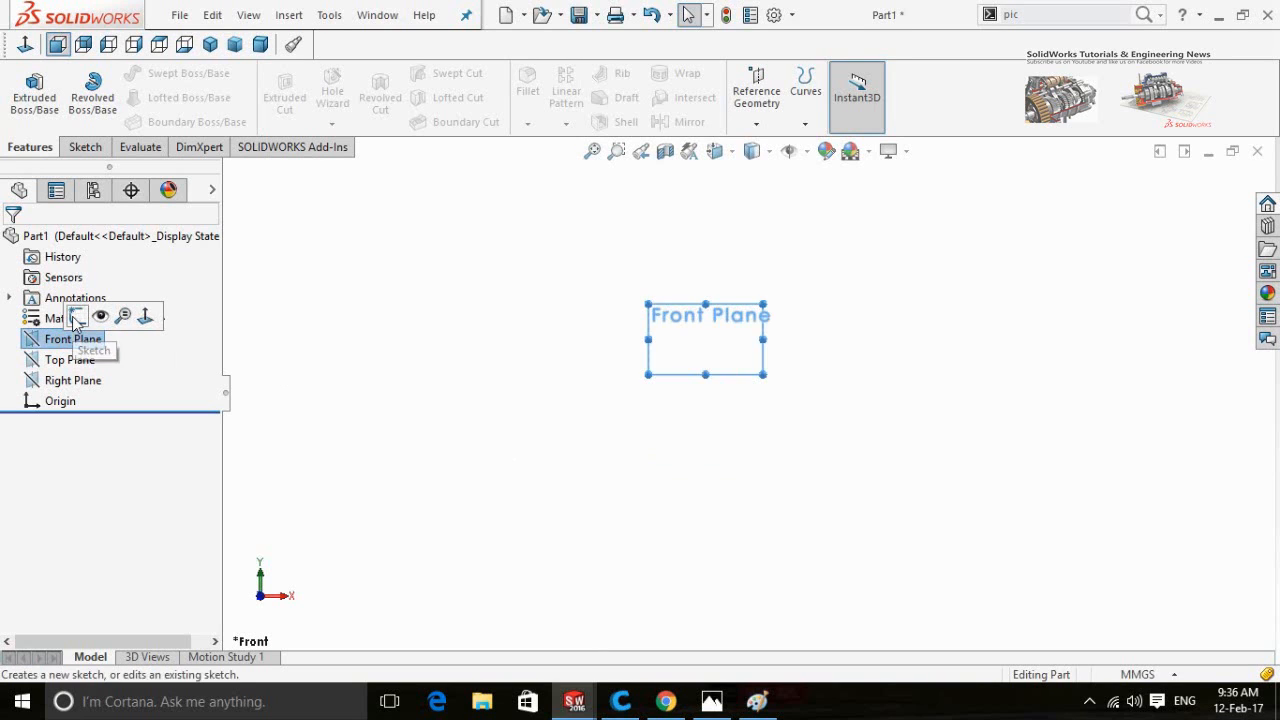
left_click(72, 317)
left_click(914, 349)
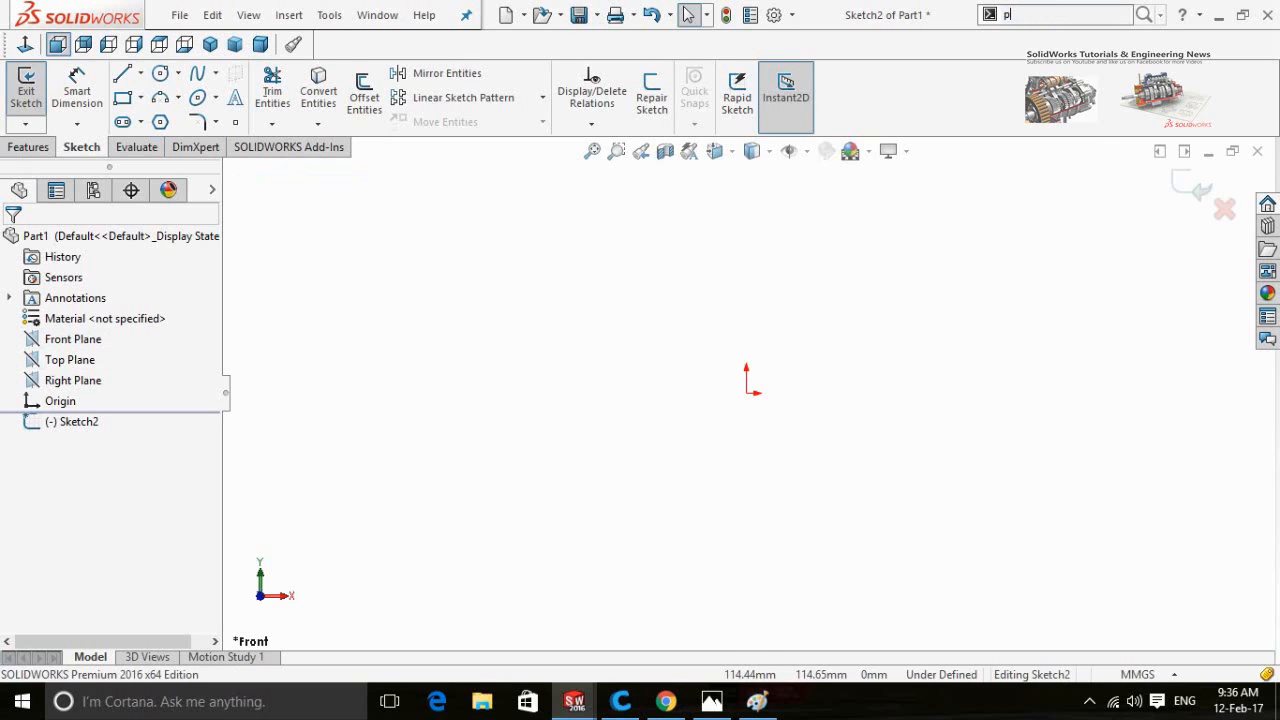
type("picture")
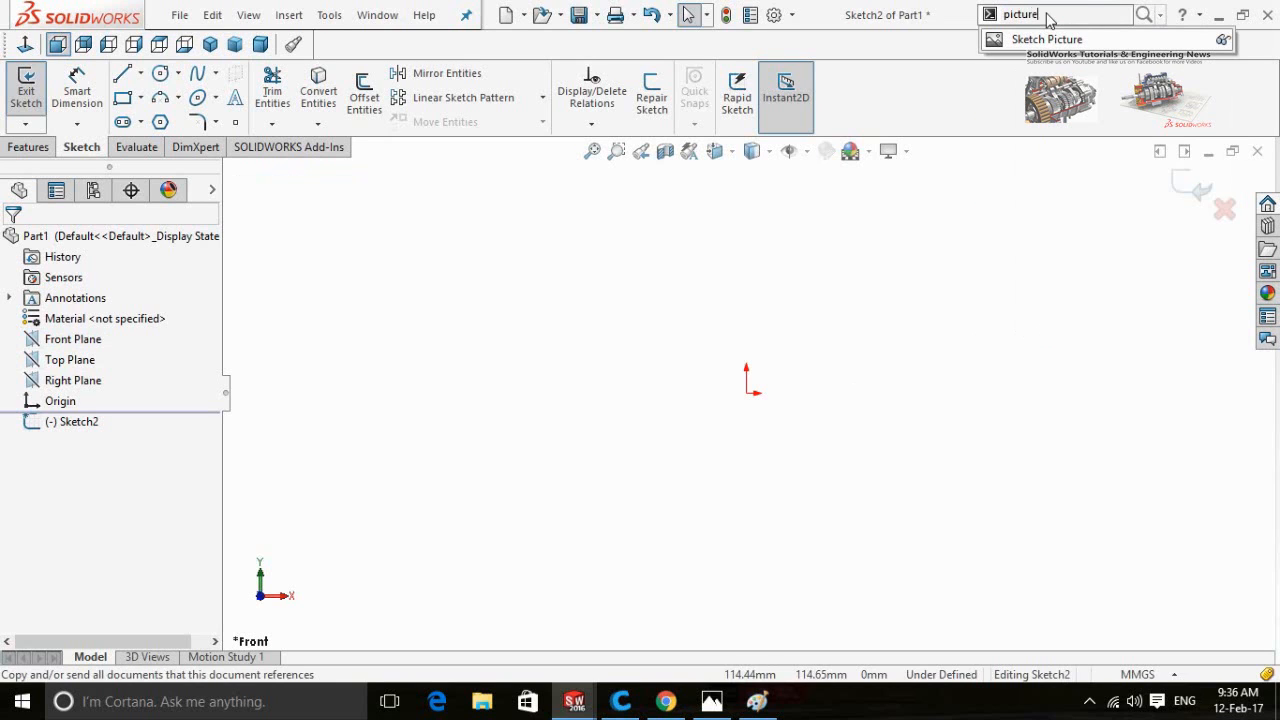
left_click(1057, 39)
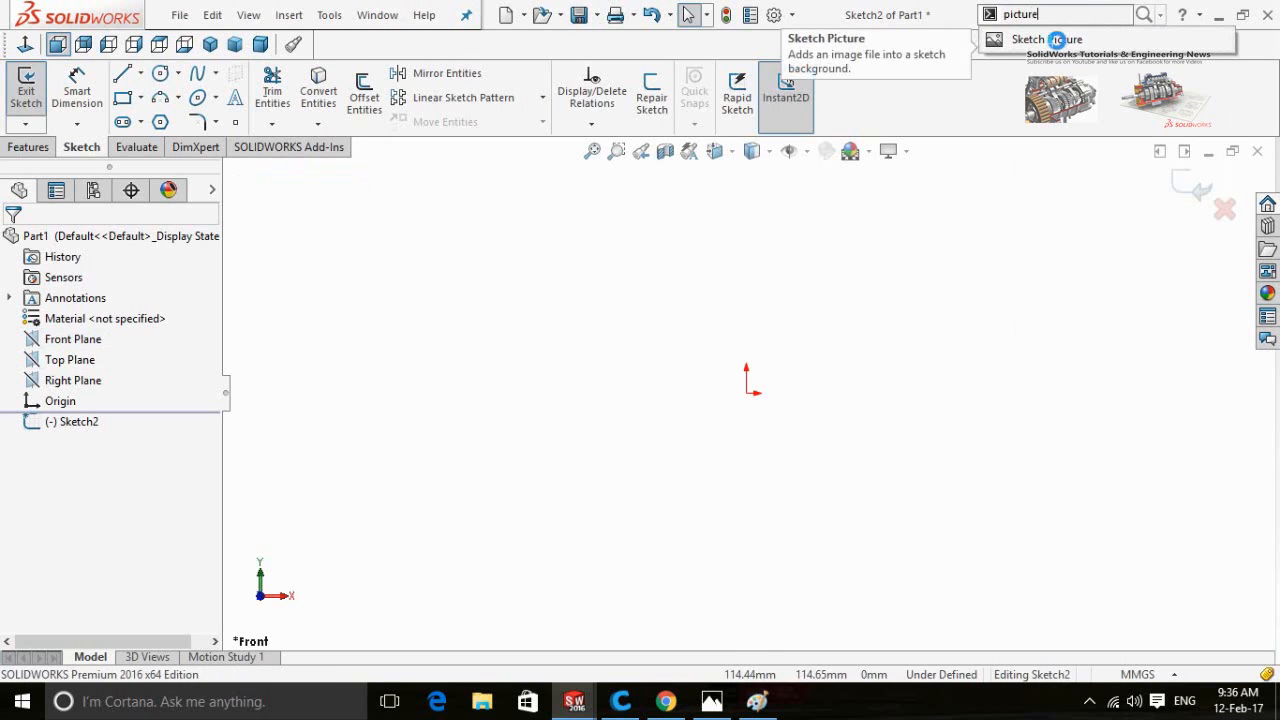
Step: Insert the tap silhouette image ejer02 (1)_c2i from the desktop into the sketch
scroll(730, 310, "down", 5)
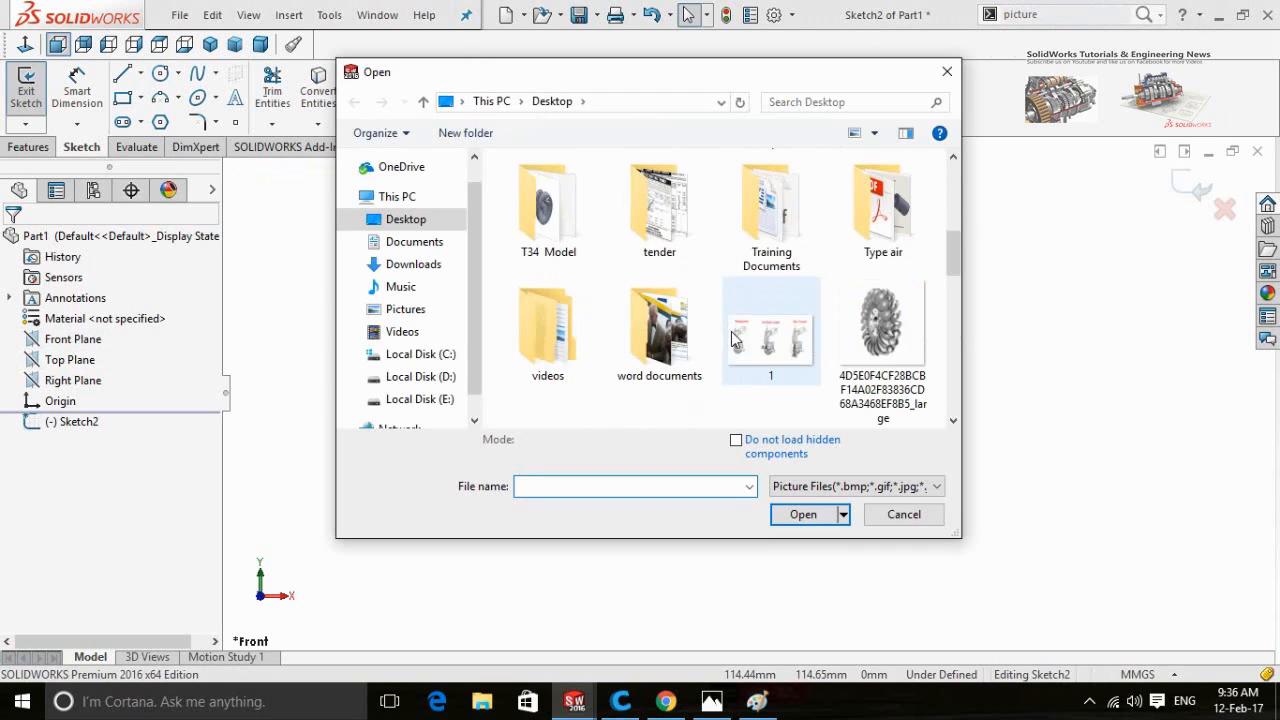
scroll(731, 338, "down", 5)
scroll(733, 345, "up", 2)
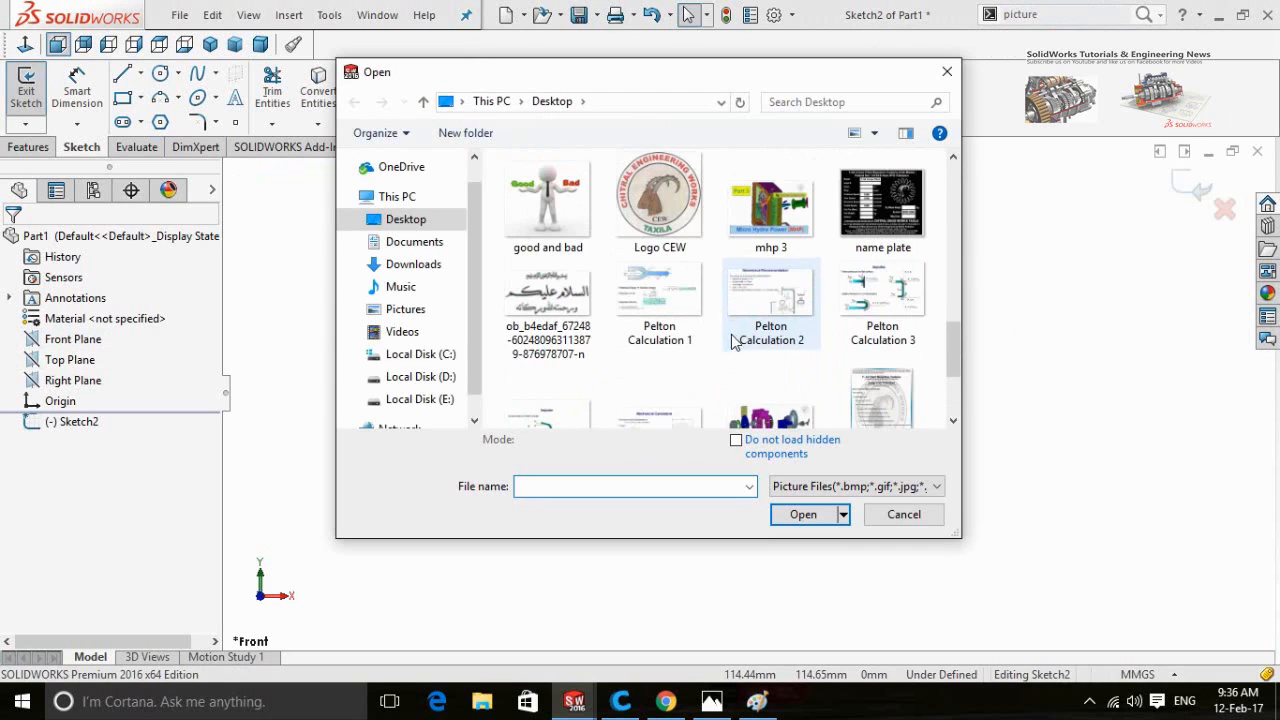
scroll(735, 365, "down", 2)
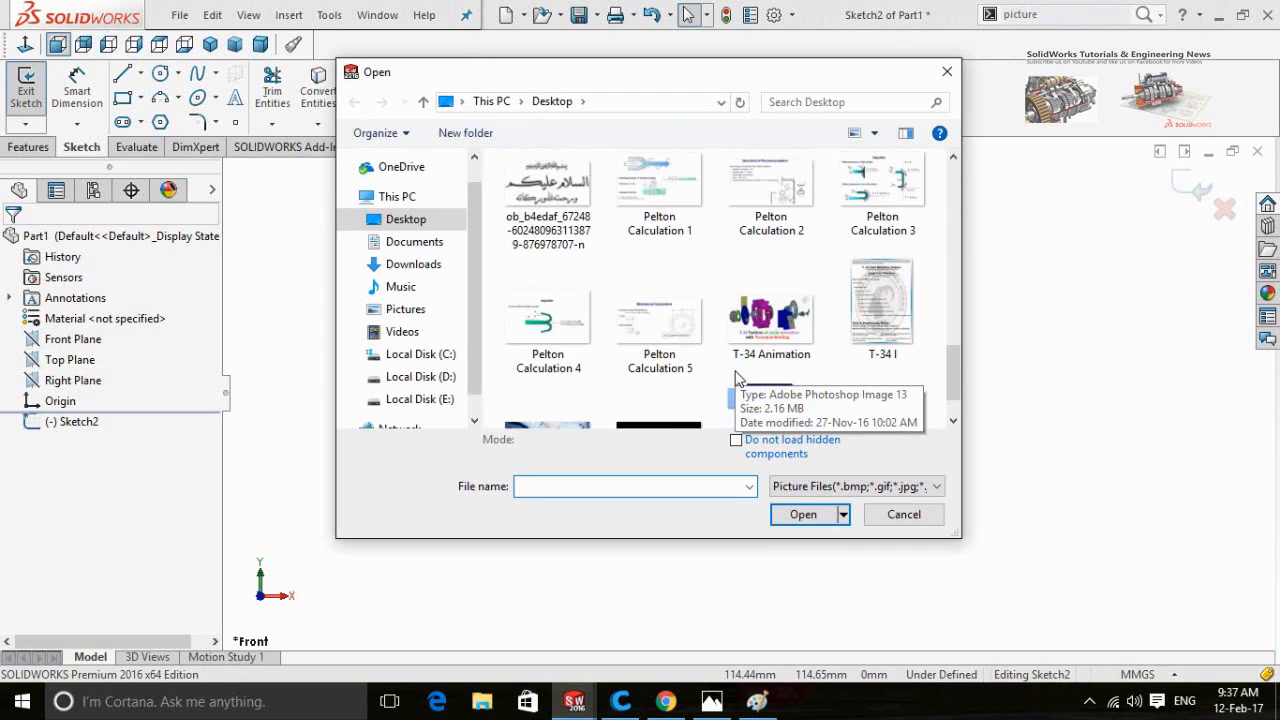
scroll(737, 380, "up", 3)
left_click(653, 215)
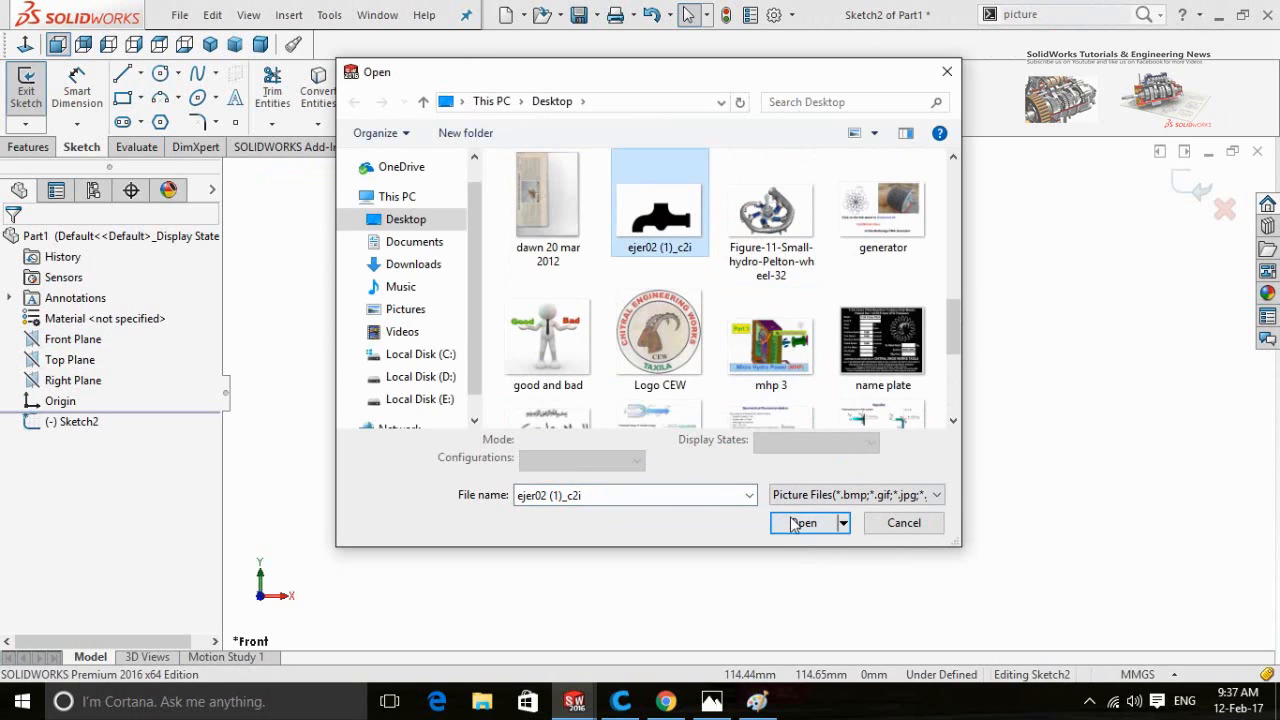
left_click(806, 526)
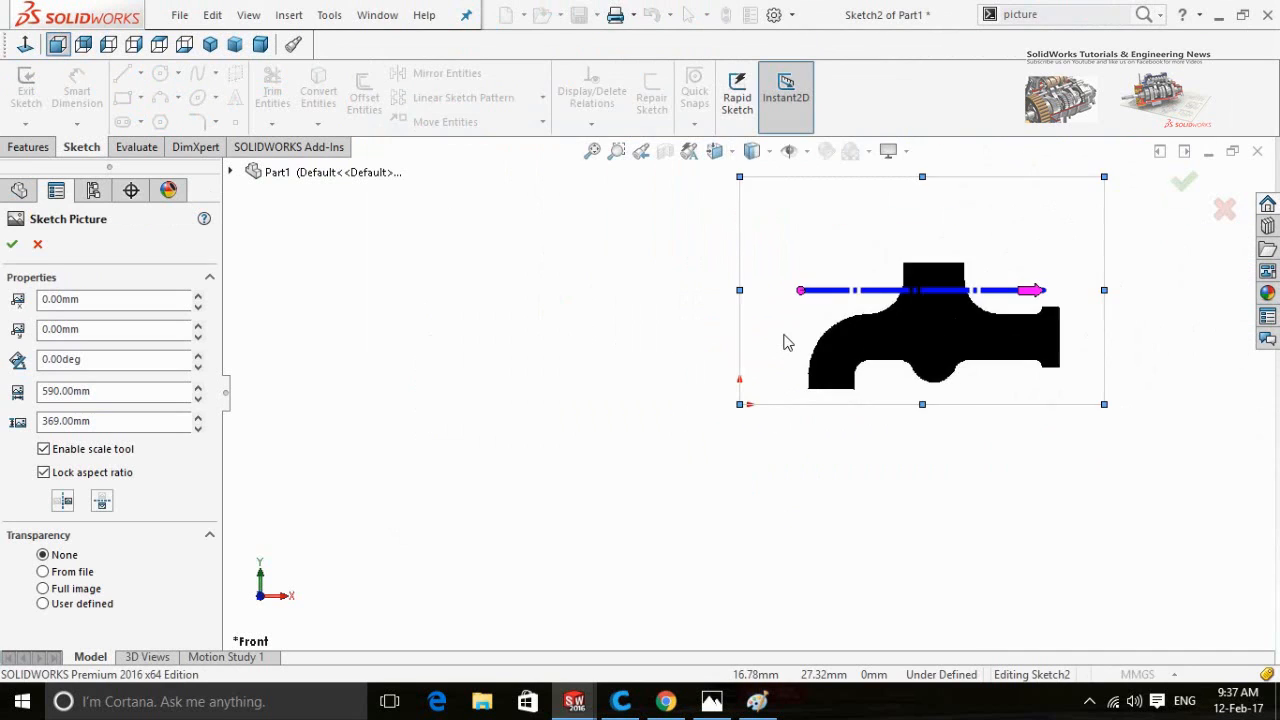
Step: Set the picture's transparency to User defined, pick the silhouette's black as the transparency colour, and accept the picture
scroll(1094, 327, "up", 1)
scroll(1094, 327, "down", 2)
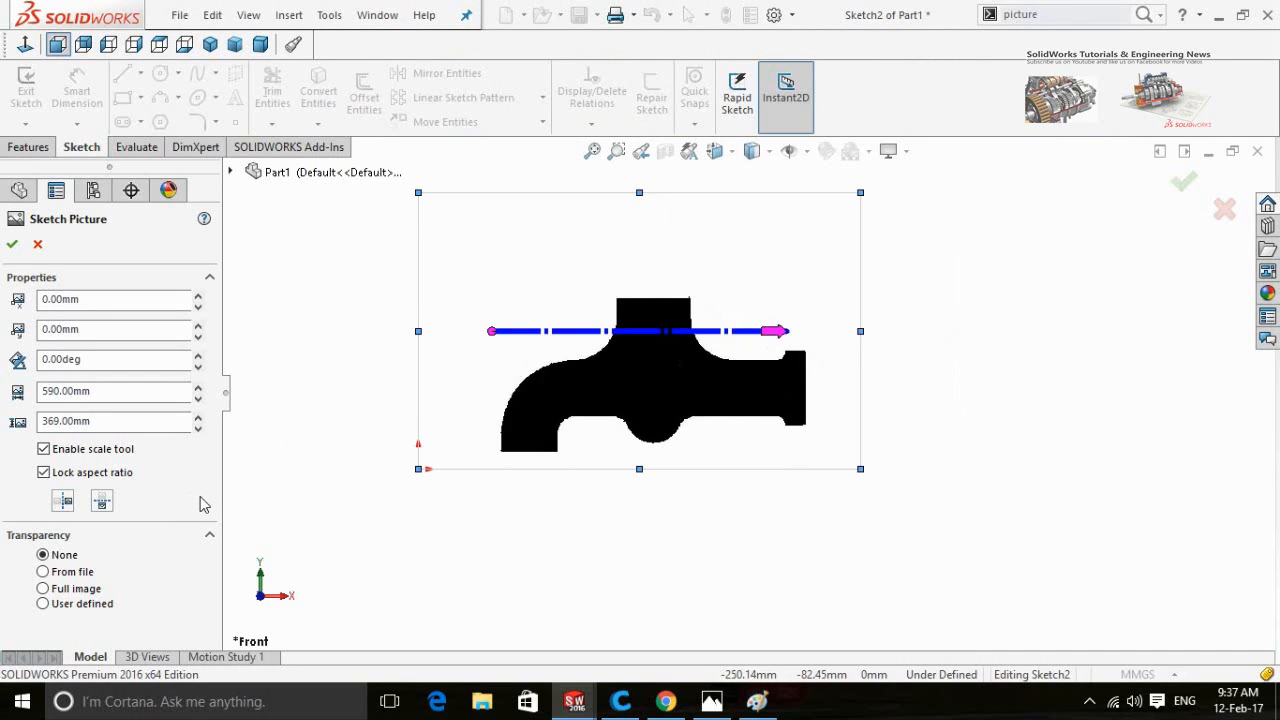
left_click(88, 608)
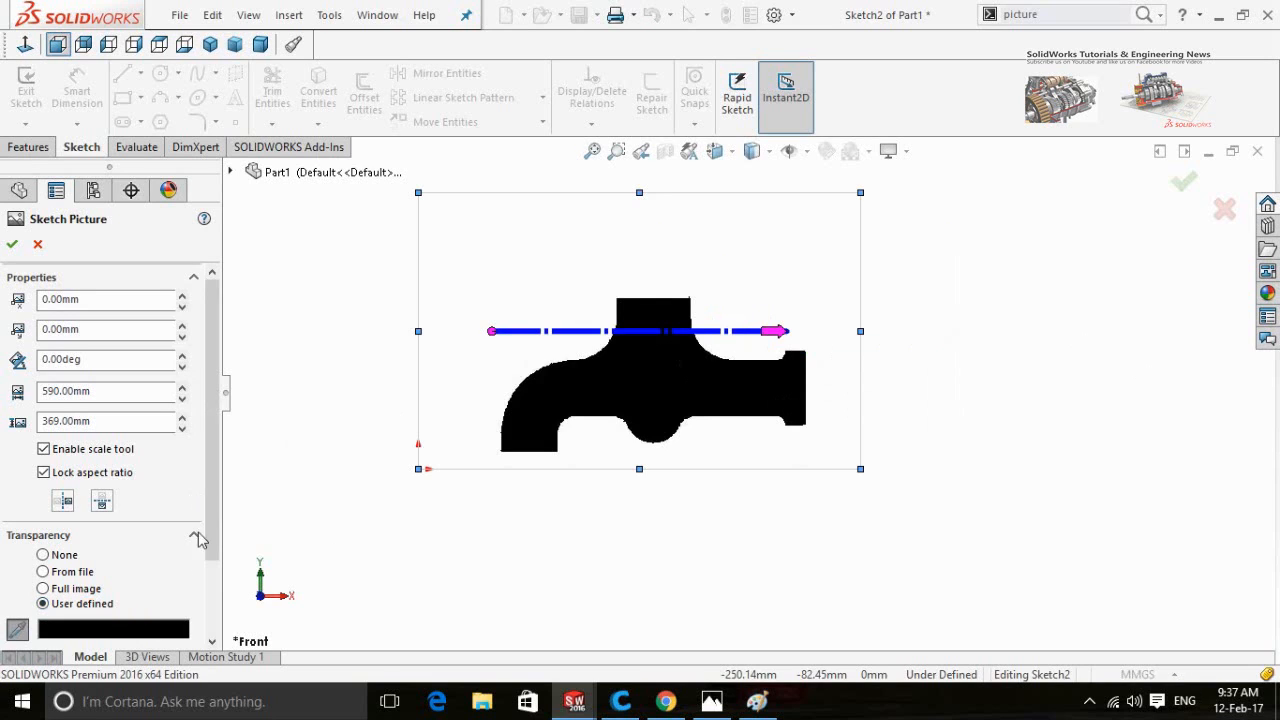
left_click_drag(212, 500, 212, 641)
left_click(79, 529)
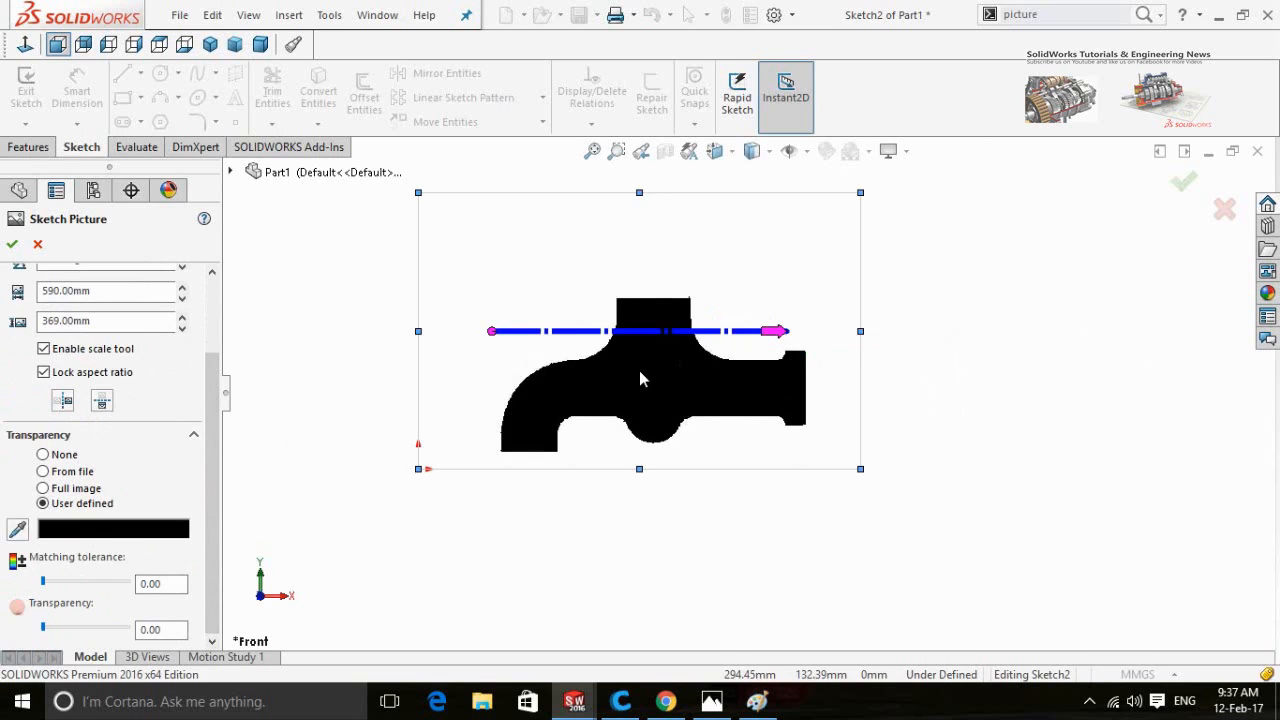
left_click(17, 529)
left_click(635, 361)
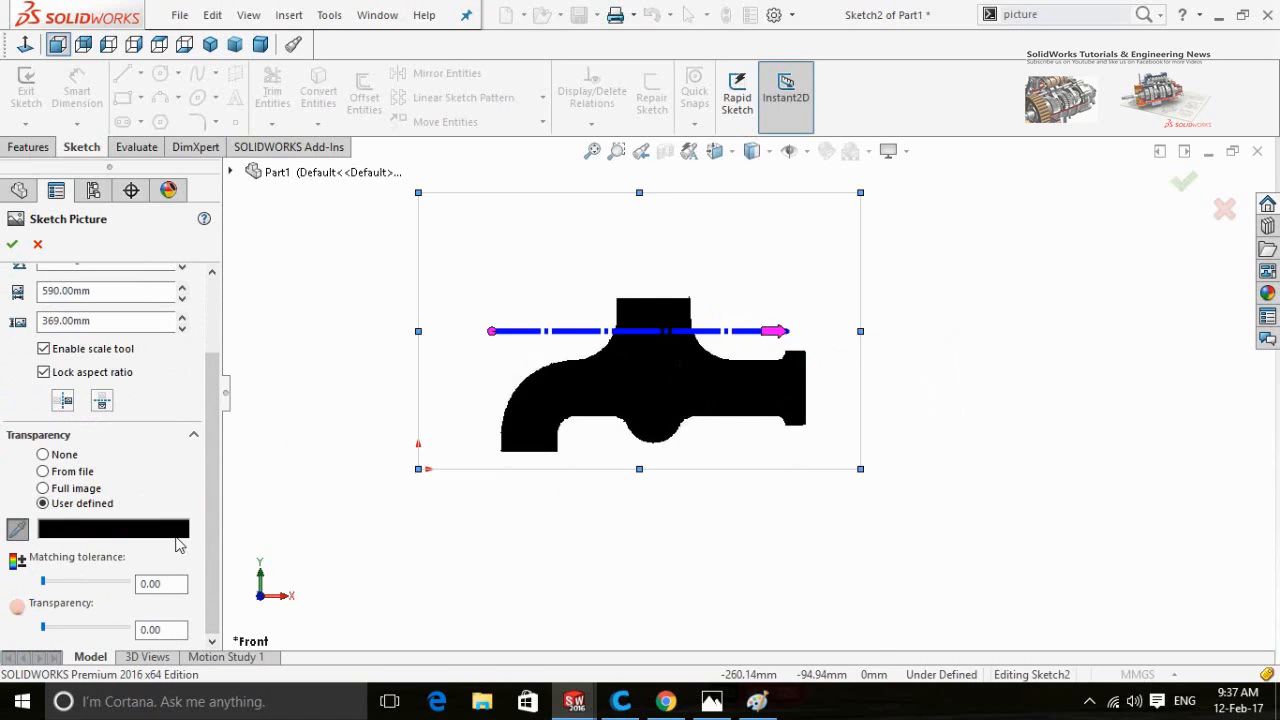
left_click(142, 529)
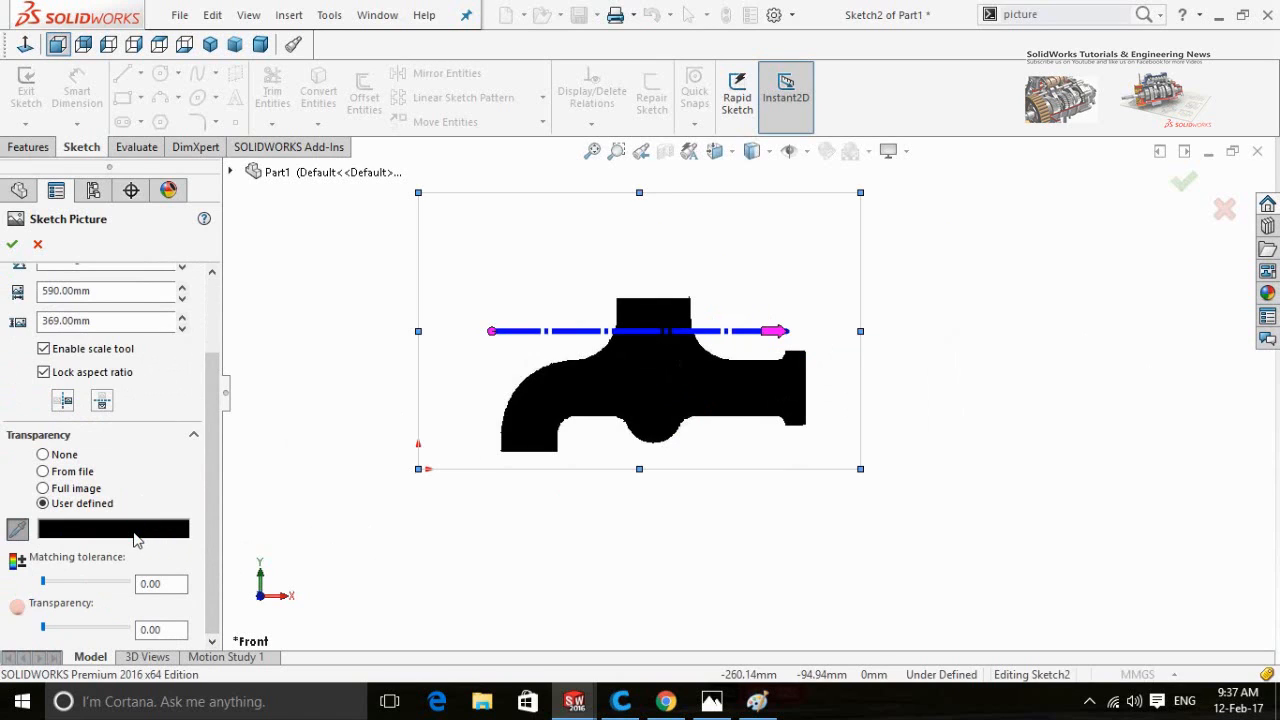
left_click(19, 250)
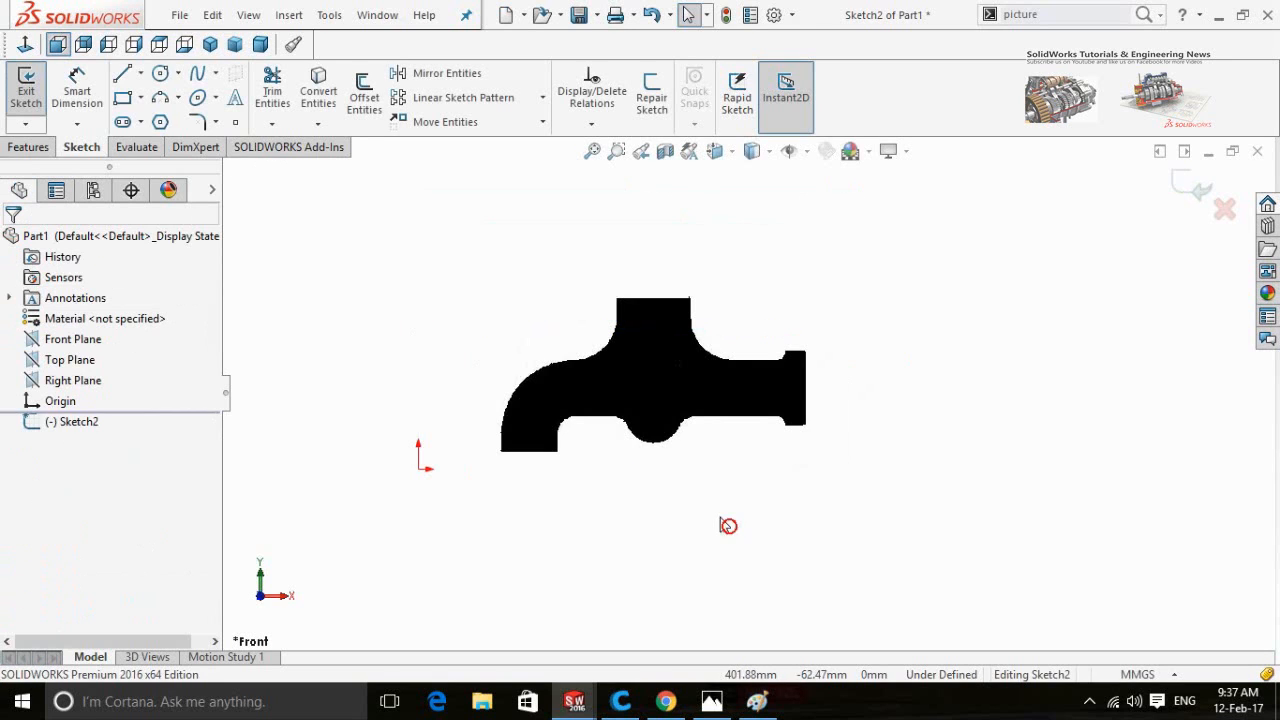
Step: Activate the Autotrace add-in for the current session
left_click(793, 17)
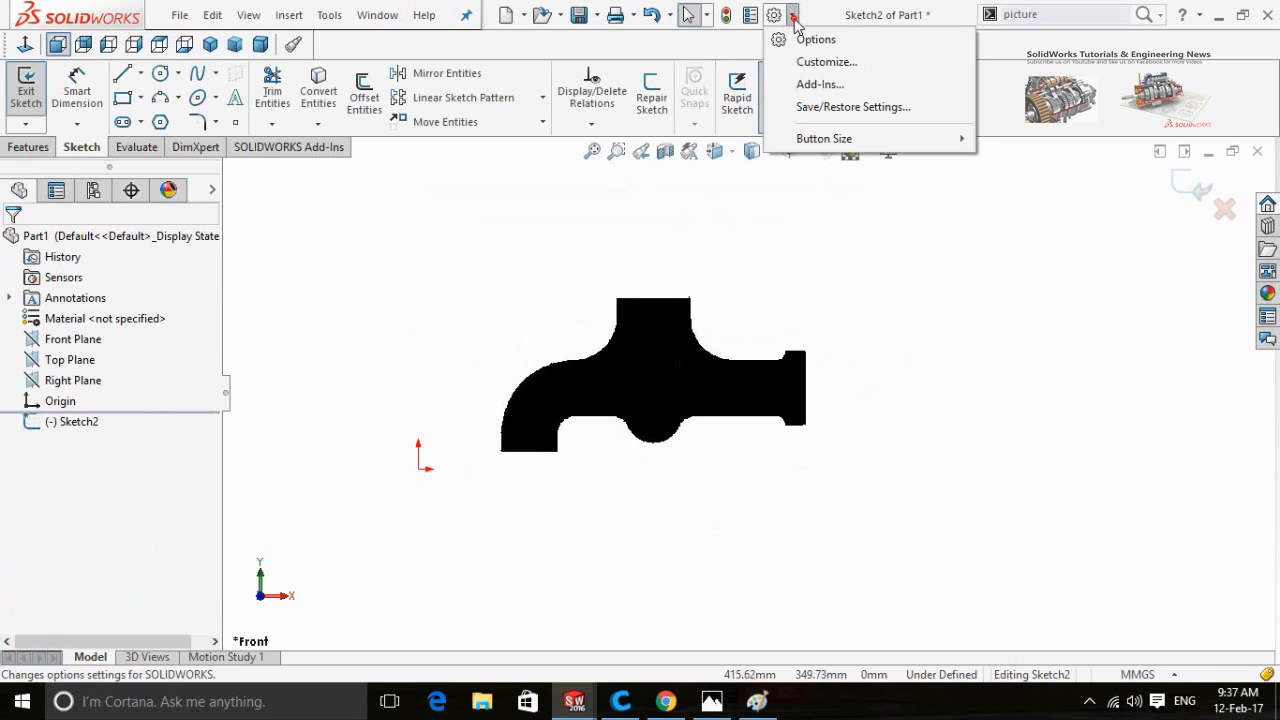
left_click(806, 86)
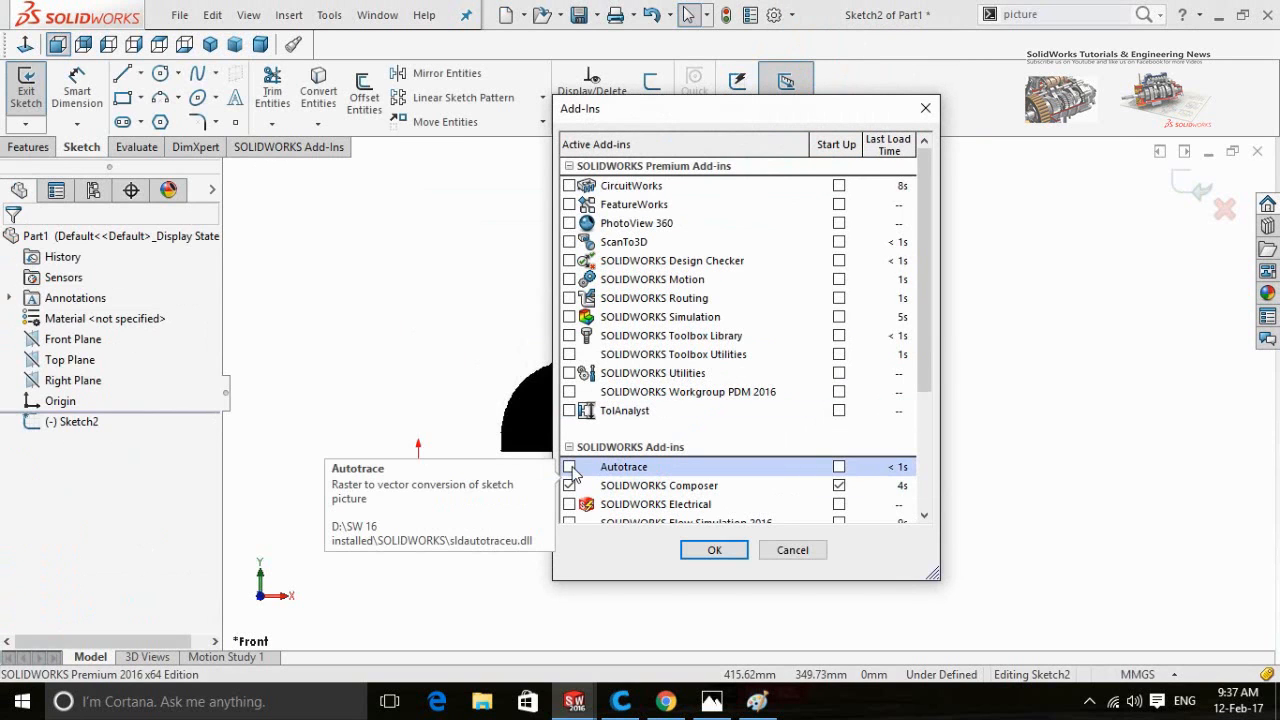
left_click(569, 467)
left_click(730, 551)
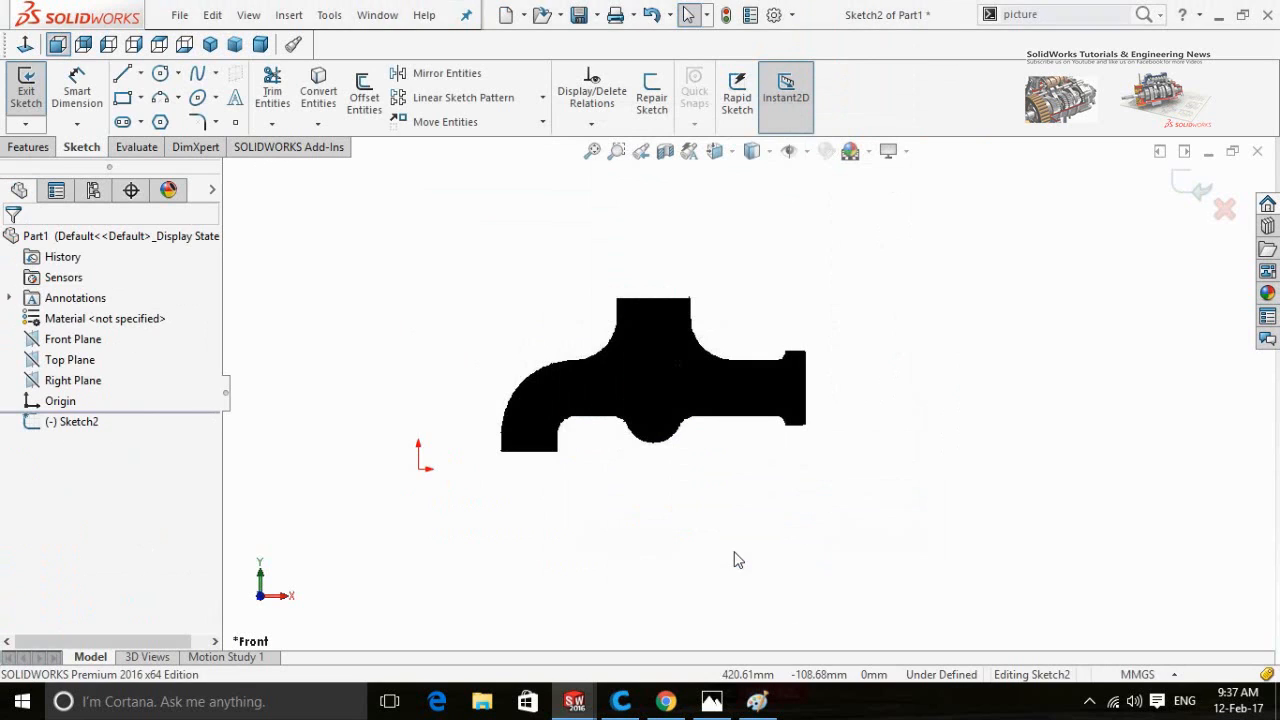
Step: Reopen the sketch picture's trace settings, select the black silhouette by colour and begin the trace
left_click(634, 366)
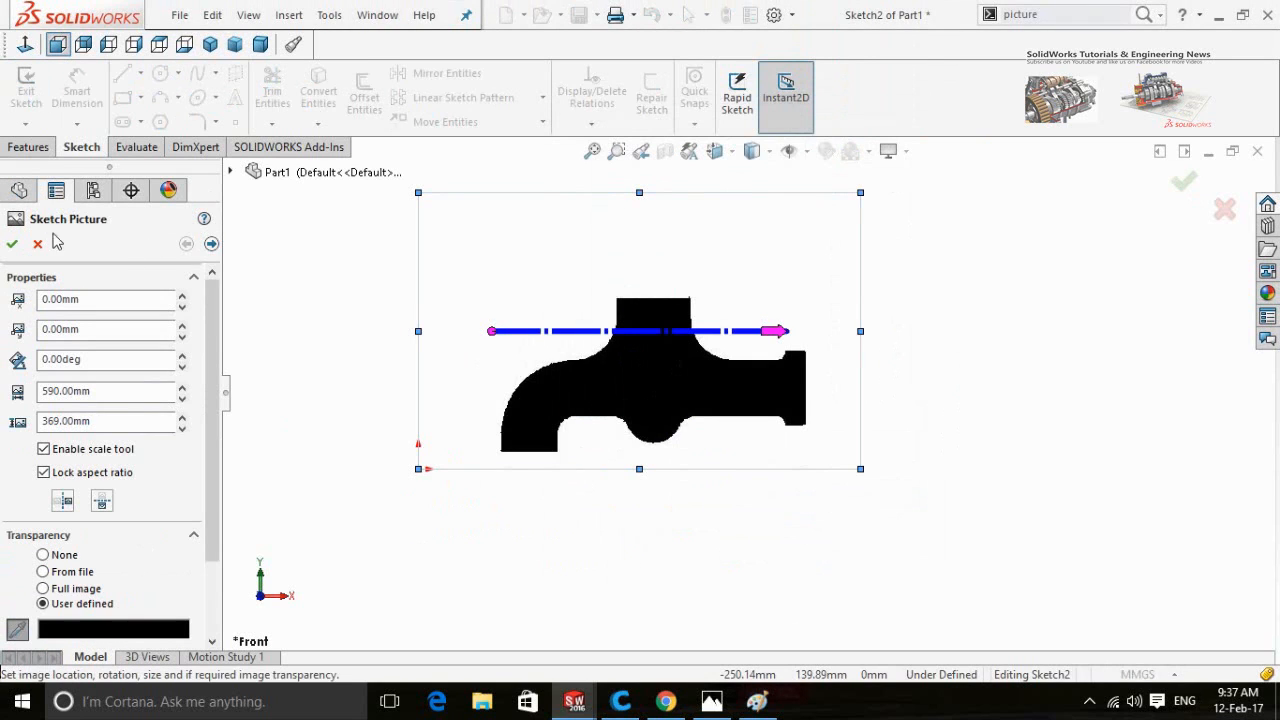
left_click(211, 245)
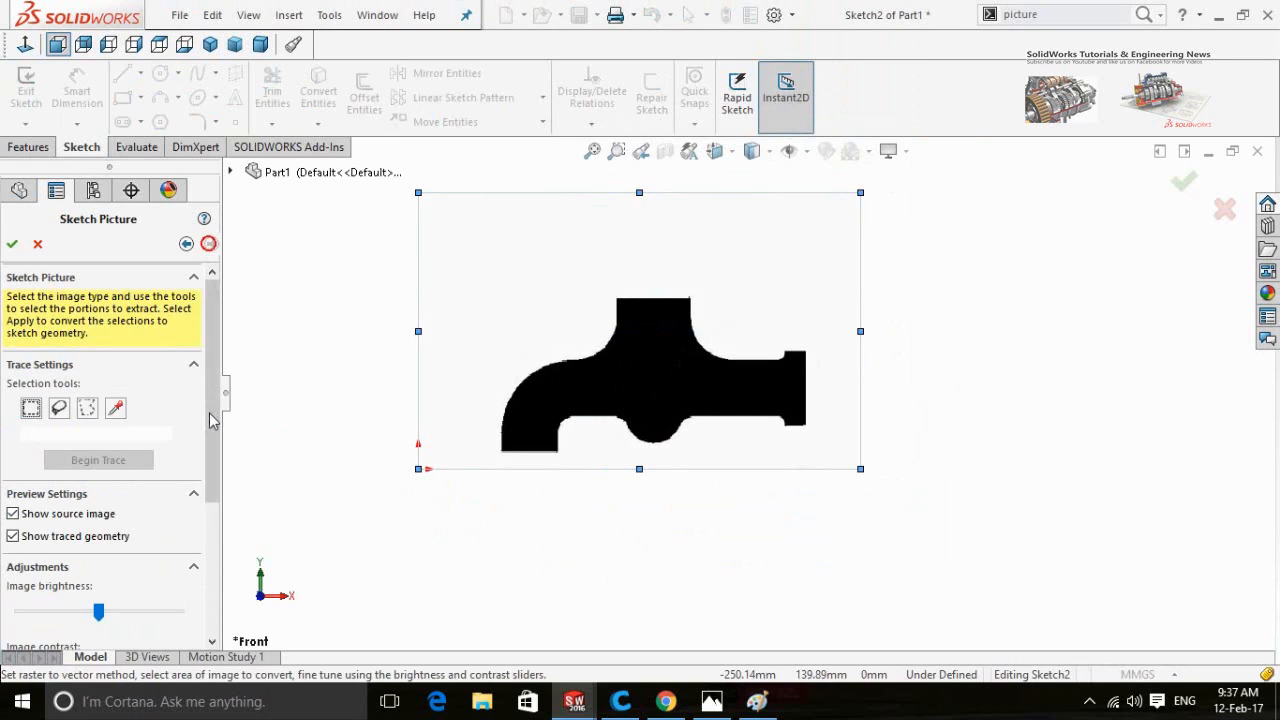
left_click(116, 410)
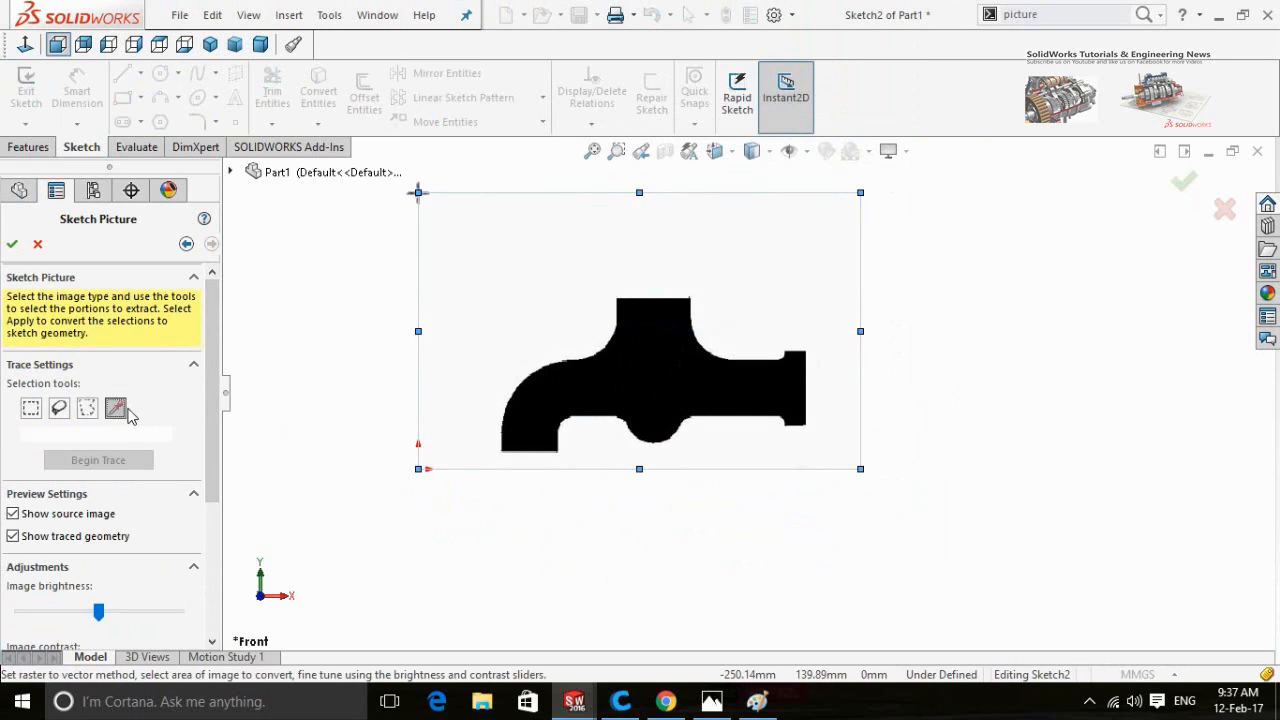
left_click(629, 374)
left_click(98, 460)
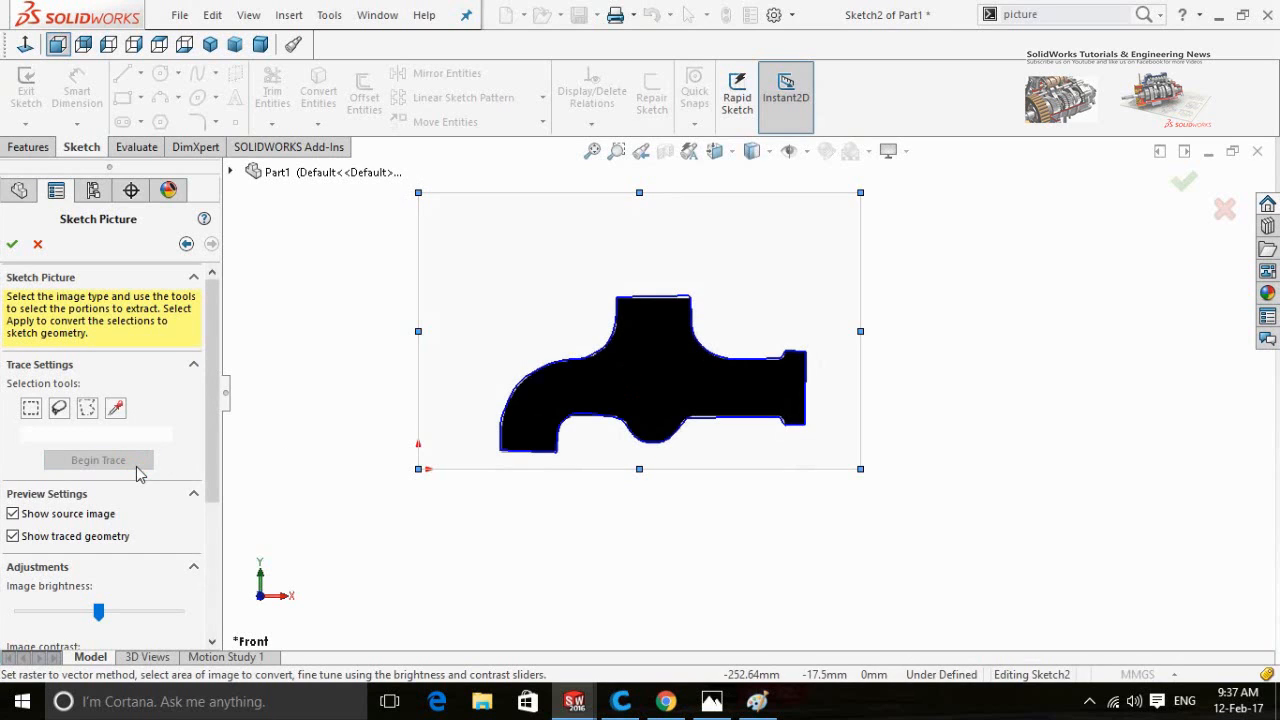
Step: Raise the trace's recognition tolerance and color tolerance to around mid-range, and apply the trace to create sketch geometry
scroll(214, 438, "down", 5)
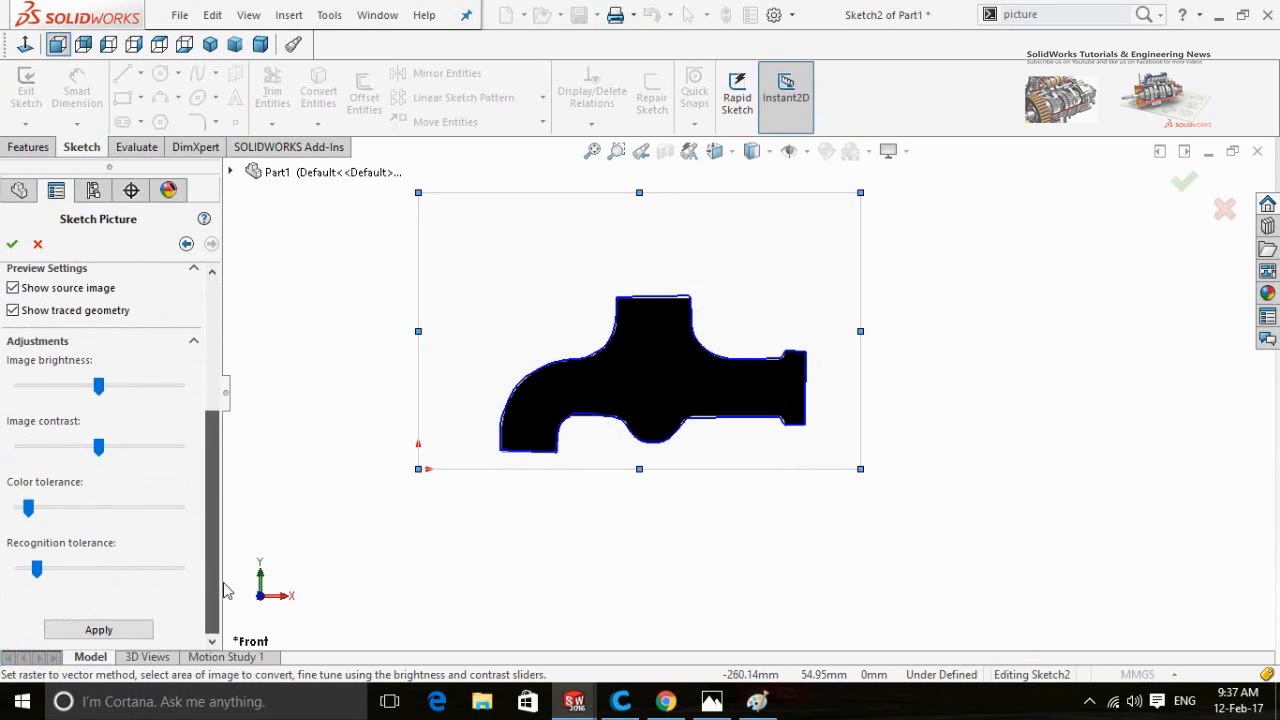
scroll(690, 400, "up", 1)
scroll(717, 429, "down", 5)
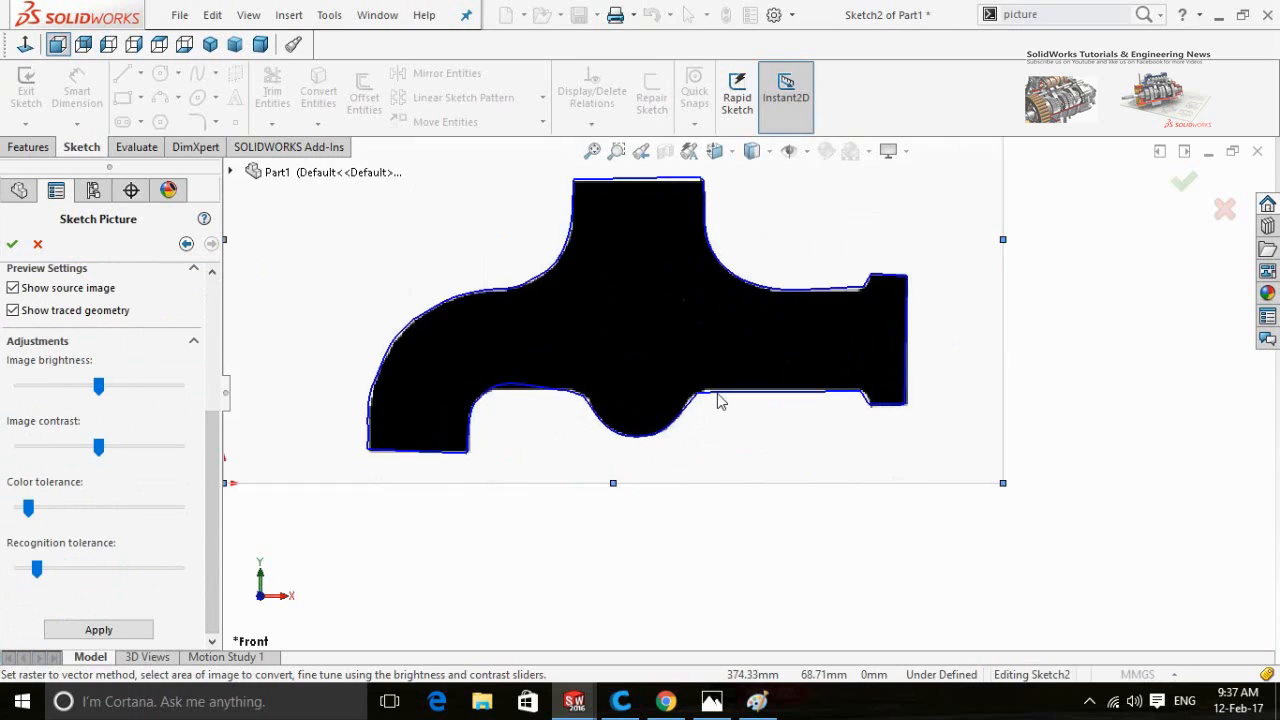
scroll(674, 306, "up", 1)
scroll(617, 211, "down", 1)
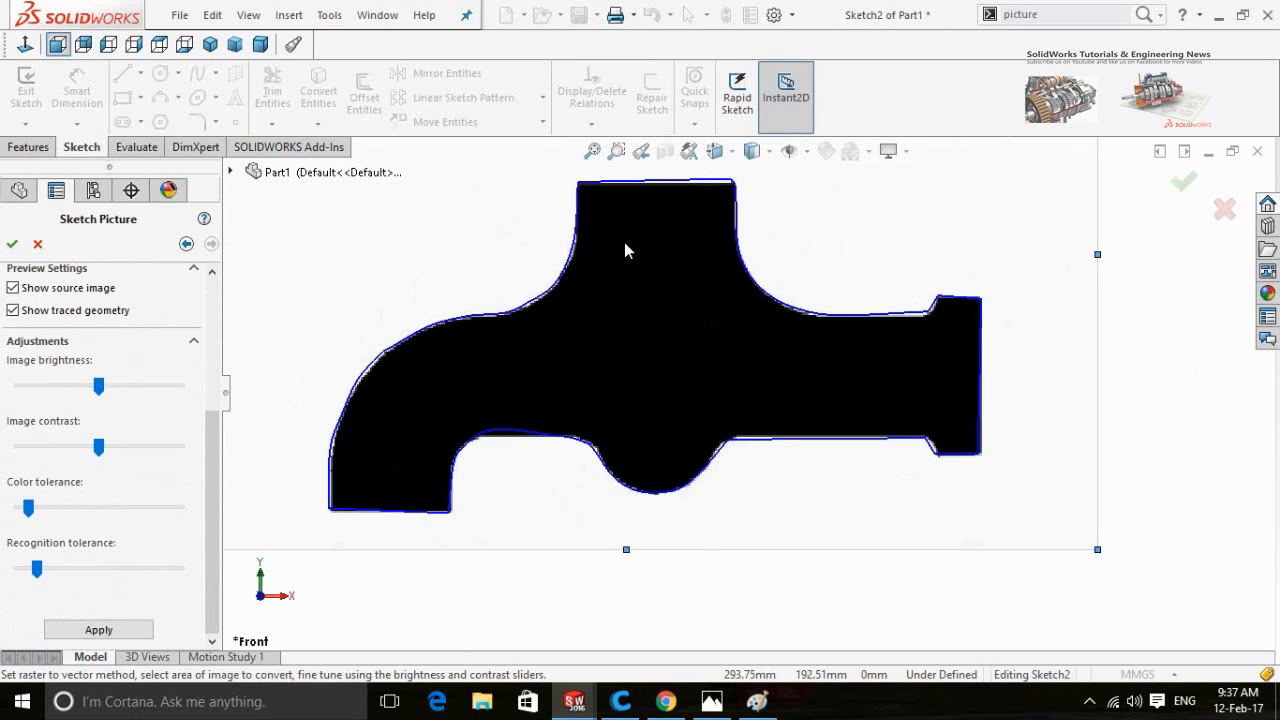
scroll(626, 249, "down", 2)
mouse_move(40, 572)
left_mouse_down()
mouse_move(187, 582)
mouse_move(2, 590)
mouse_move(73, 587)
left_mouse_up()
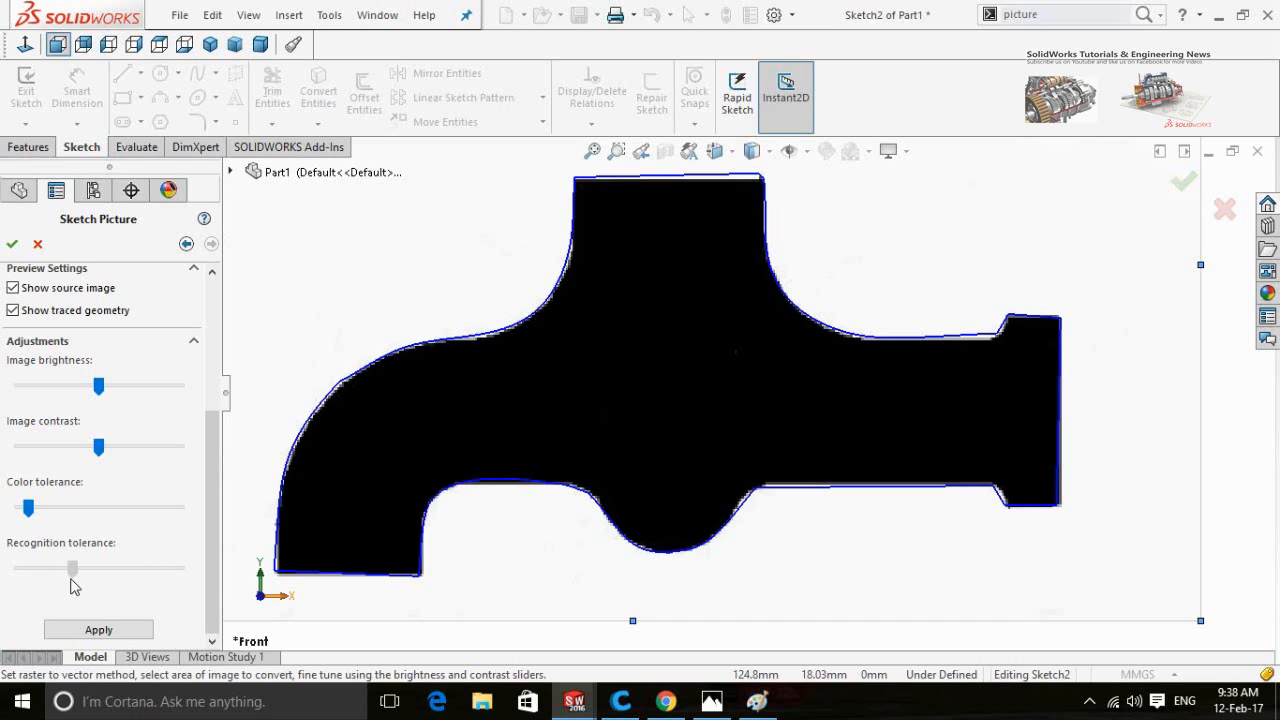
left_click_drag(71, 586, 96, 586)
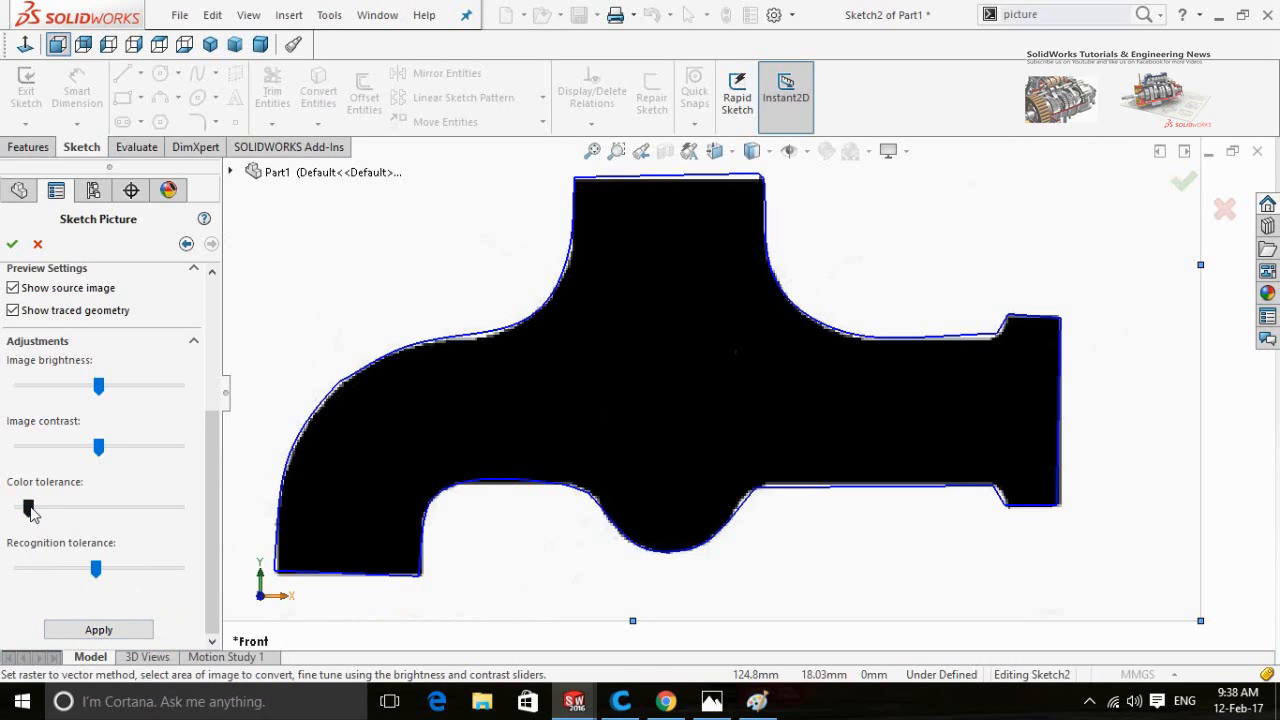
left_click_drag(28, 508, 110, 510)
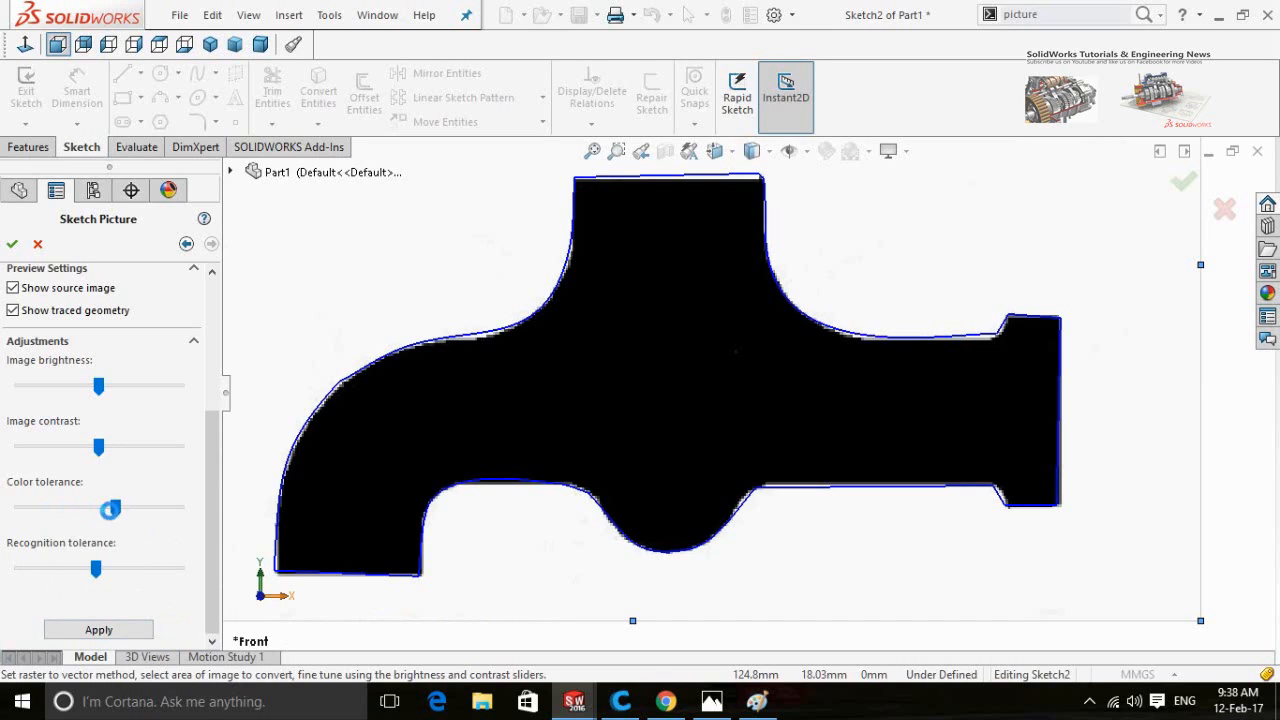
left_click(99, 630)
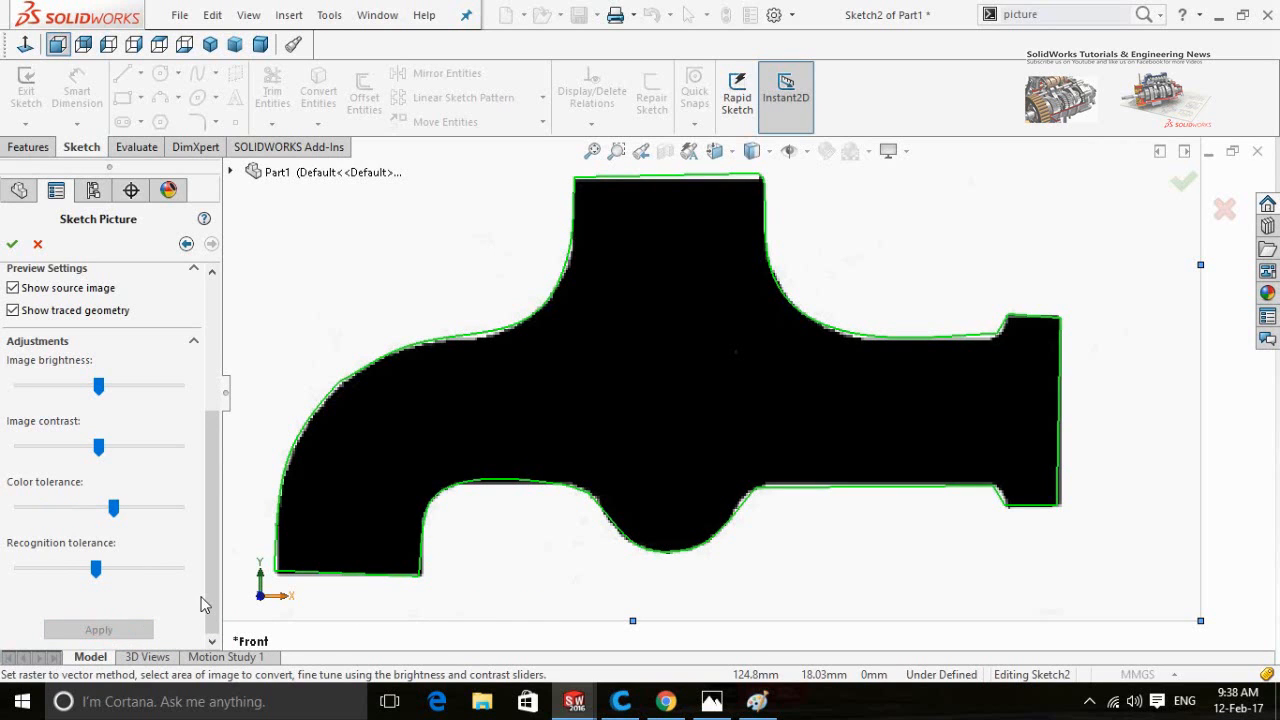
Step: Accept the traced geometry of the sketch picture and exit the sketch
left_click_drag(209, 629, 223, 414)
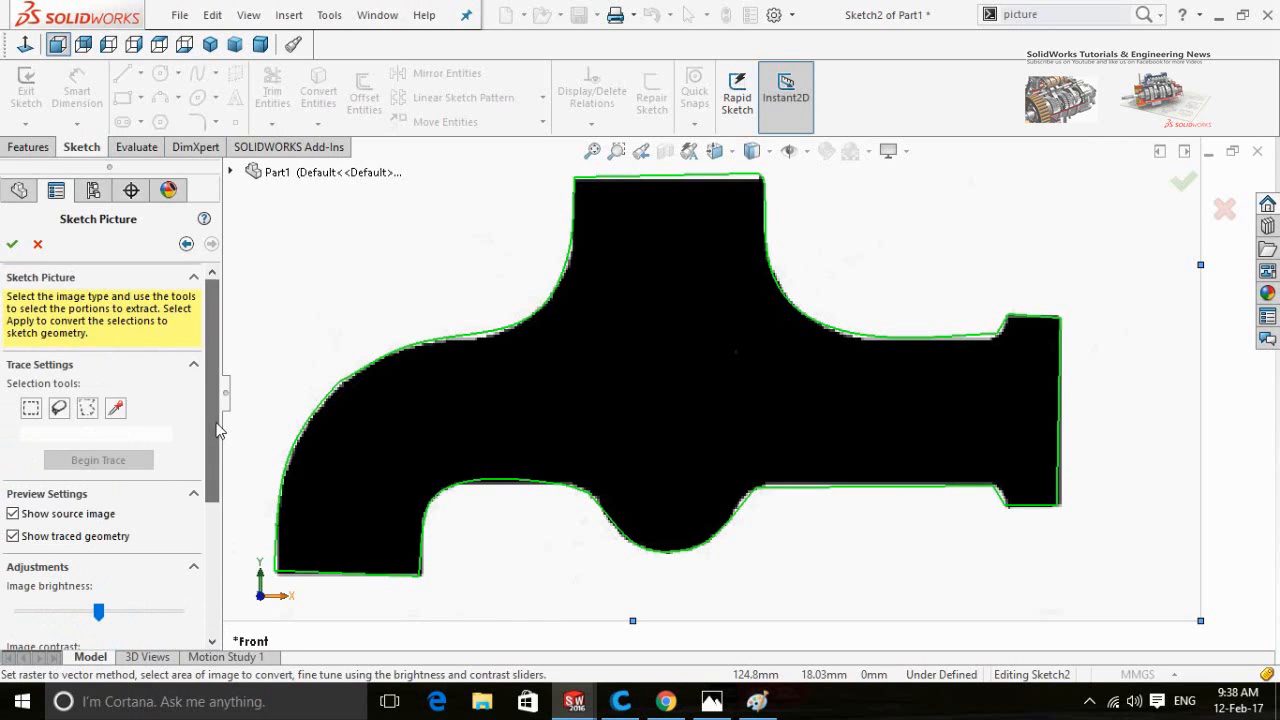
left_click(12, 244)
left_click(627, 420)
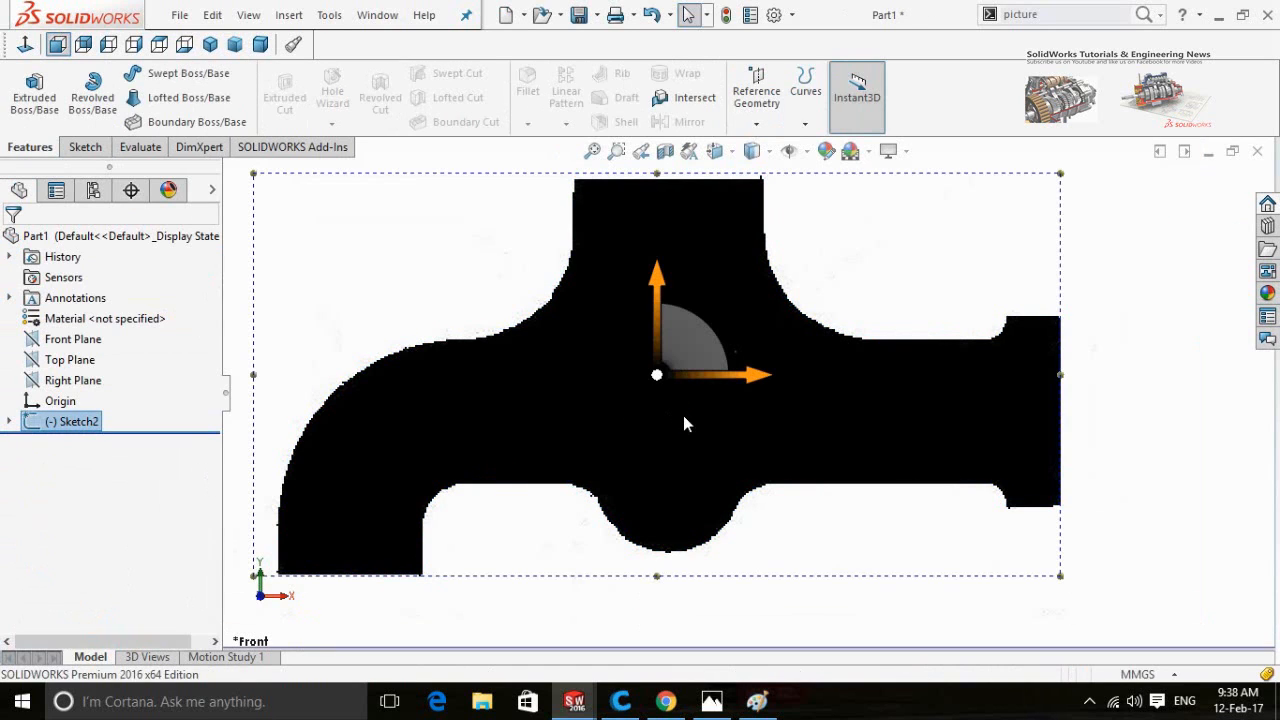
Step: Reopen the traced sketch for editing and delete the black silhouette picture from it
left_click(33, 424)
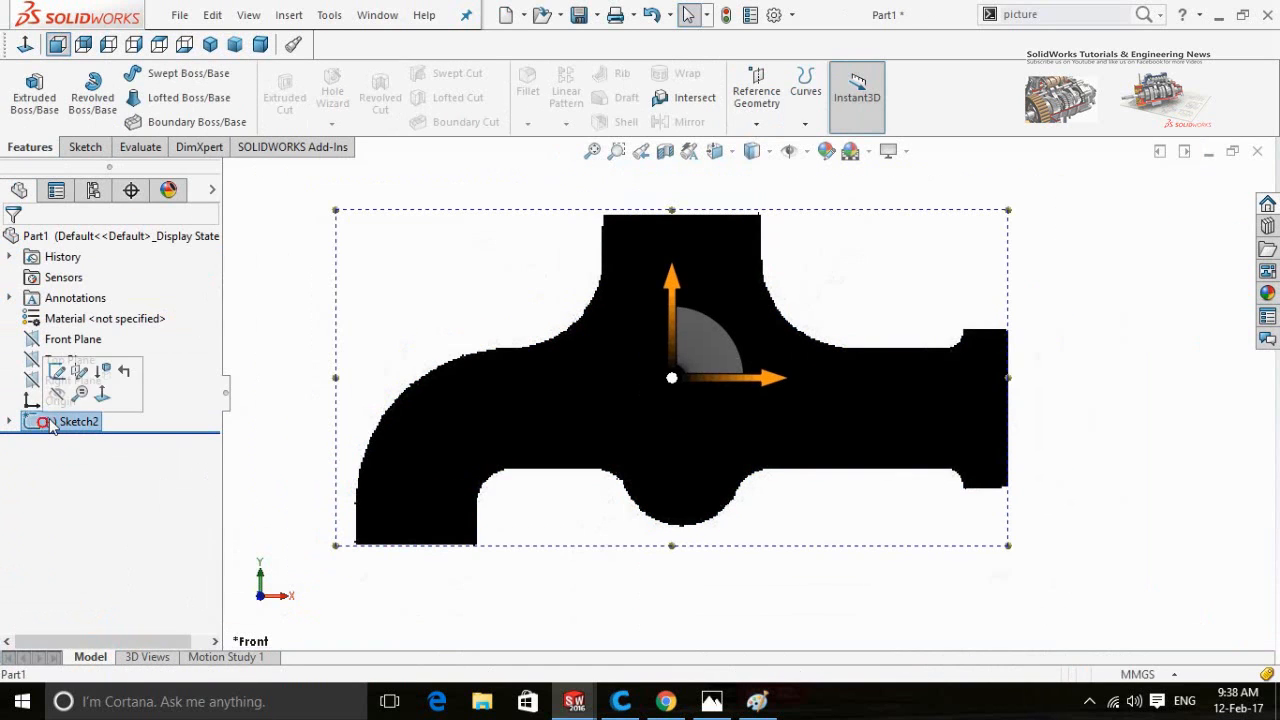
left_click(56, 371)
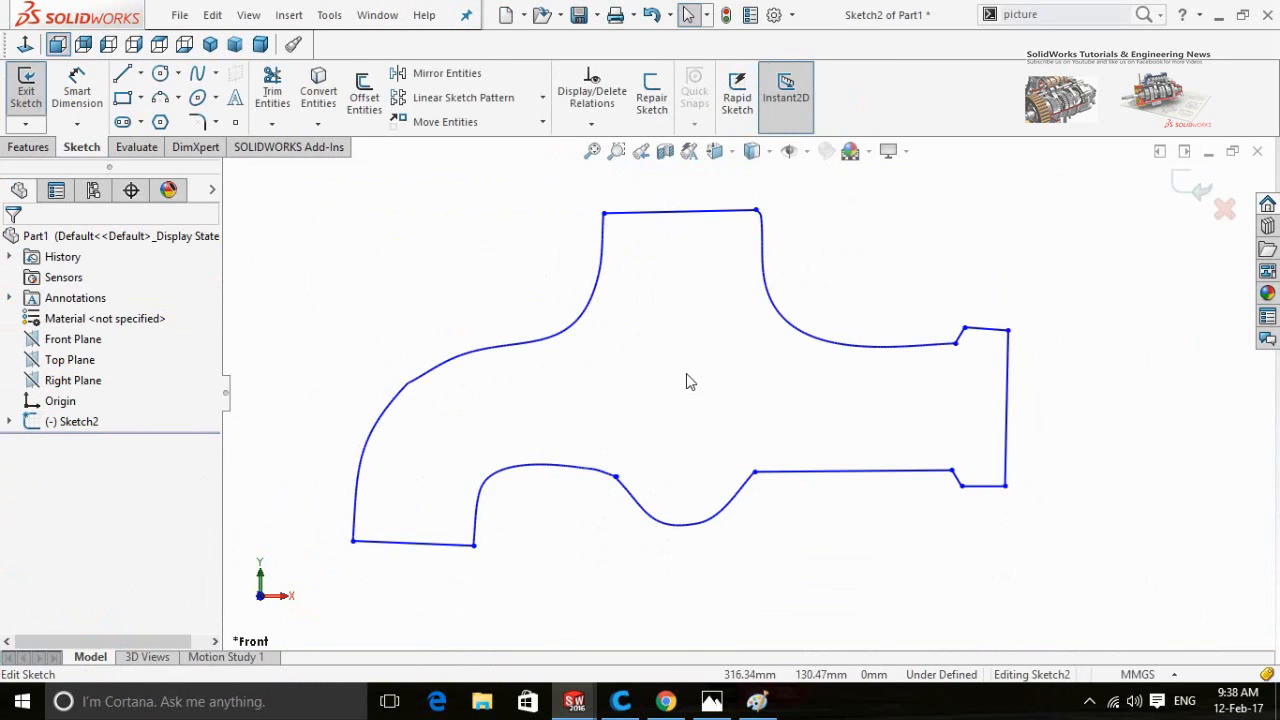
left_click(699, 375)
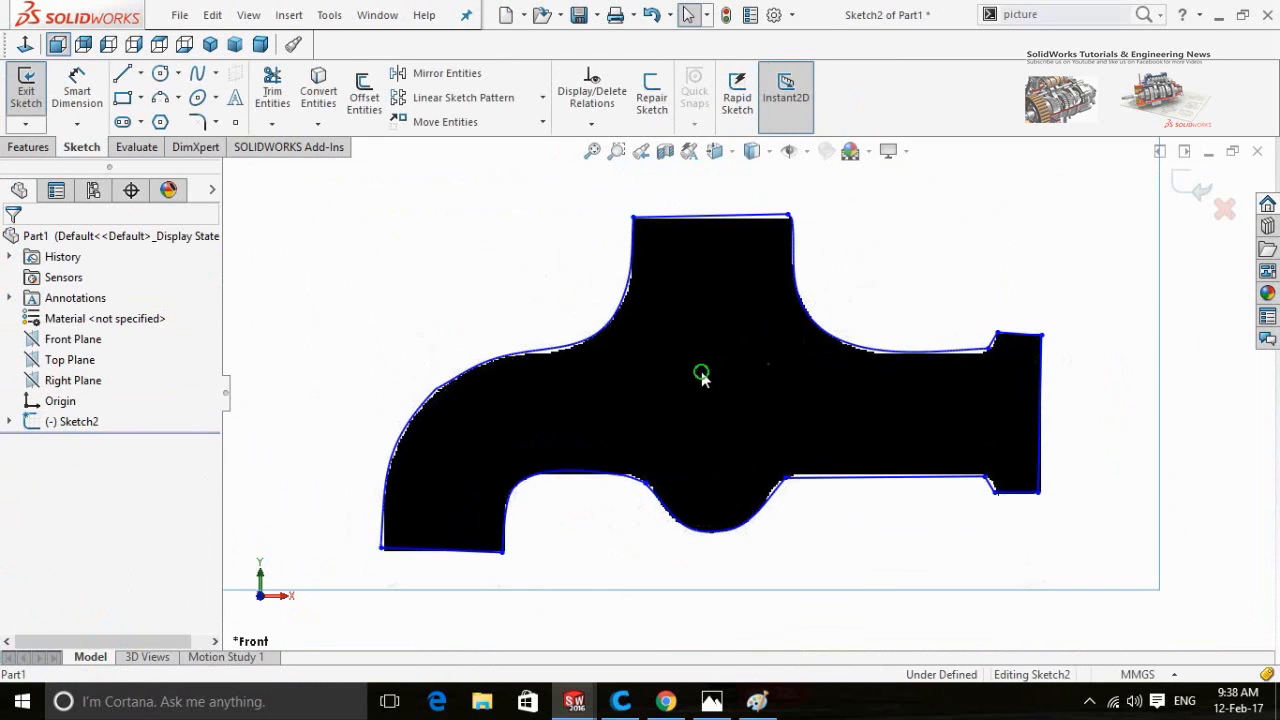
right_click(700, 371)
left_click(752, 637)
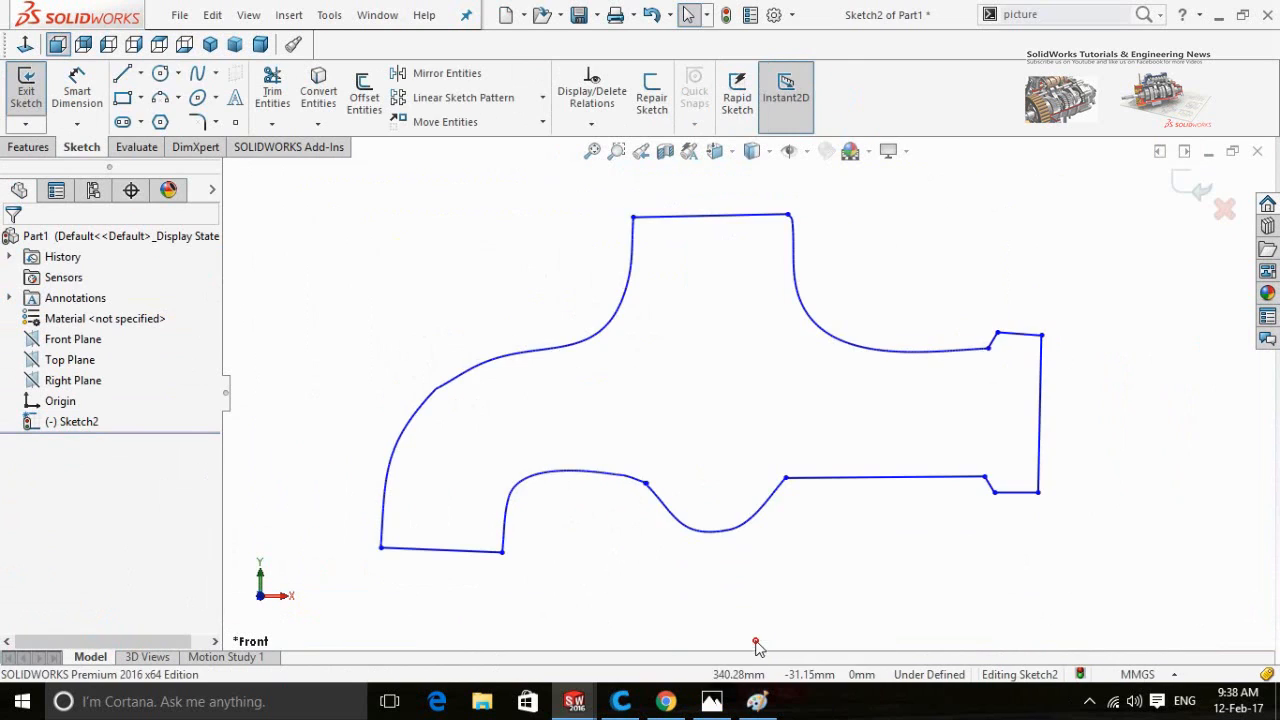
scroll(771, 451, "down", 2)
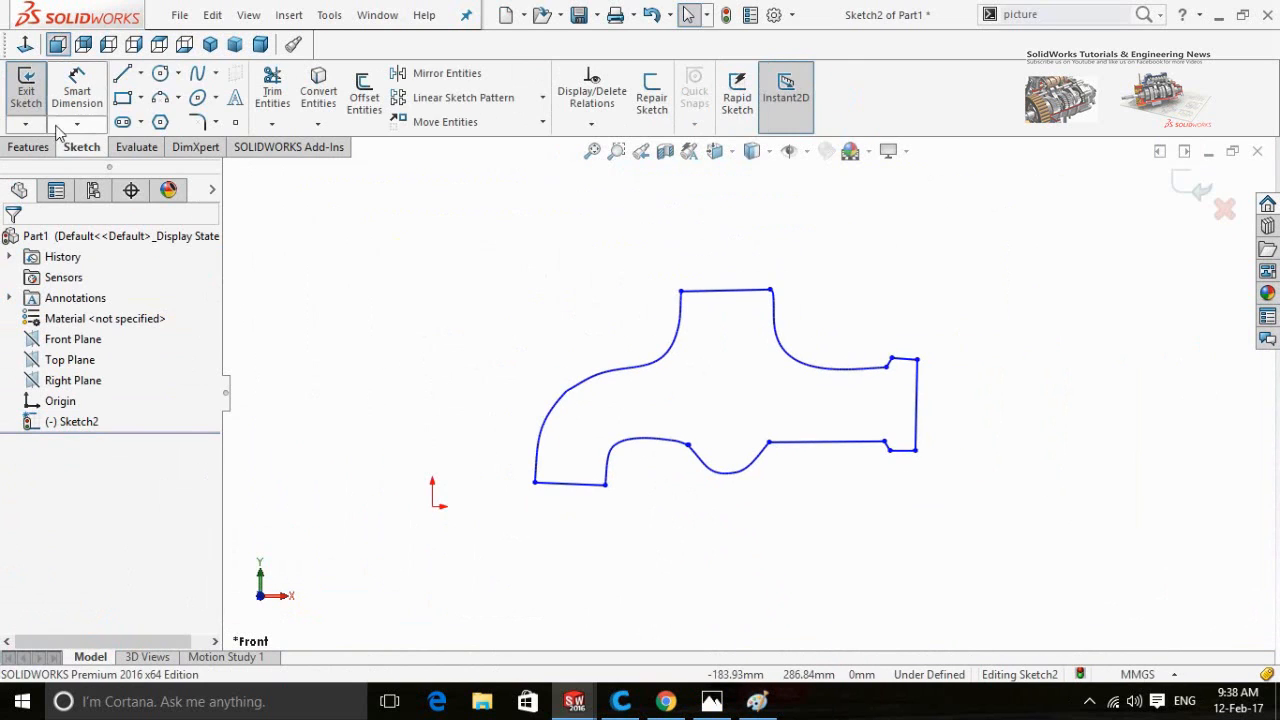
Step: Extrude the traced pipe-shaped outline as a boss with a Mid Plane end condition and a depth of 90 mm
left_click(24, 148)
left_click(37, 110)
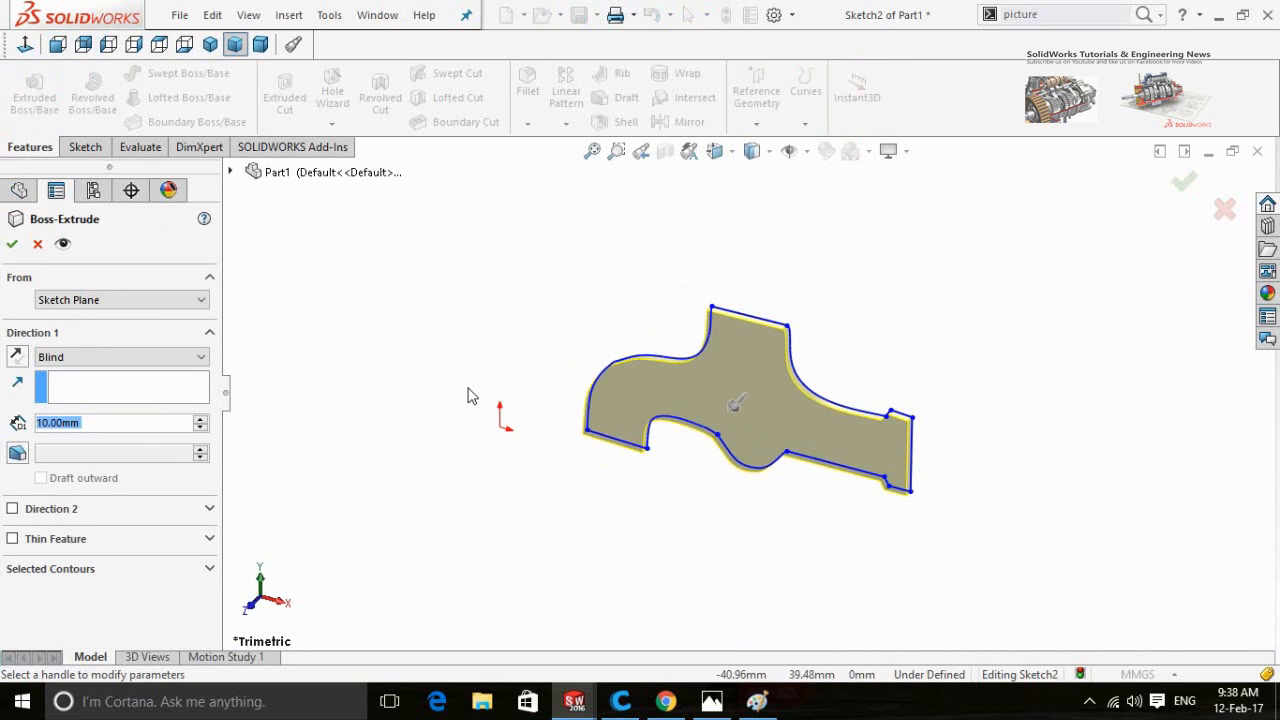
left_click(99, 357)
left_click(94, 436)
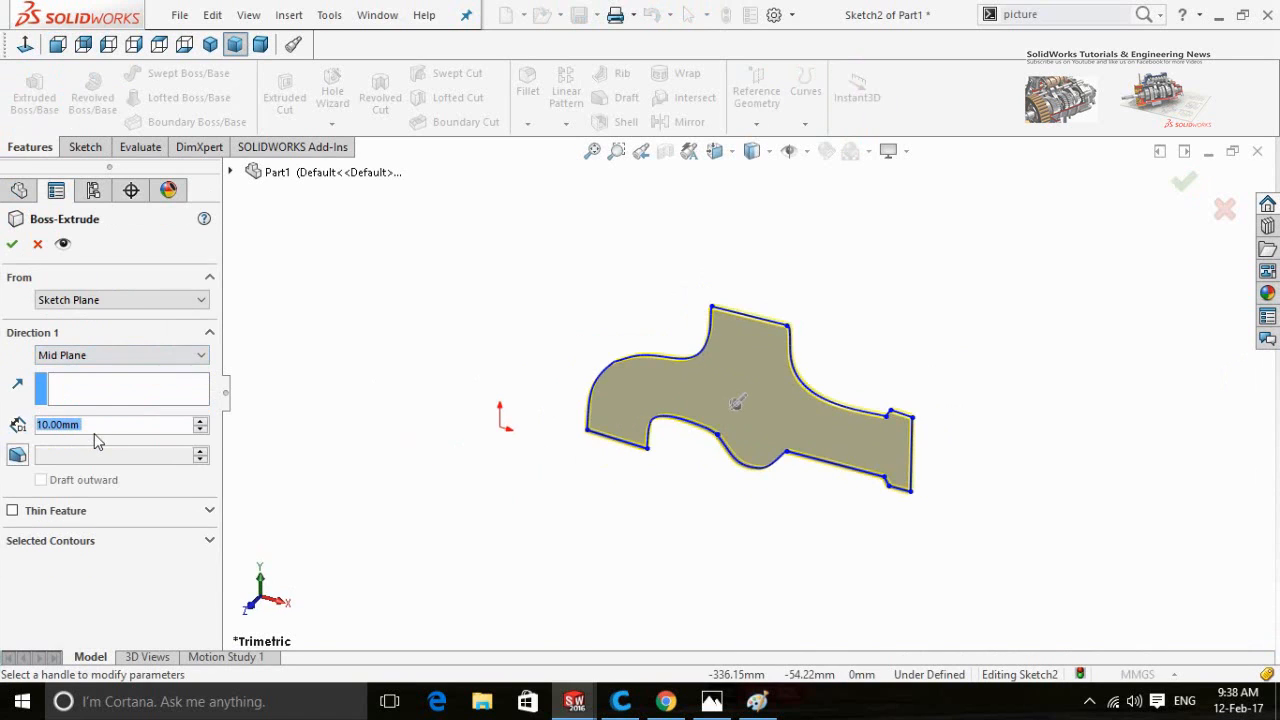
left_click_drag(199, 426, 199, 431)
left_click(199, 421)
left_click(199, 421)
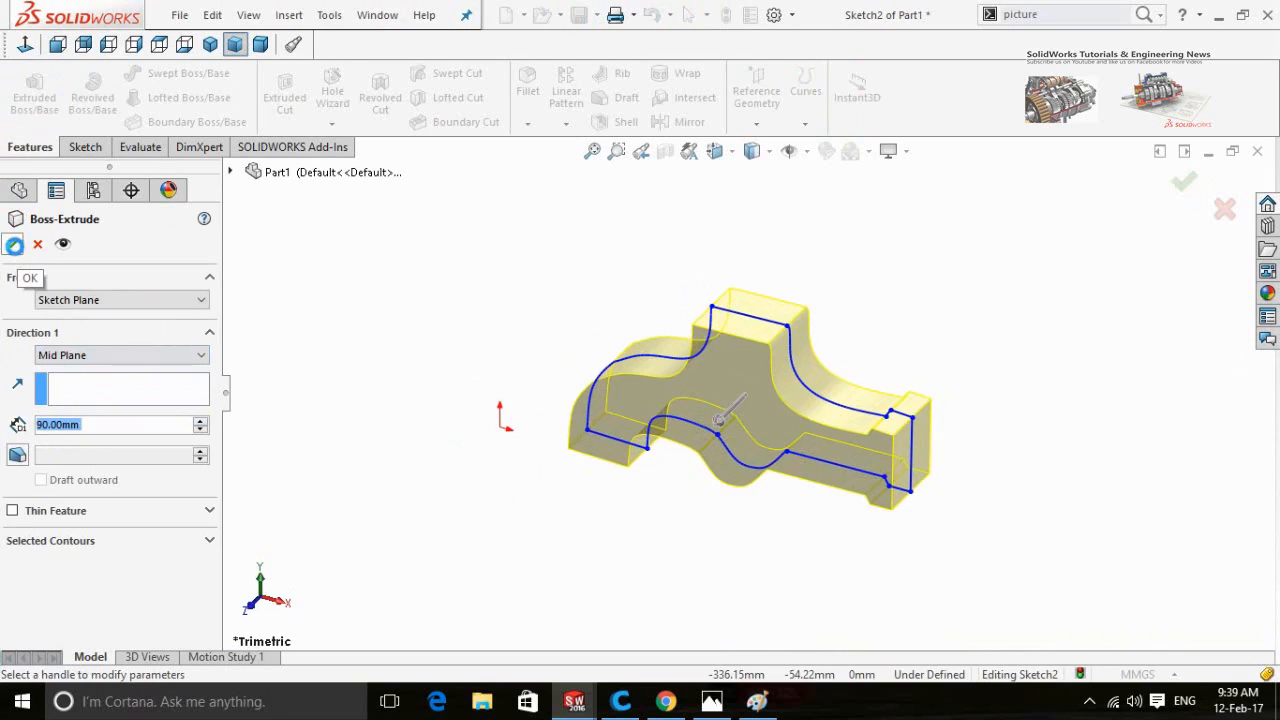
left_click(12, 245)
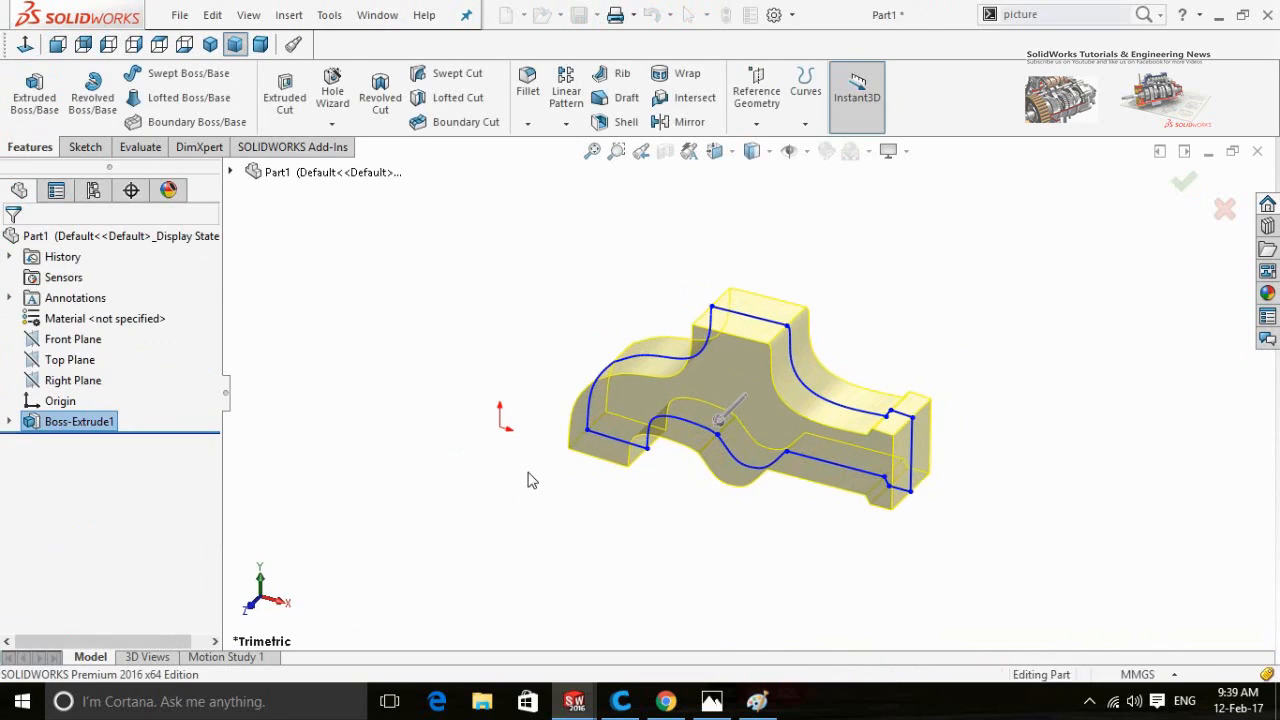